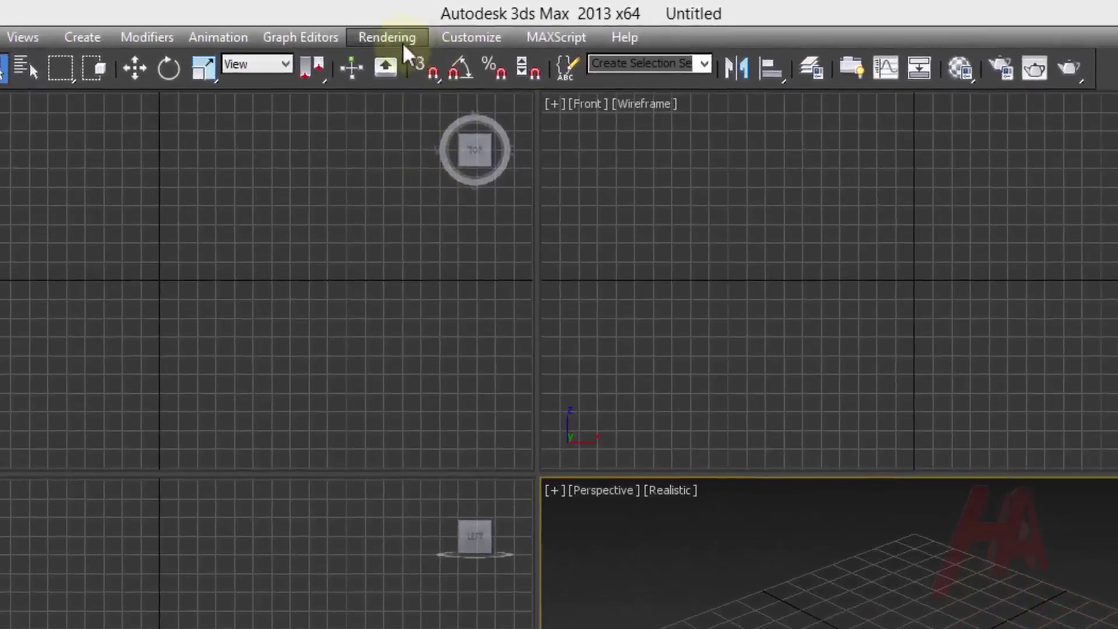
- Browse the atmospheric effects in Environment and Effects (Fire Effect, Fog, Volume Light) without adding any
{"action": "left_click", "coordinate": [405, 46]}
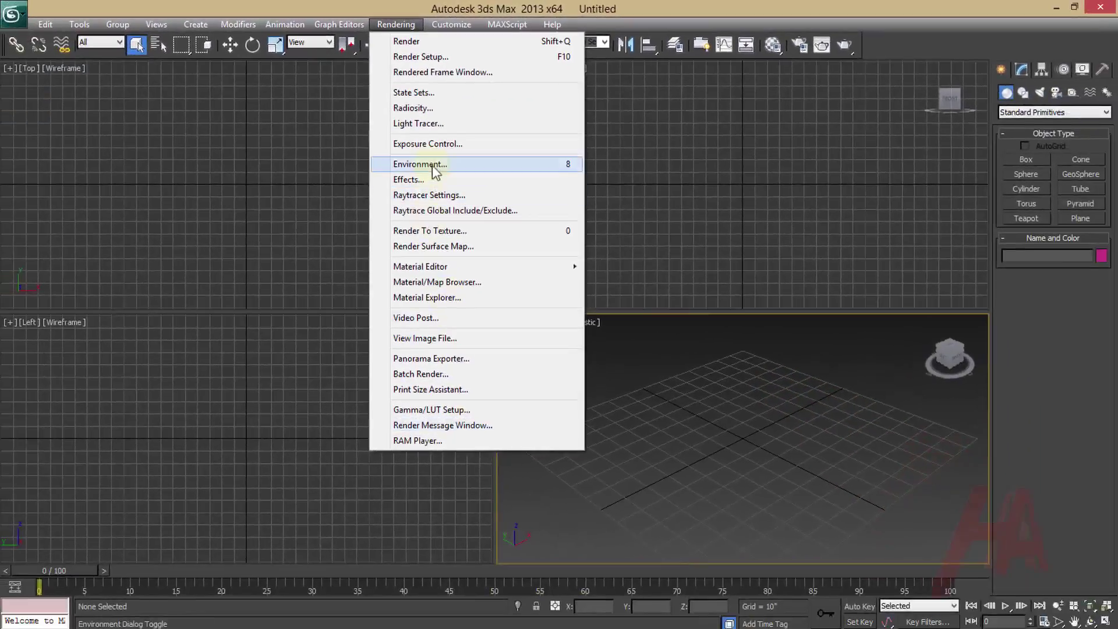
{"action": "left_click", "coordinate": [427, 162]}
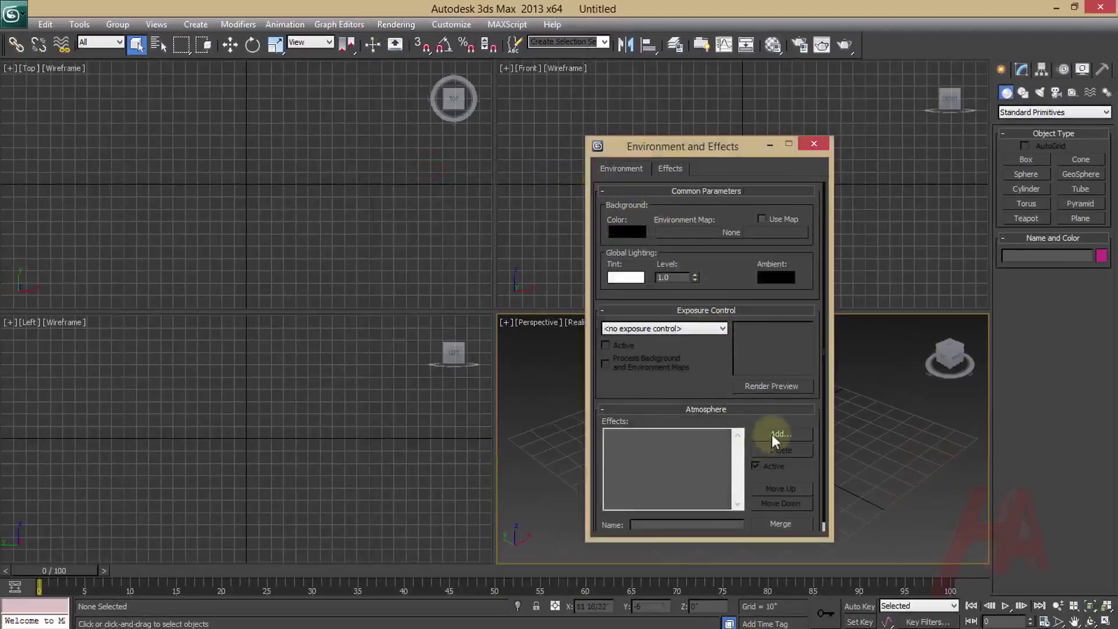
{"action": "left_click", "coordinate": [774, 434]}
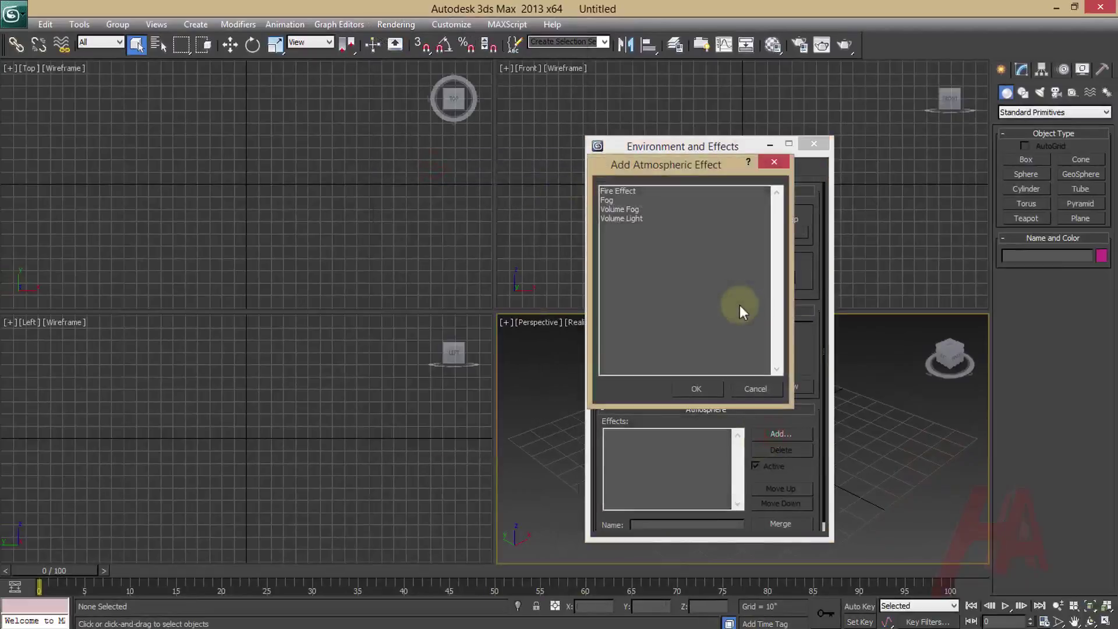
{"action": "left_click", "coordinate": [637, 192]}
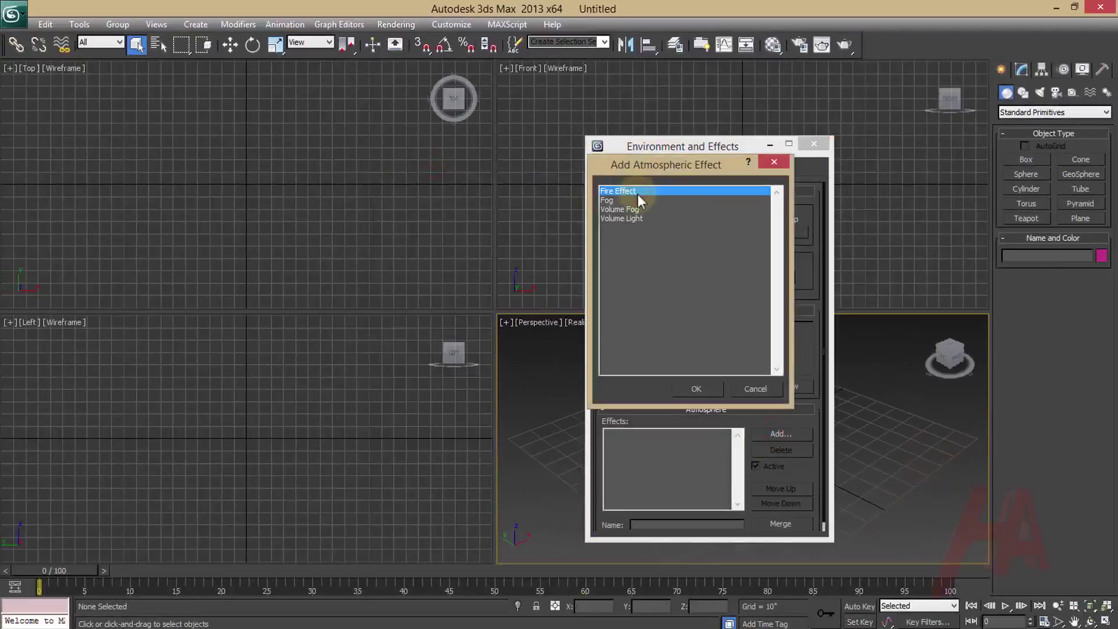
{"action": "key", "text": "Down"}
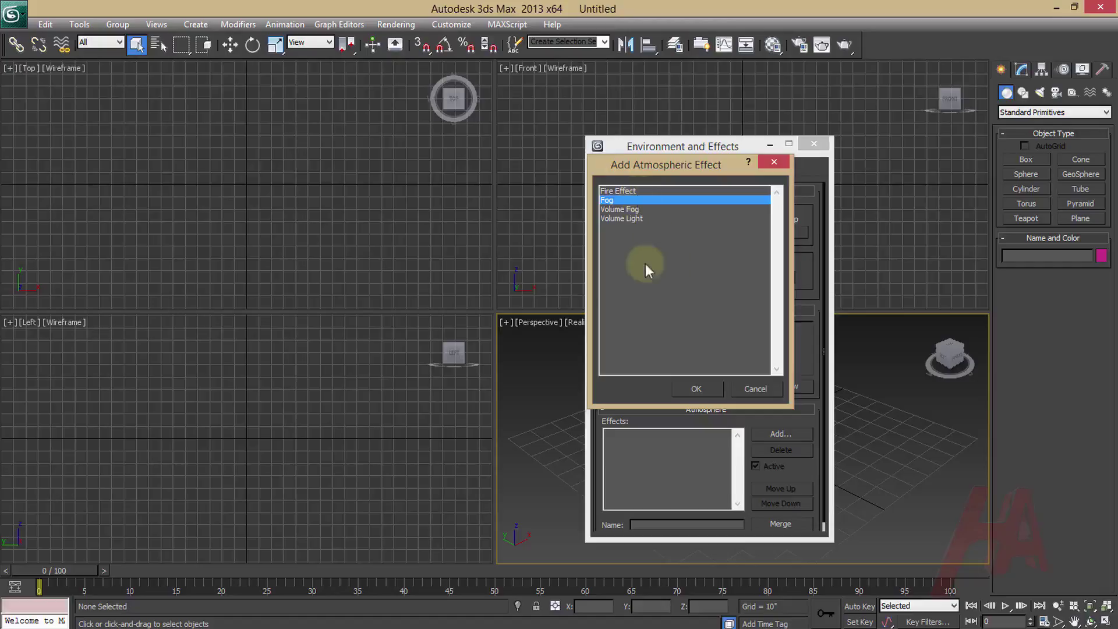
{"action": "left_click", "coordinate": [621, 211]}
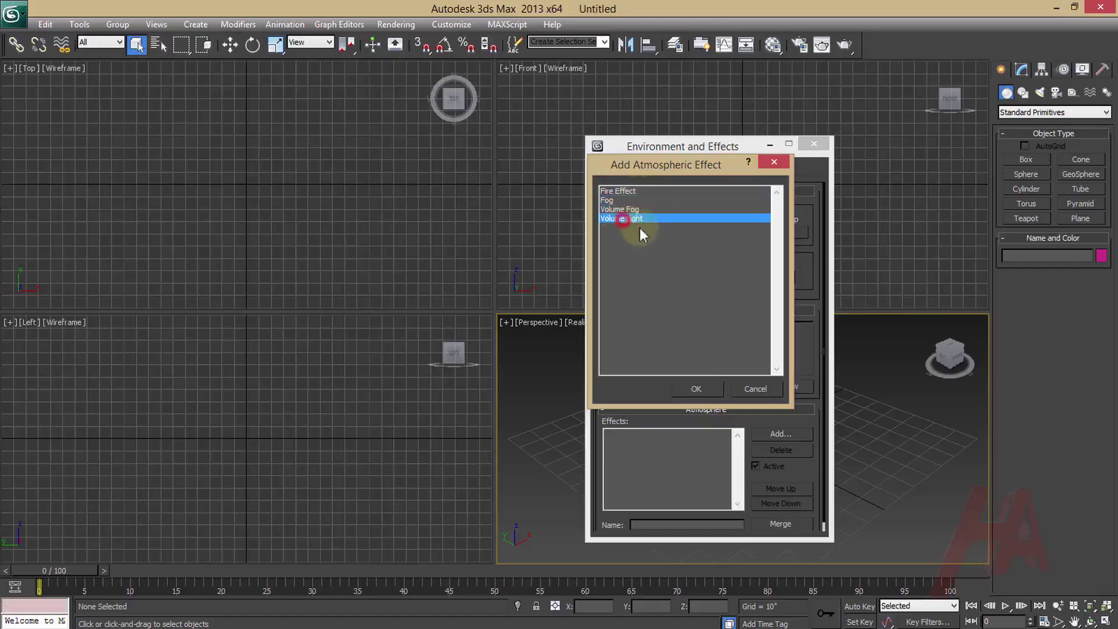
{"action": "left_click", "coordinate": [769, 163]}
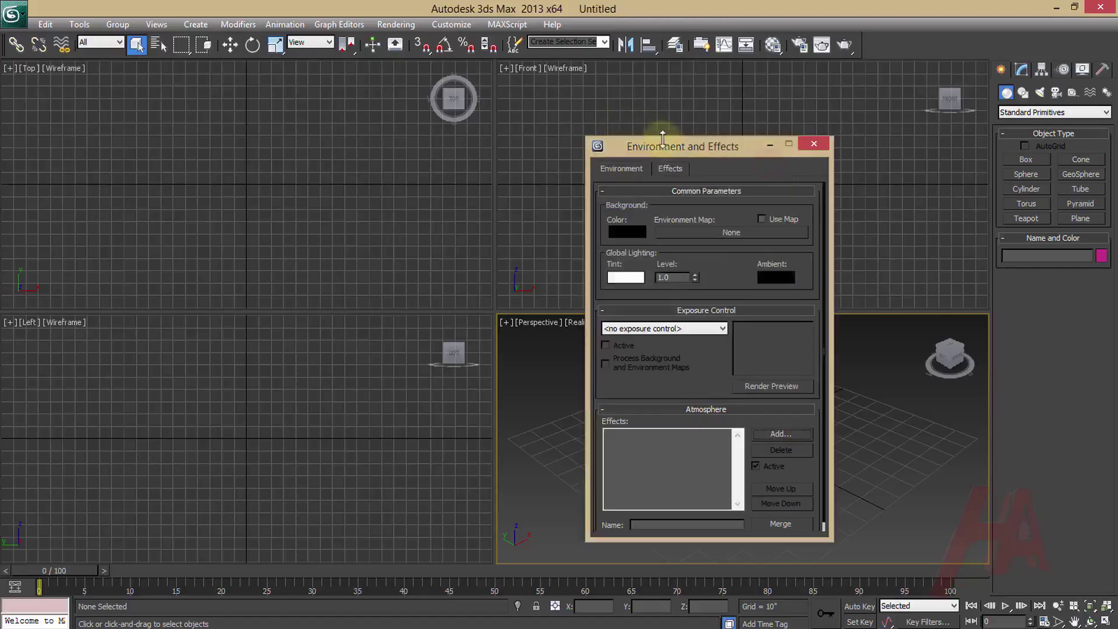
- Move the Environment and Effects window, view its Effects page, then close it
{"action": "left_click_drag", "start_coordinate": [668, 144], "coordinate": [271, 95]}
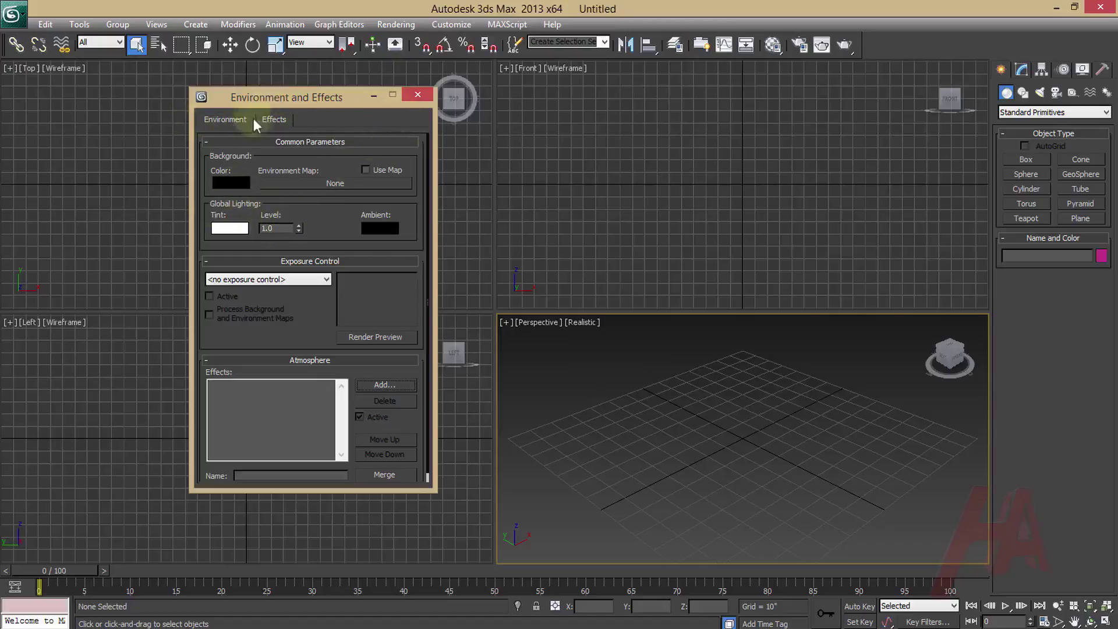
{"action": "left_click", "coordinate": [274, 119]}
{"action": "left_click", "coordinate": [417, 94]}
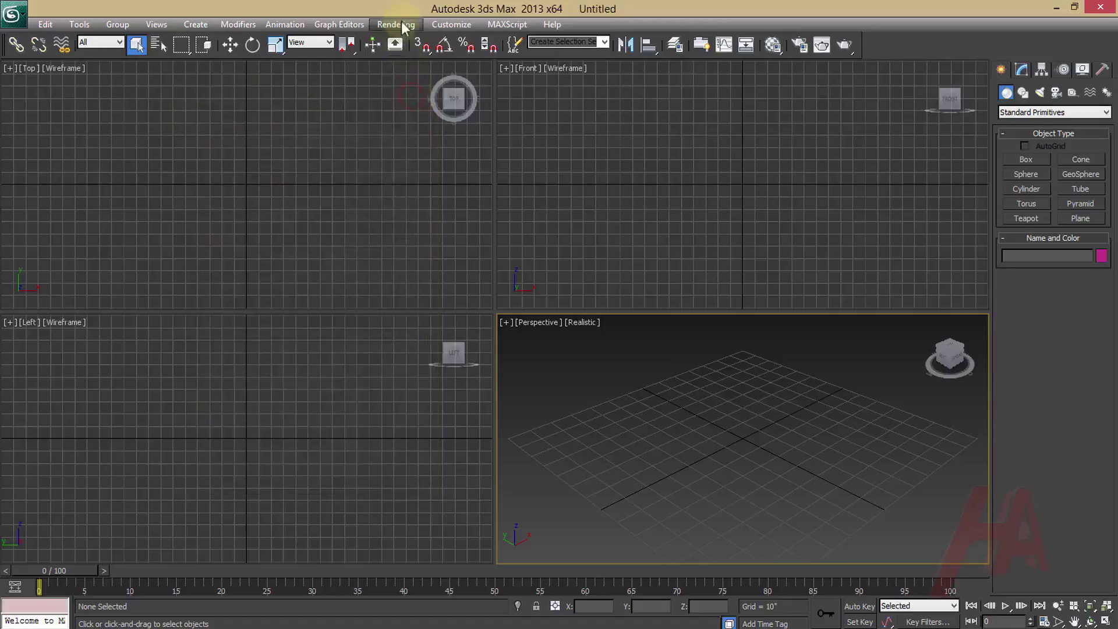
{"action": "left_click", "coordinate": [396, 24]}
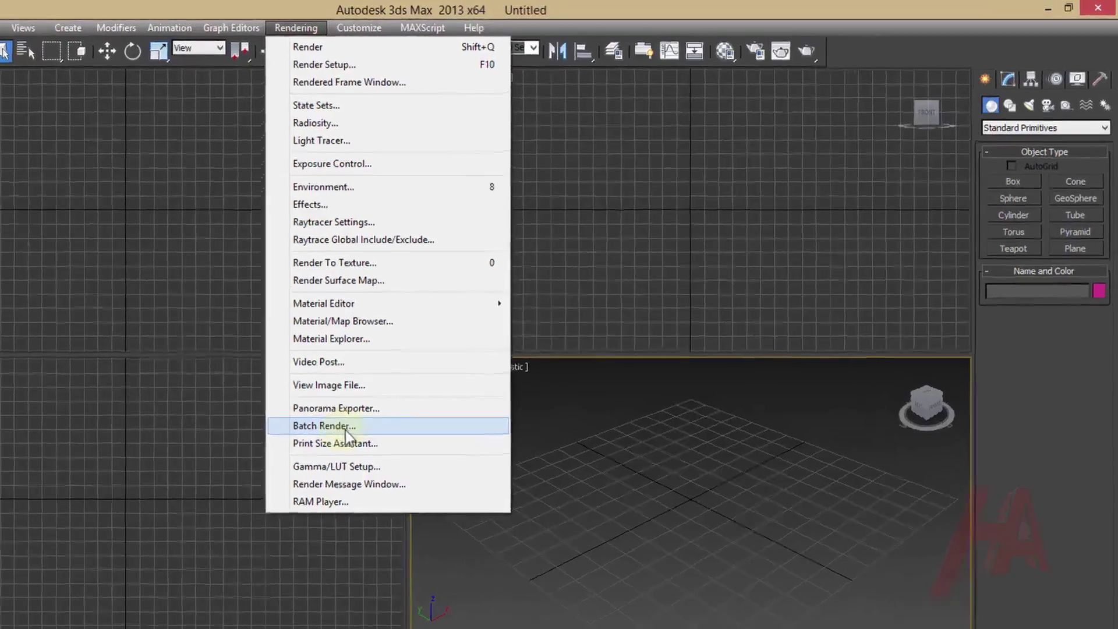
{"action": "left_click", "coordinate": [612, 390]}
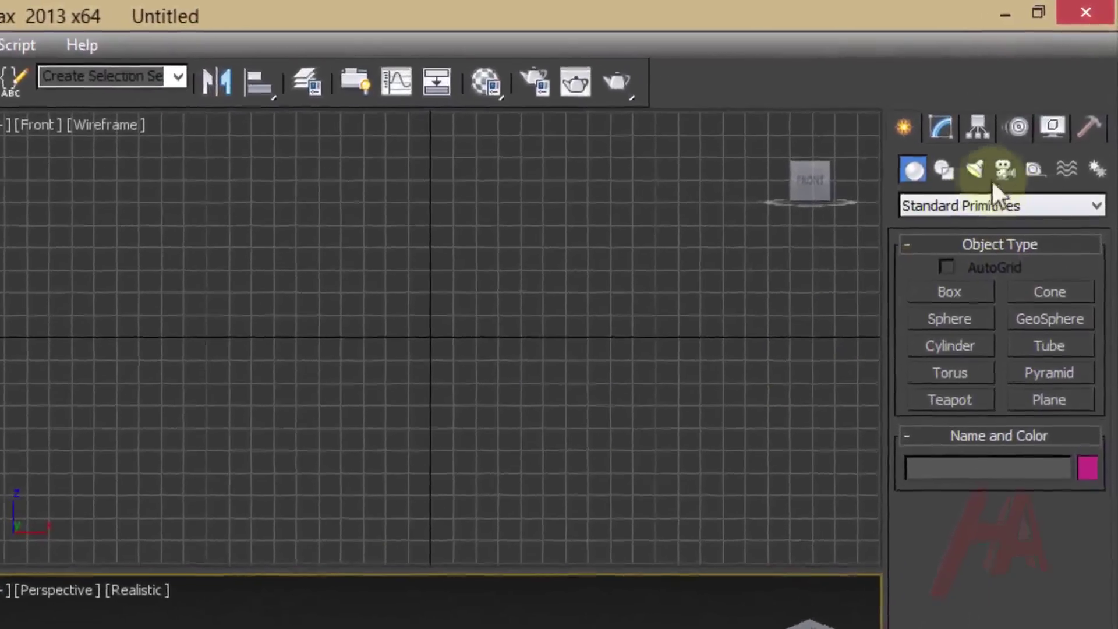
- Choose the Omni light from the Standard light types in the Create panel's Lights category
{"action": "left_click", "coordinate": [986, 153]}
{"action": "left_click", "coordinate": [988, 186]}
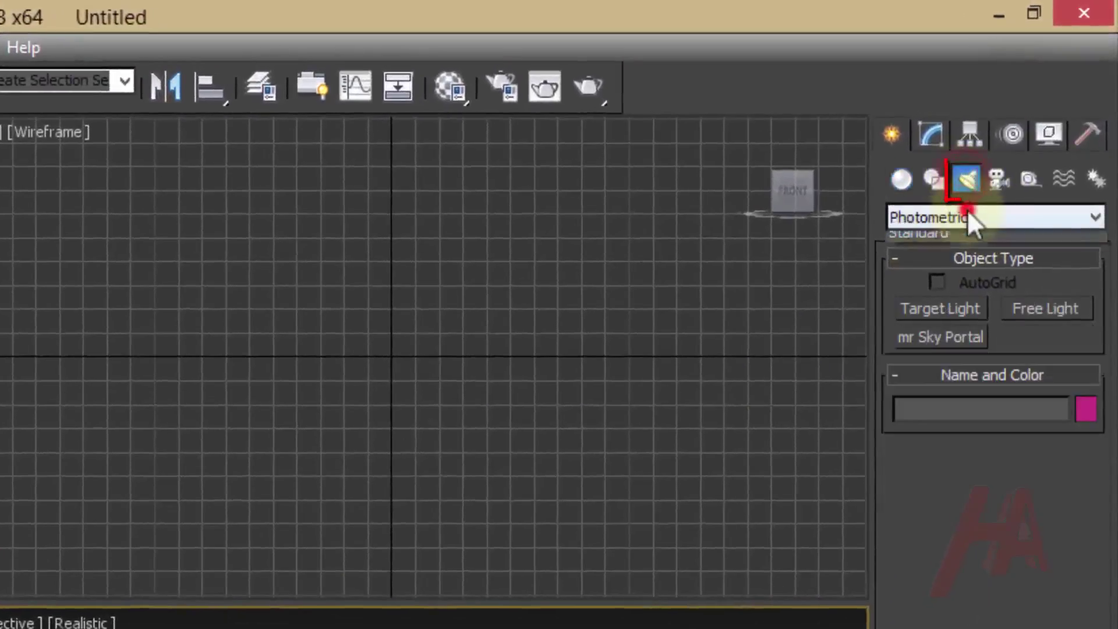
{"action": "left_click", "coordinate": [948, 260]}
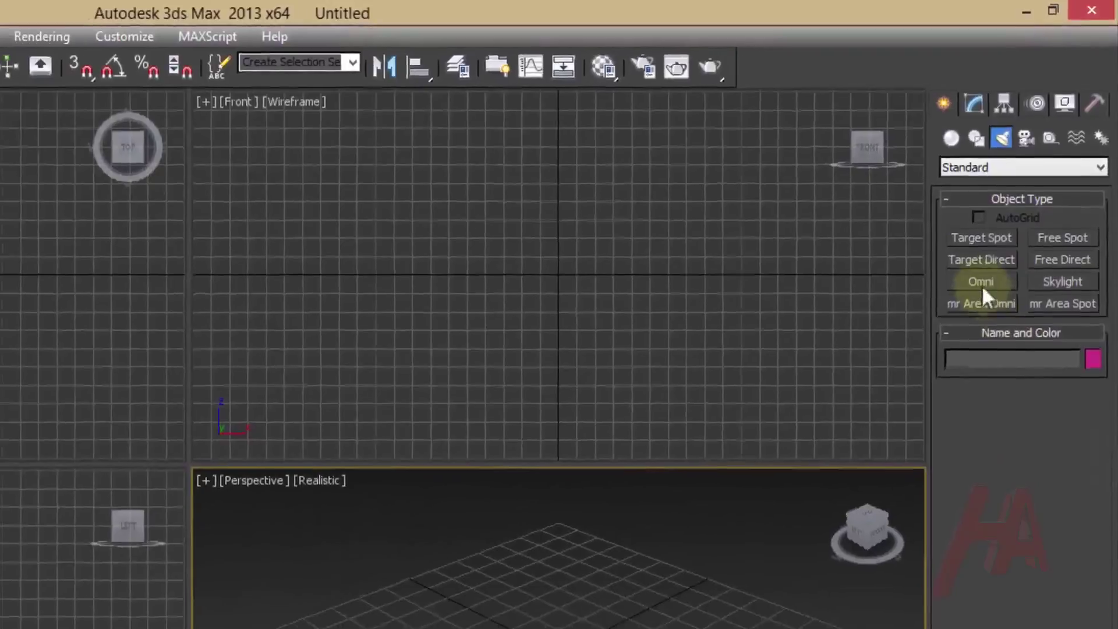
{"action": "left_click", "coordinate": [956, 334]}
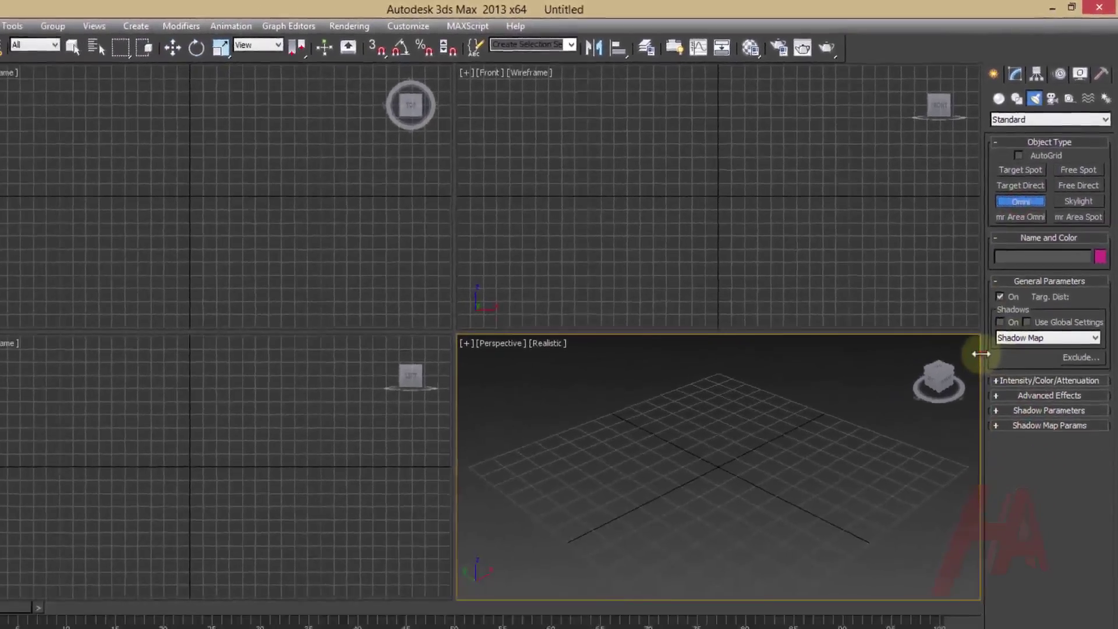
- Widen the command panel, expand the Omni's Intensity/Color/Attenuation rollout, and re-dock the panel at the right edge
{"action": "left_click_drag", "start_coordinate": [990, 333], "coordinate": [759, 330]}
{"action": "left_click", "coordinate": [823, 360]}
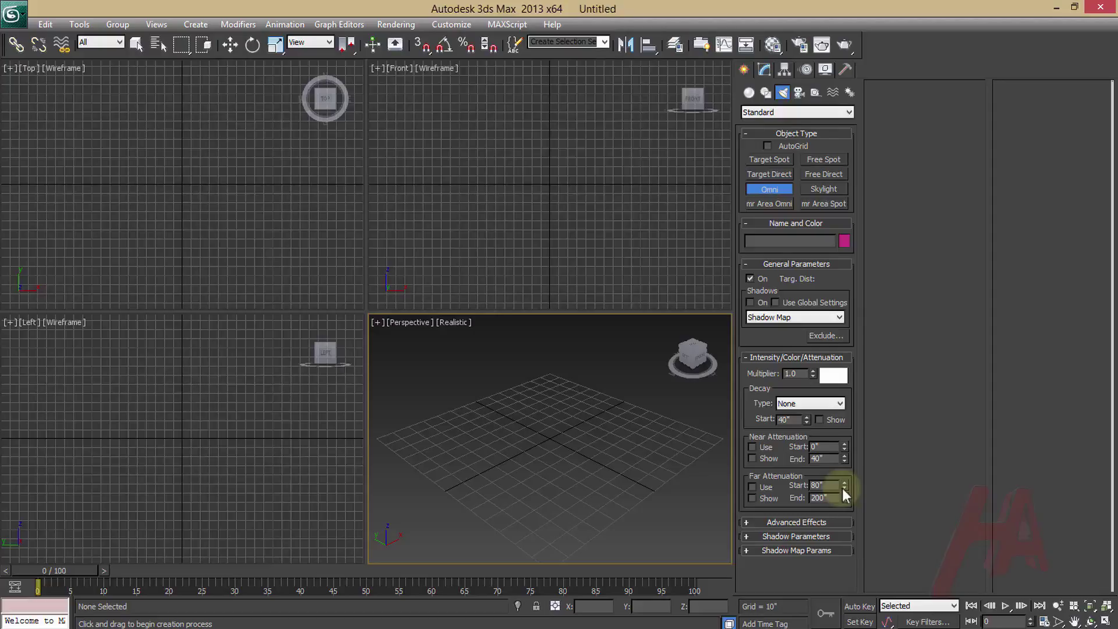
{"action": "left_click_drag", "start_coordinate": [732, 451], "coordinate": [980, 458]}
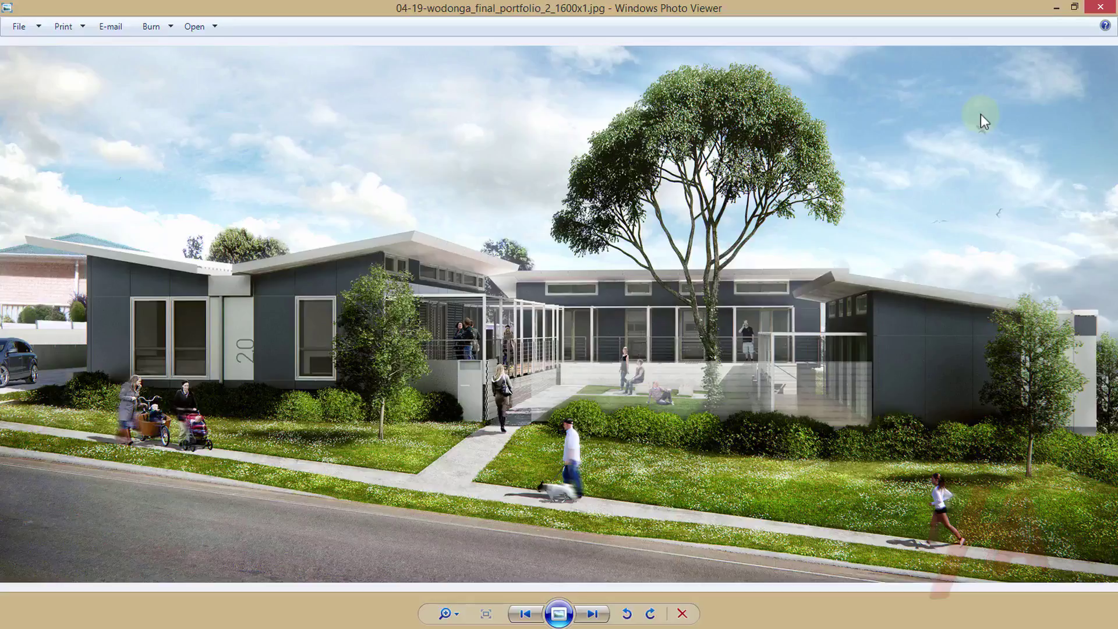
- Browse the renders in Photo Viewer back to VillaPMpf.jpg, then exit Omni creation in 3ds Max
{"action": "key", "text": "Right"}
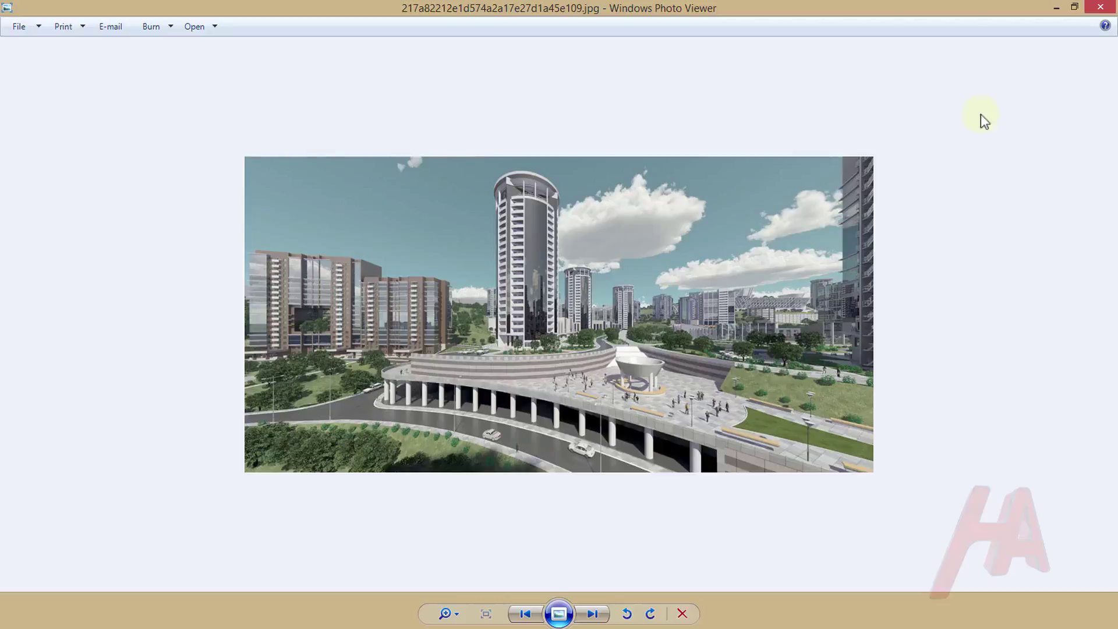
{"action": "key", "text": "Right"}
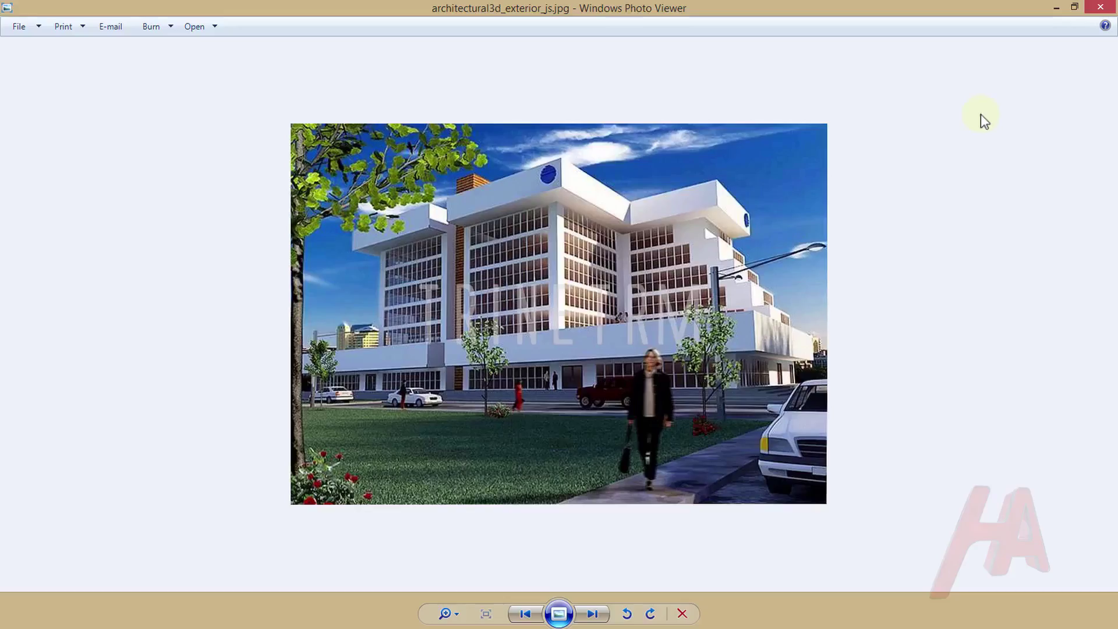
{"action": "key", "text": "Right"}
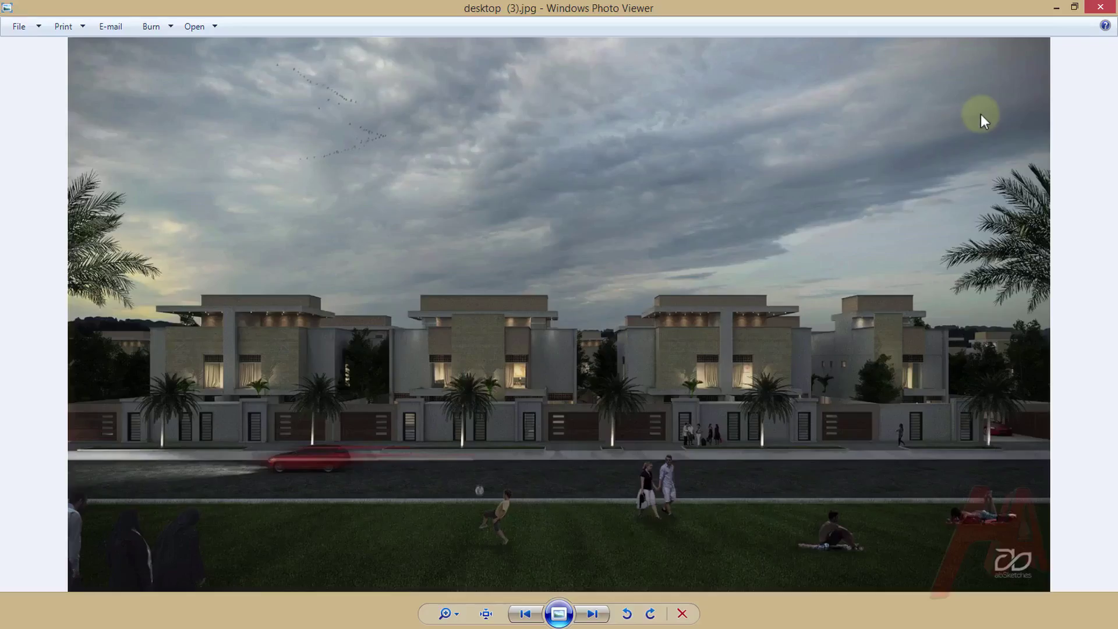
{"action": "key", "text": "Right"}
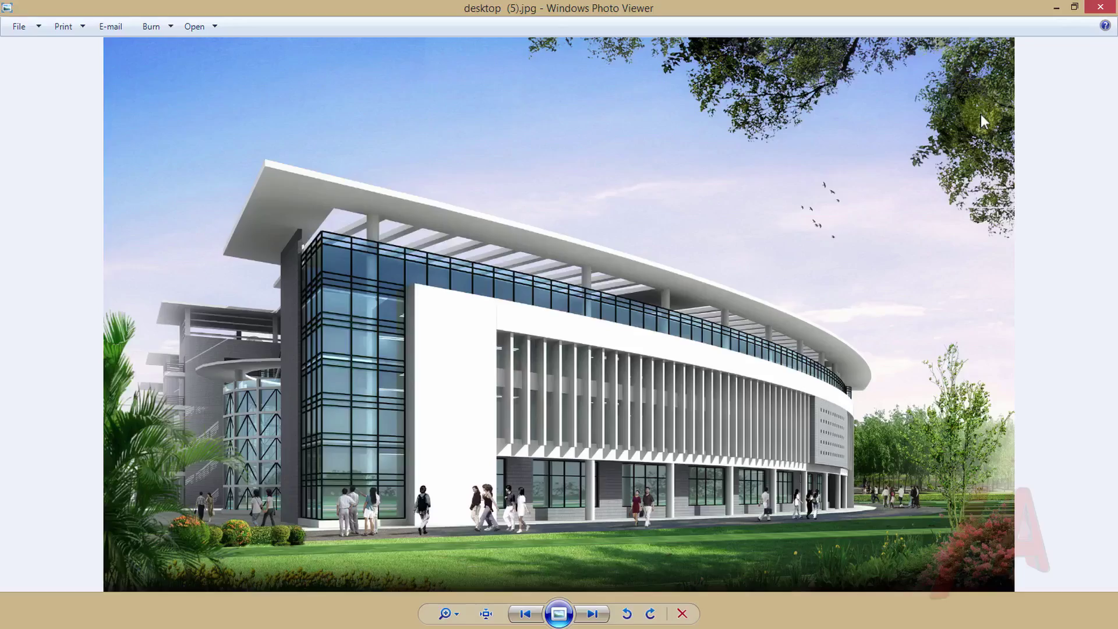
{"action": "key", "text": "Right"}
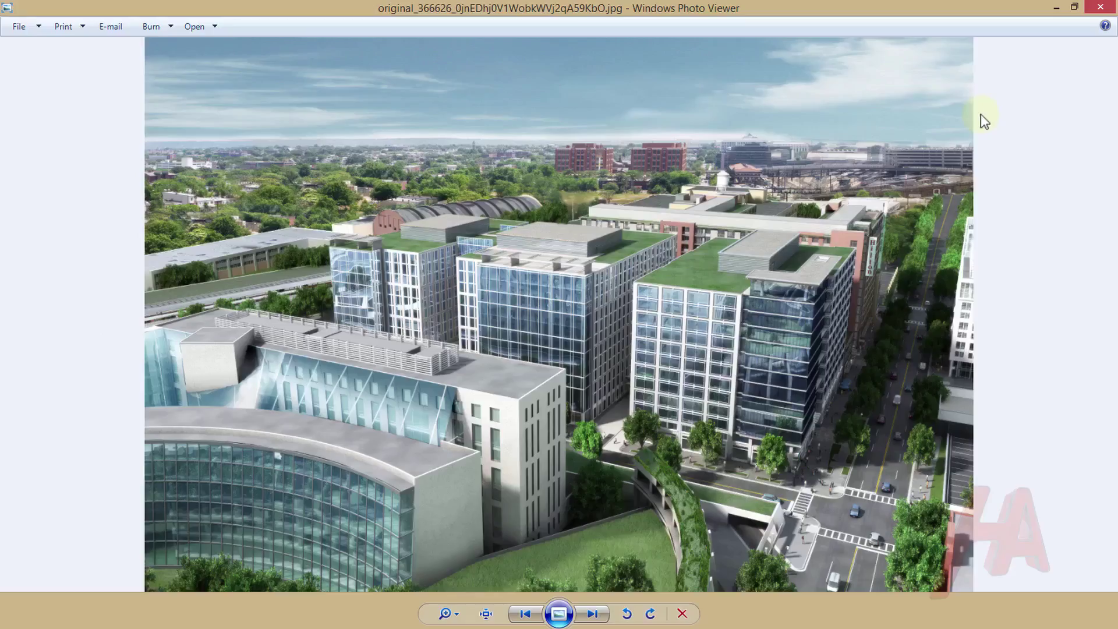
{"action": "key", "text": "Right"}
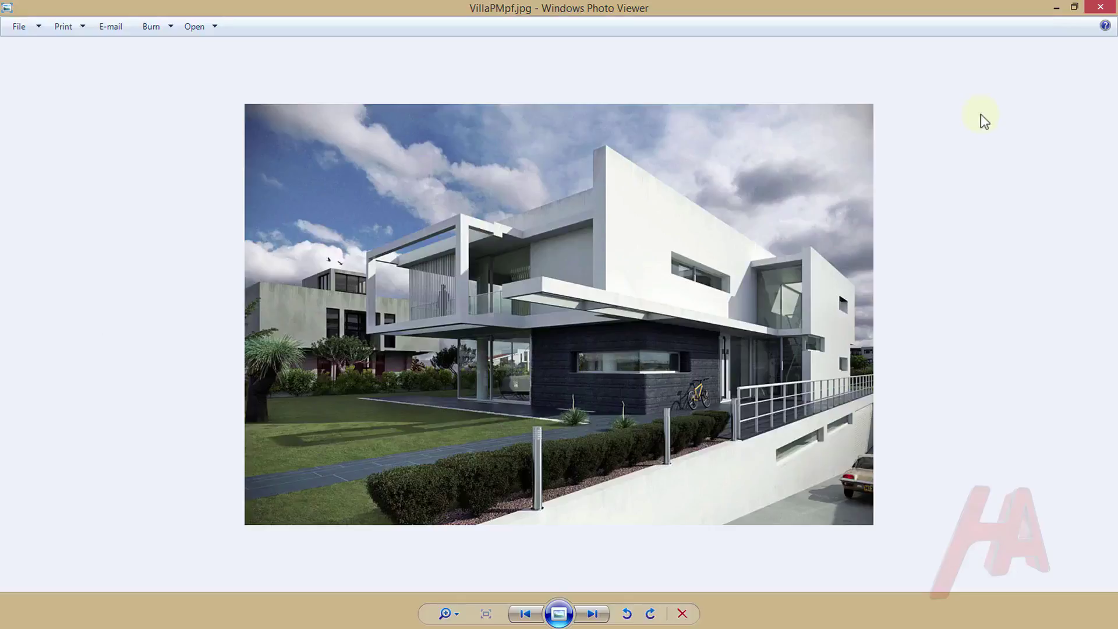
{"action": "key", "text": "Right"}
{"action": "key", "text": "Left"}
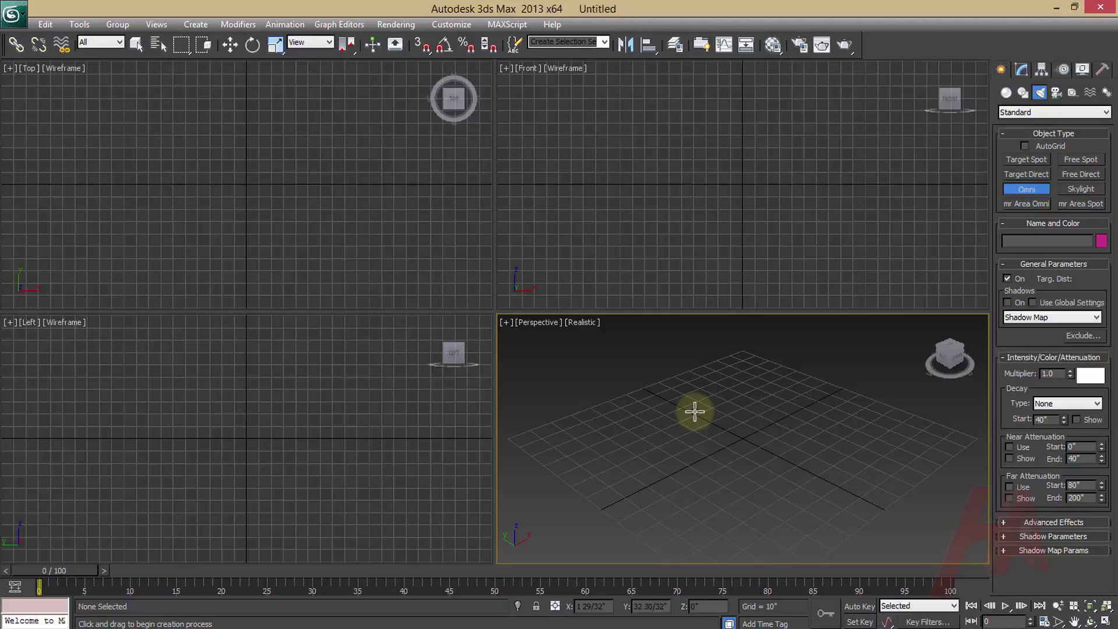
{"action": "right_click", "coordinate": [448, 429]}
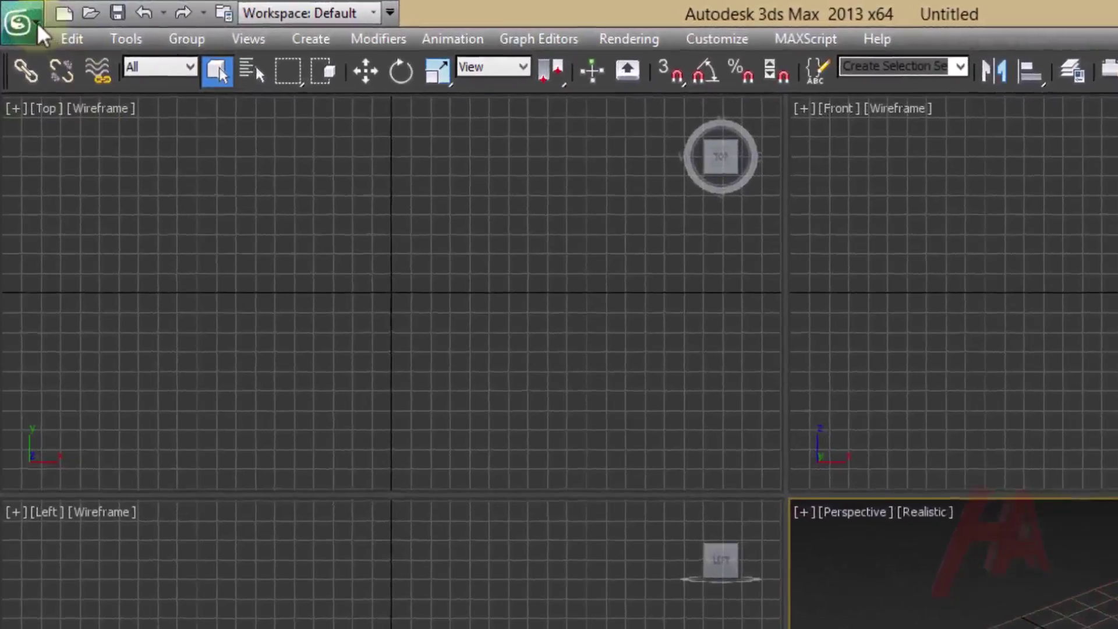
- Open the 3ds Max application menu to view recent documents, then close it
{"action": "left_click", "coordinate": [36, 22]}
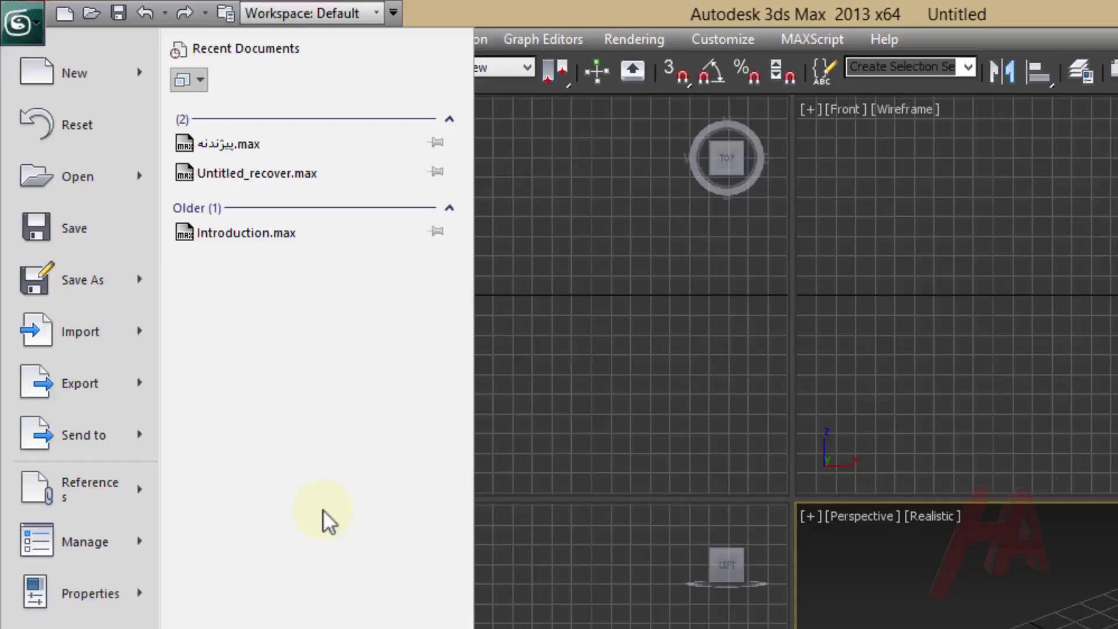
{"action": "left_click", "coordinate": [550, 10]}
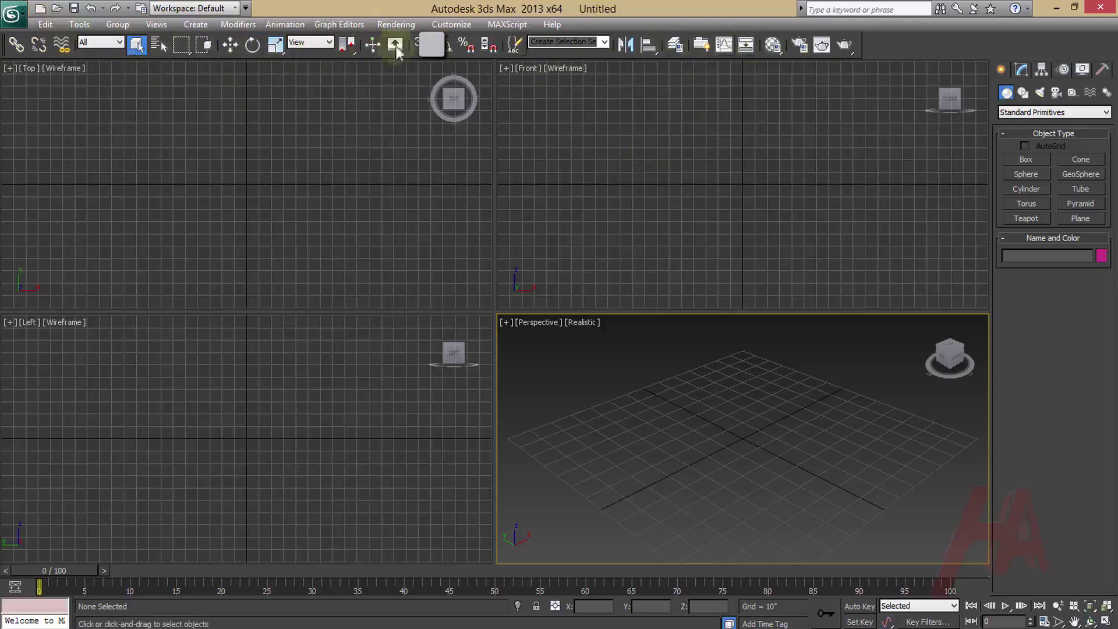
- Dismiss the application menu so all four empty viewports are visible
{"action": "left_click", "coordinate": [589, 384]}
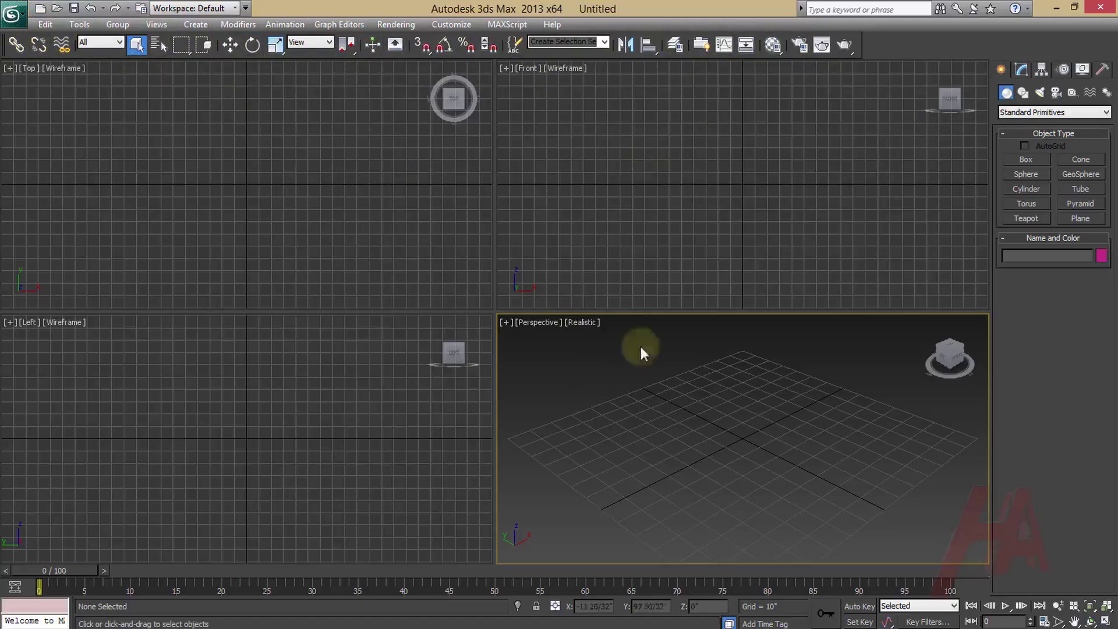
{"action": "right_click", "coordinate": [879, 46]}
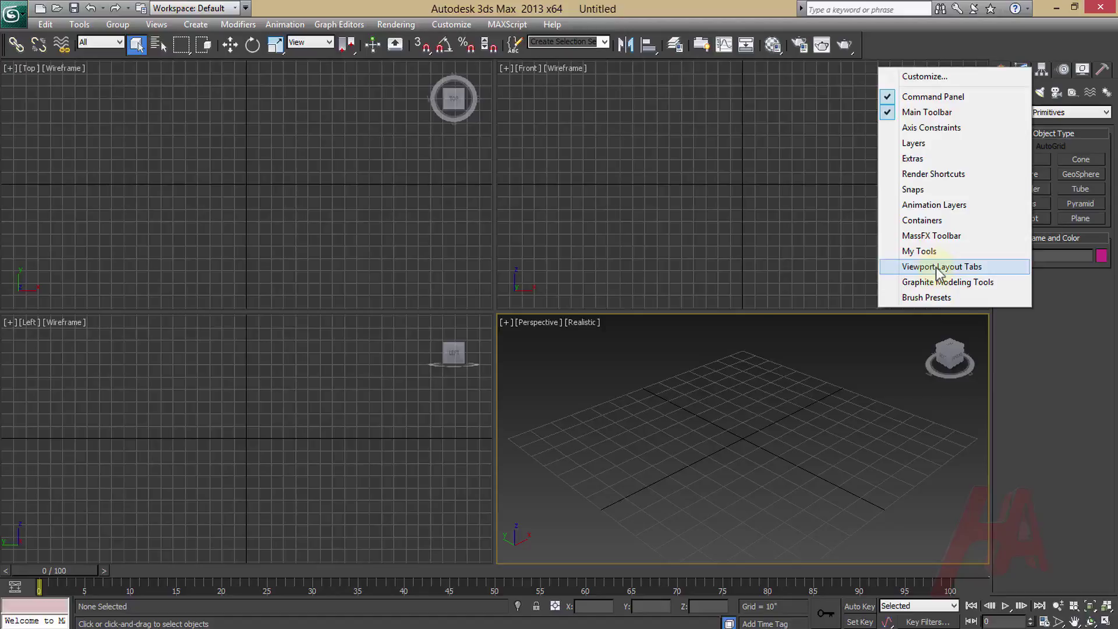
{"action": "left_click", "coordinate": [879, 44]}
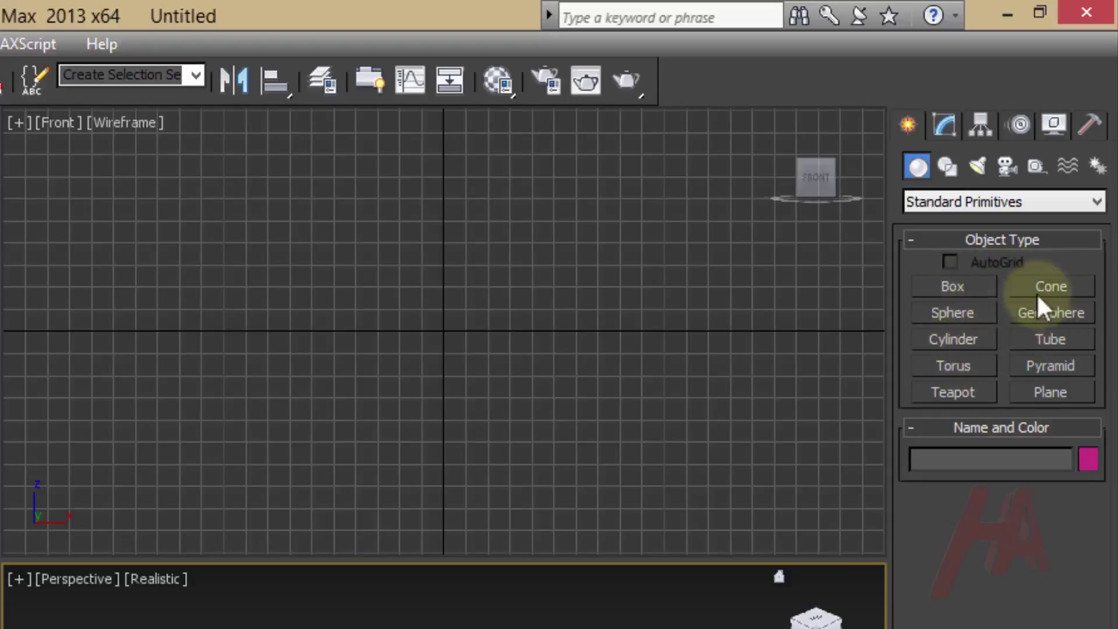
{"action": "left_click", "coordinate": [1079, 205]}
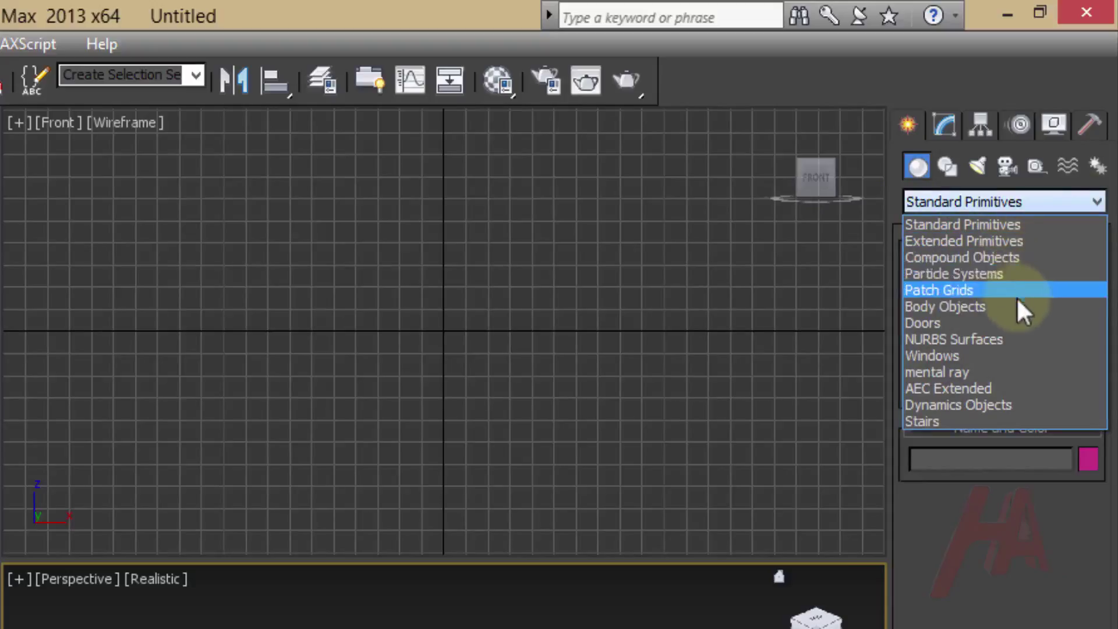
{"action": "left_click", "coordinate": [1019, 421]}
{"action": "left_click", "coordinate": [934, 204]}
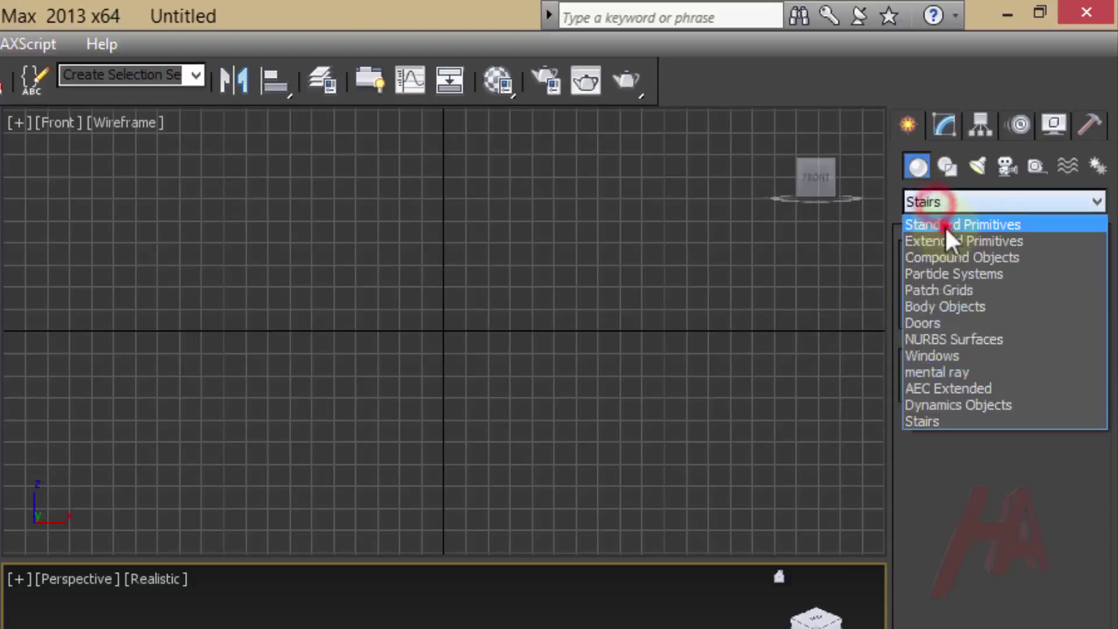
{"action": "left_click", "coordinate": [945, 225]}
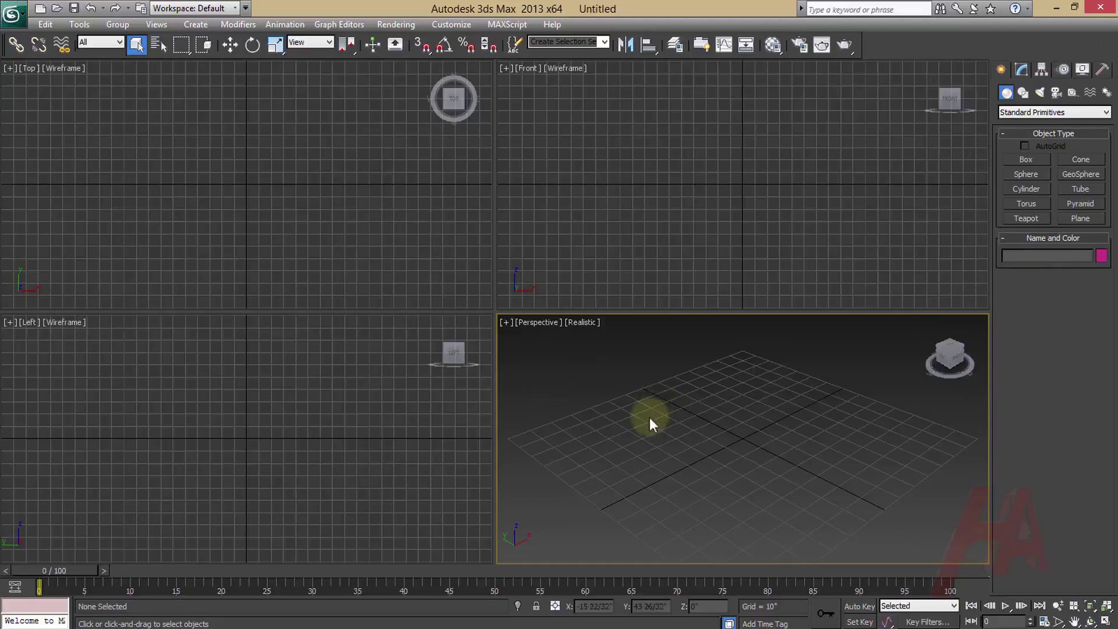
- Maximize Perspective with Alt+W and build a purple box about 70 x 70 x 20 inches
{"action": "key", "text": "alt+w"}
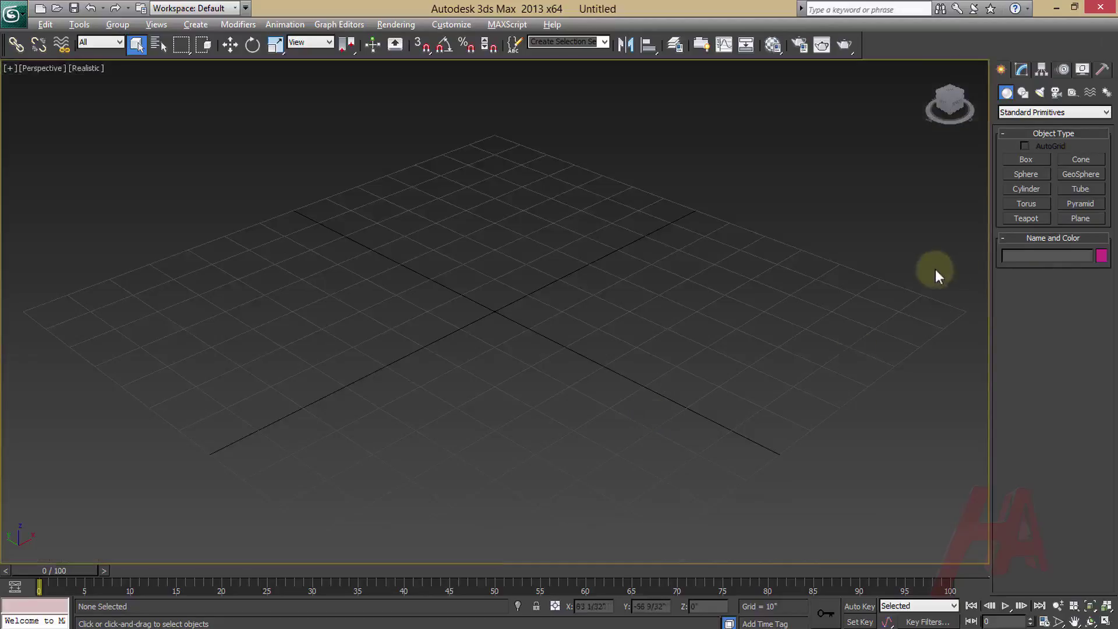
{"action": "left_click", "coordinate": [1023, 162]}
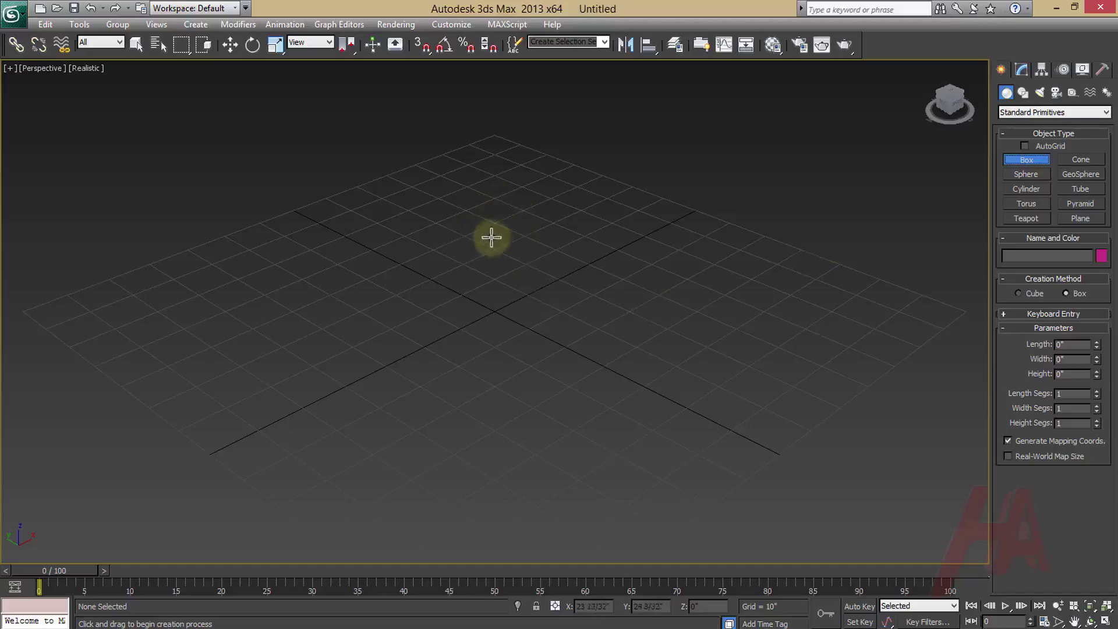
{"action": "left_click", "coordinate": [495, 199]}
{"action": "mouse_move", "coordinate": [495, 199]}
{"action": "left_mouse_down"}
{"action": "mouse_move", "coordinate": [523, 518]}
{"action": "mouse_move", "coordinate": [507, 469]}
{"action": "mouse_move", "coordinate": [507, 281]}
{"action": "mouse_move", "coordinate": [530, 579]}
{"action": "mouse_move", "coordinate": [522, 400]}
{"action": "mouse_move", "coordinate": [519, 463]}
{"action": "left_mouse_up"}
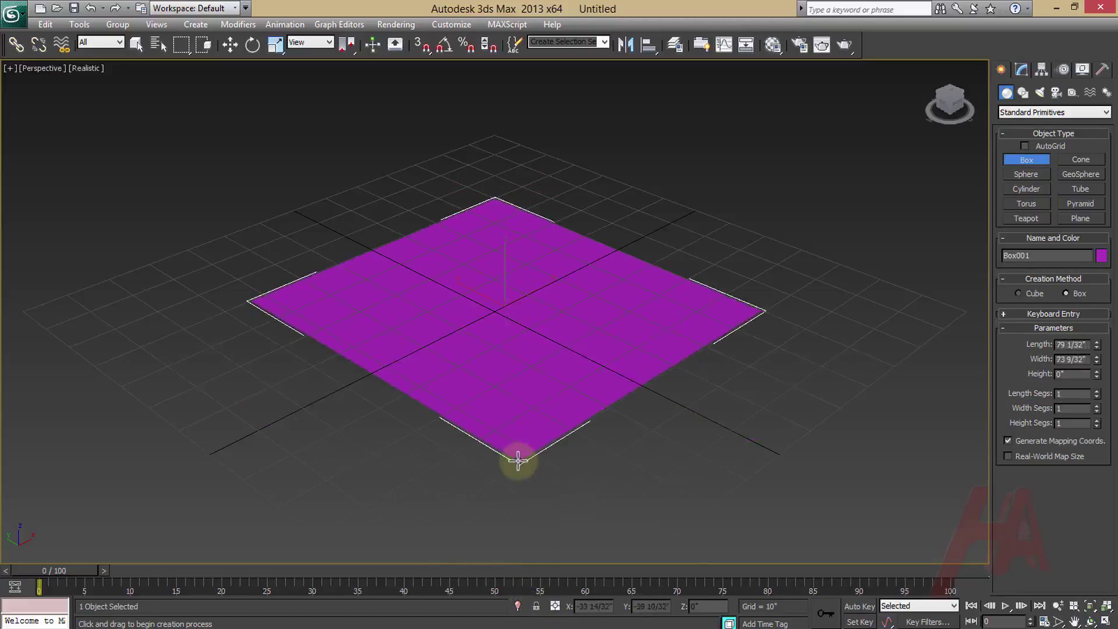
{"action": "mouse_move", "coordinate": [517, 460]}
{"action": "left_mouse_down"}
{"action": "mouse_move", "coordinate": [500, 492]}
{"action": "mouse_move", "coordinate": [516, 417]}
{"action": "mouse_move", "coordinate": [493, 432]}
{"action": "left_mouse_up"}
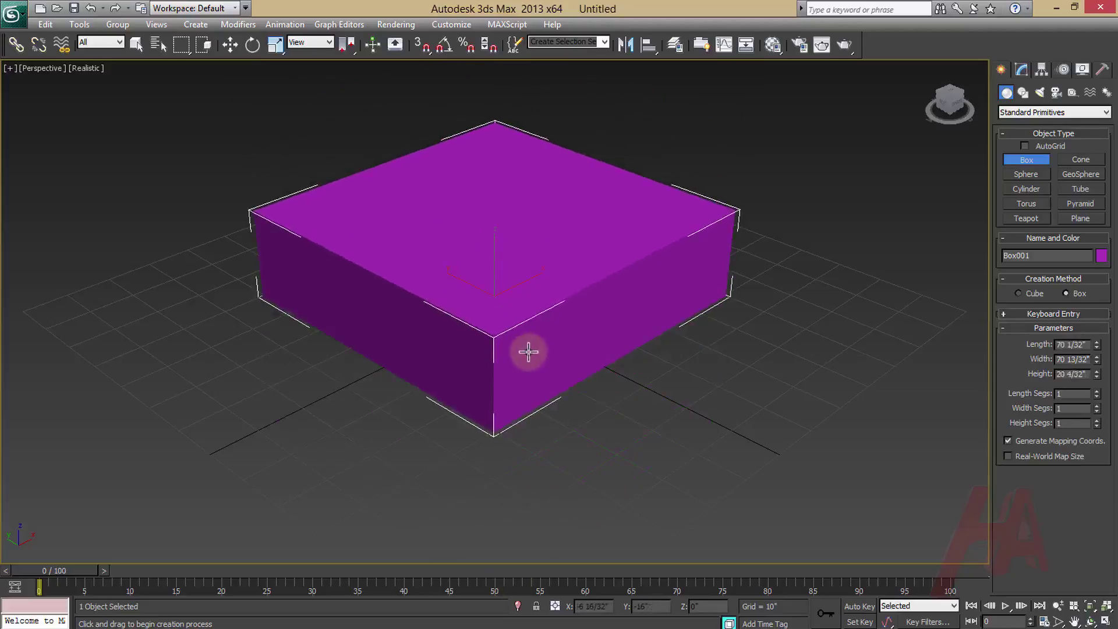
{"action": "left_click", "coordinate": [528, 352]}
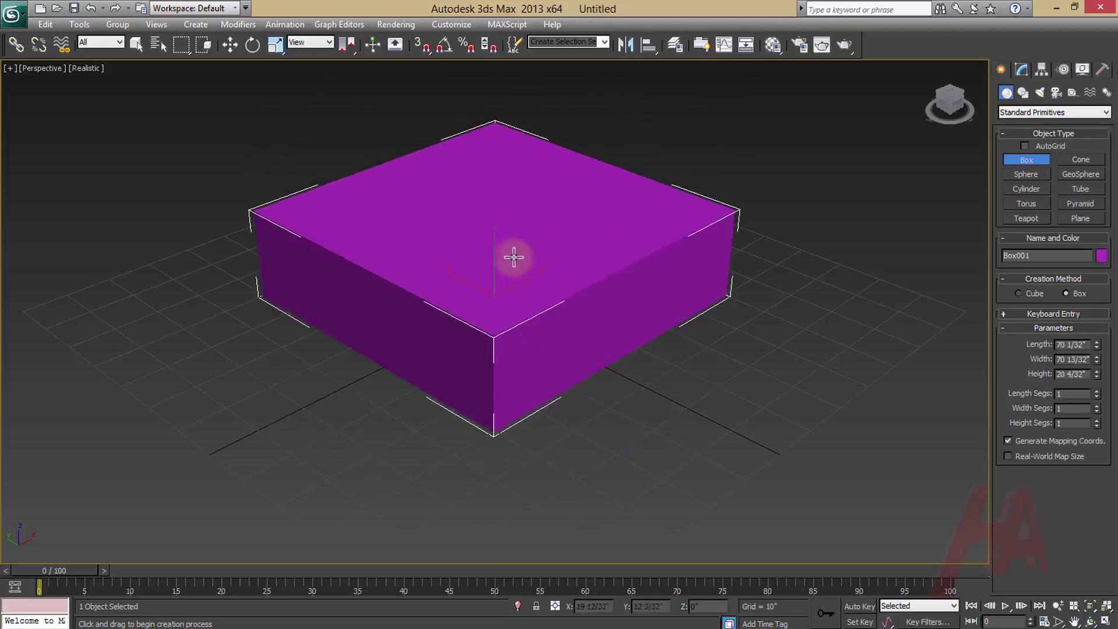
- Draw a red sphere beside the box and a pink cylinder to its left
{"action": "scroll", "coordinate": [443, 282], "scroll_direction": "down", "scroll_amount": 5}
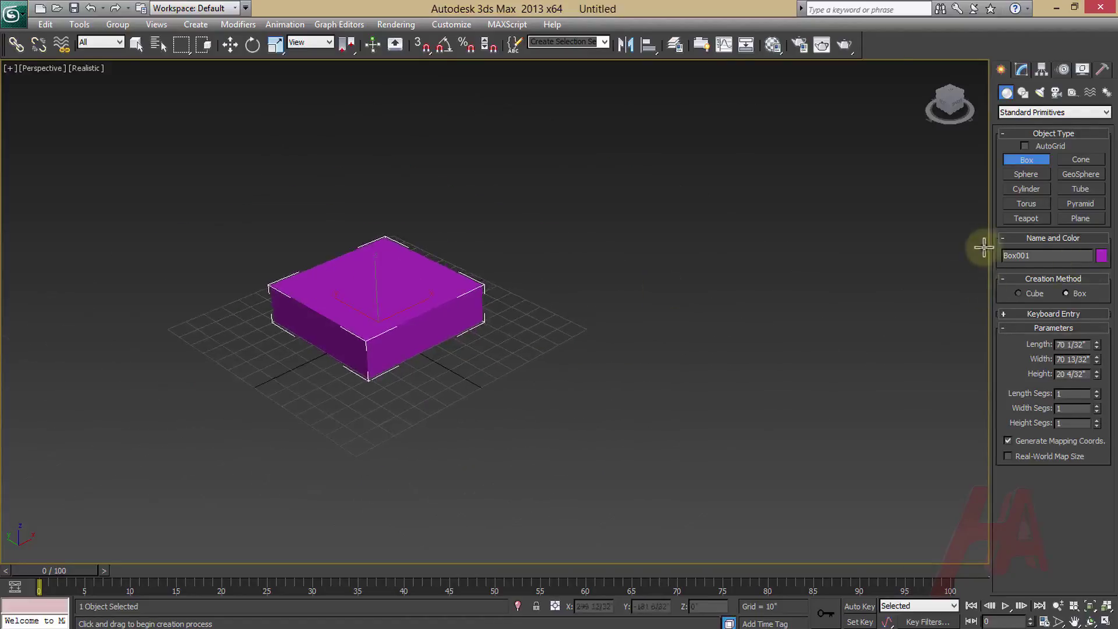
{"action": "left_click", "coordinate": [1025, 175]}
{"action": "left_click_drag", "start_coordinate": [533, 342], "coordinate": [555, 367]}
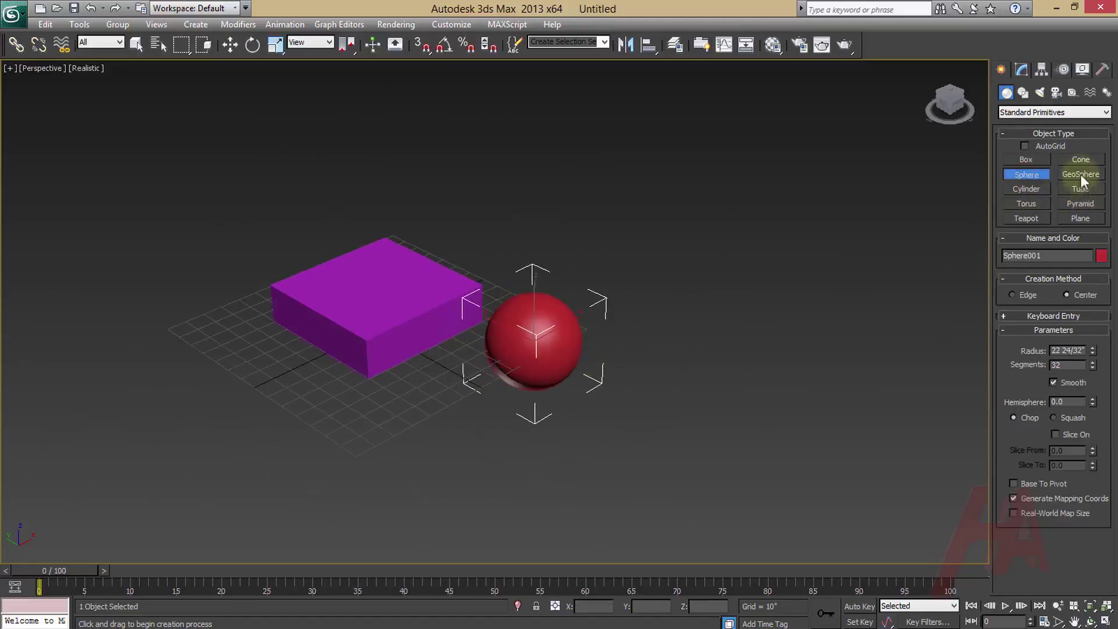
{"action": "left_click", "coordinate": [1040, 188]}
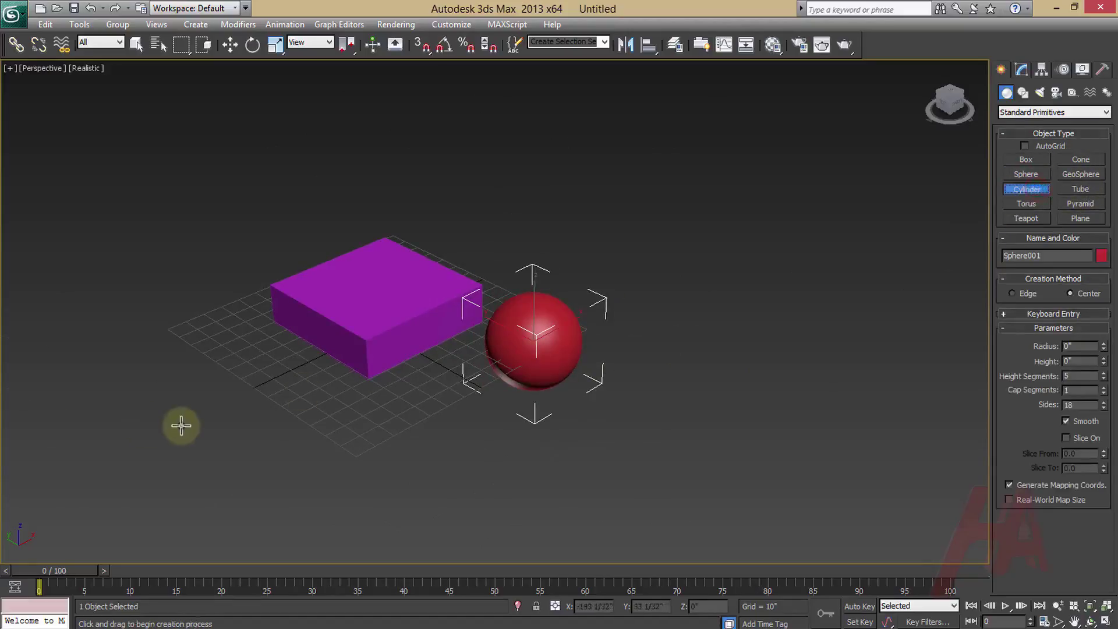
{"action": "mouse_move", "coordinate": [204, 425]}
{"action": "left_mouse_down"}
{"action": "mouse_move", "coordinate": [279, 462]}
{"action": "mouse_move", "coordinate": [195, 419]}
{"action": "mouse_move", "coordinate": [266, 446]}
{"action": "mouse_move", "coordinate": [256, 446]}
{"action": "left_mouse_up"}
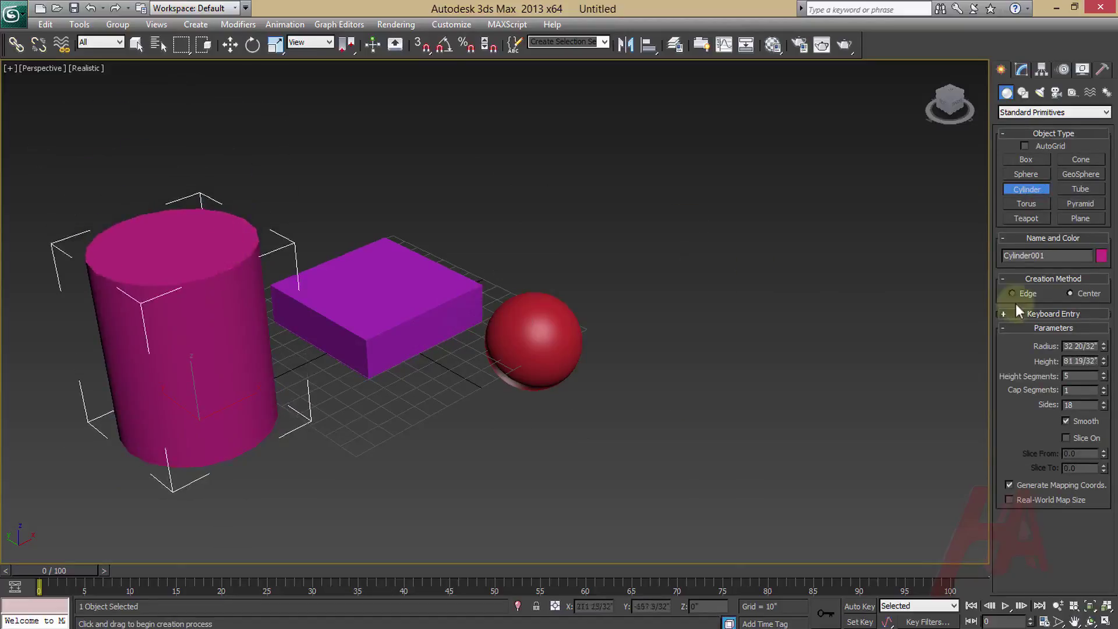
- Add a pale green torus and a large plane, about 245 by 267, under the objects
{"action": "left_click", "coordinate": [1028, 202]}
{"action": "left_click_drag", "start_coordinate": [674, 374], "coordinate": [767, 424]}
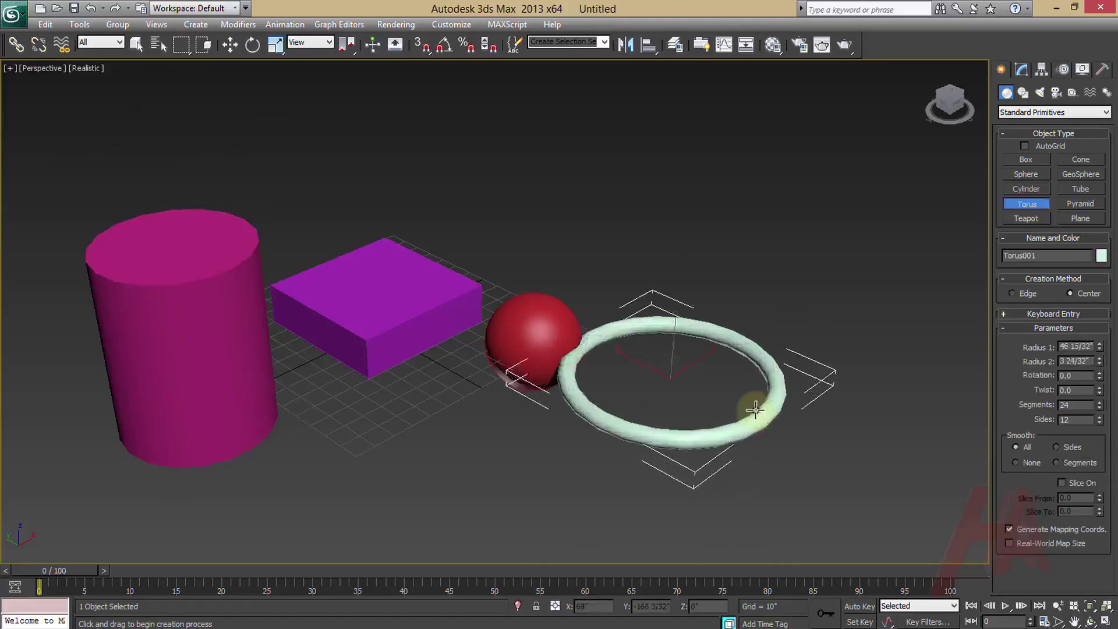
{"action": "left_click", "coordinate": [761, 414]}
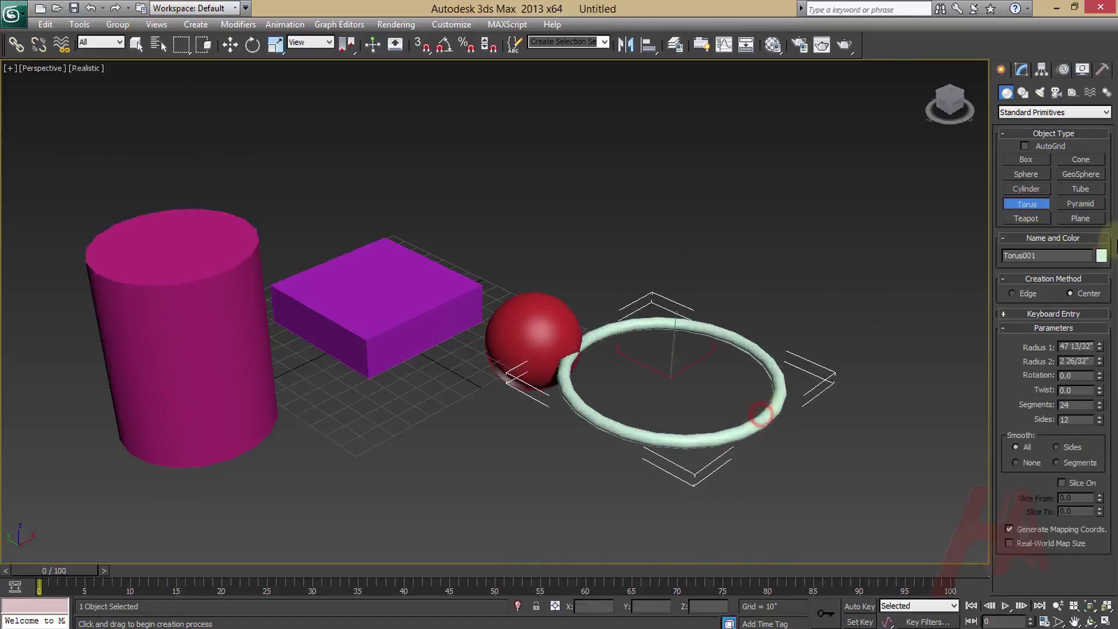
{"action": "left_click", "coordinate": [1081, 218]}
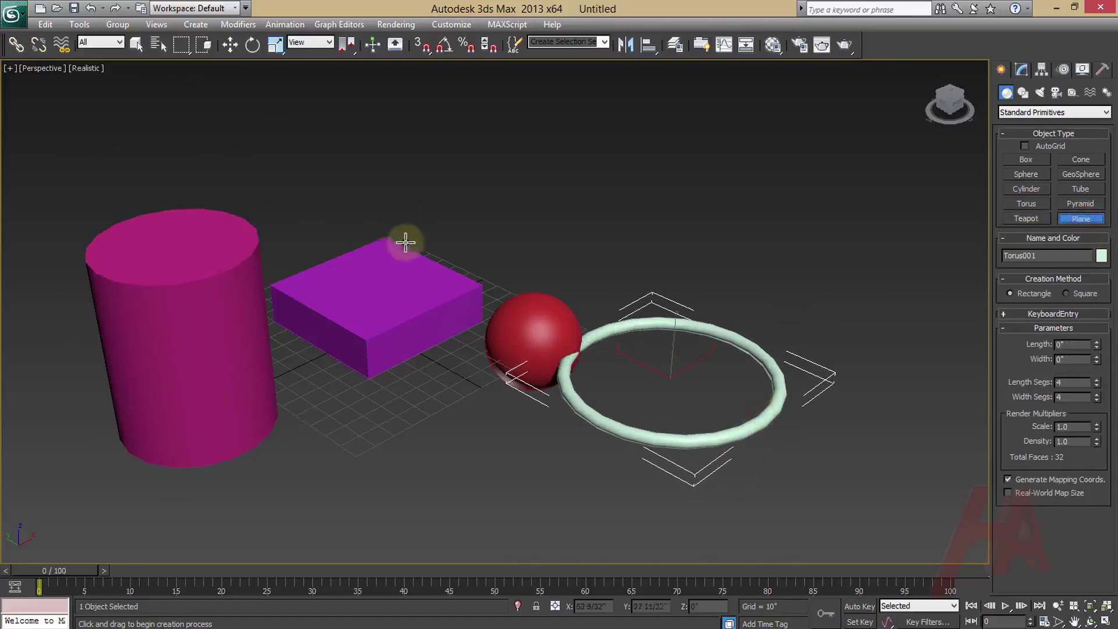
{"action": "scroll", "coordinate": [413, 237], "scroll_direction": "down", "scroll_amount": 2}
{"action": "mouse_move", "coordinate": [419, 236]}
{"action": "left_mouse_down"}
{"action": "mouse_move", "coordinate": [423, 607]}
{"action": "mouse_move", "coordinate": [353, 534]}
{"action": "left_mouse_up"}
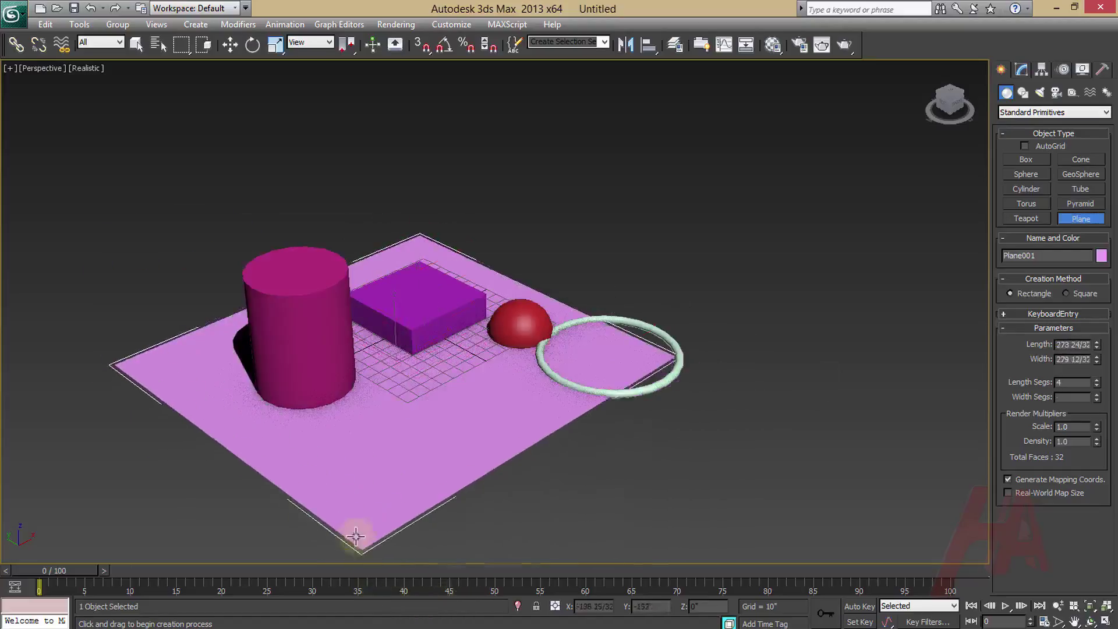
- Switch to Extended Primitives and draw a green tetrahedron Hedra in front of the box
{"action": "left_click", "coordinate": [1033, 112]}
{"action": "left_click", "coordinate": [1016, 134]}
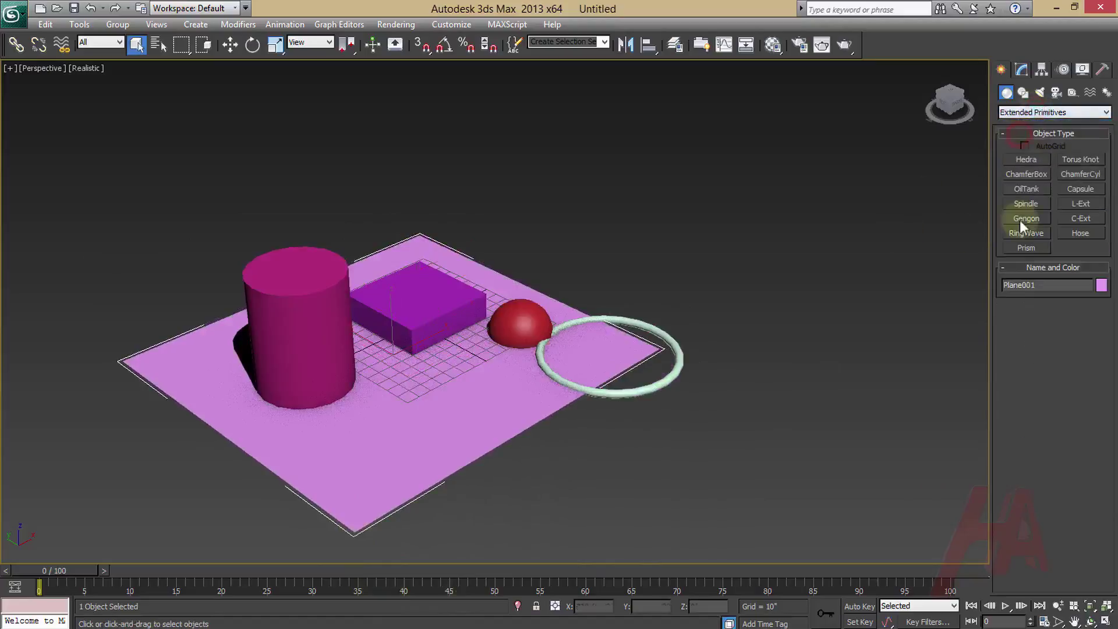
{"action": "left_click", "coordinate": [1026, 159]}
{"action": "mouse_move", "coordinate": [473, 441]}
{"action": "left_mouse_down"}
{"action": "mouse_move", "coordinate": [493, 448]}
{"action": "mouse_move", "coordinate": [695, 375]}
{"action": "left_mouse_up"}
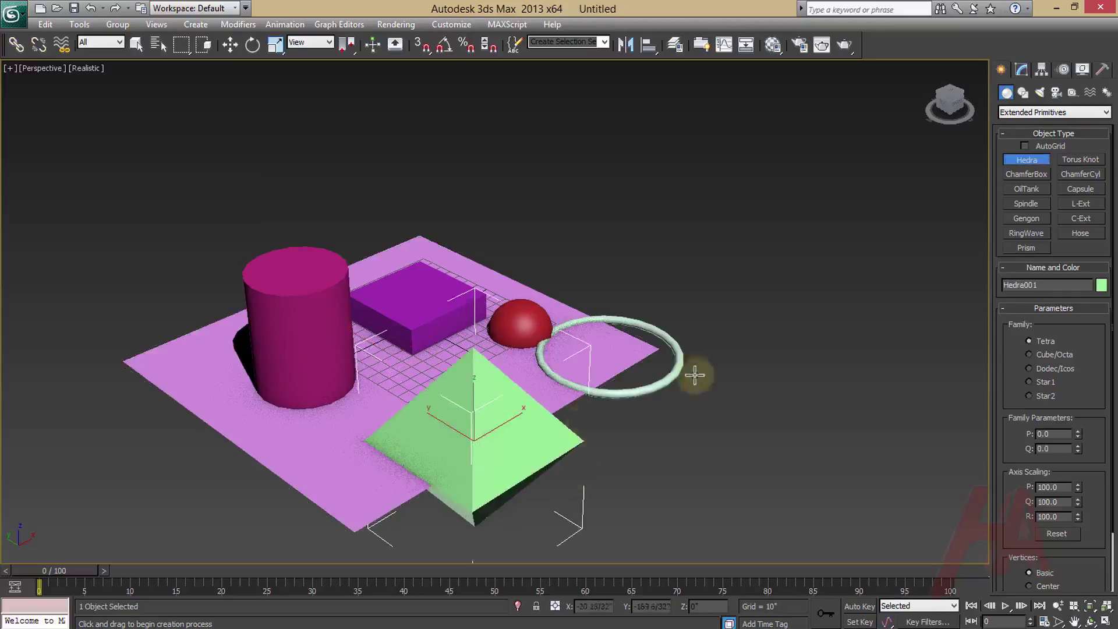
- Create ChamferBox001, about 54 x 76 x 56 with 4-inch fillets, above the sphere
{"action": "left_click", "coordinate": [1029, 175]}
{"action": "middle_click_drag", "start_coordinate": [421, 325], "coordinate": [325, 372]}
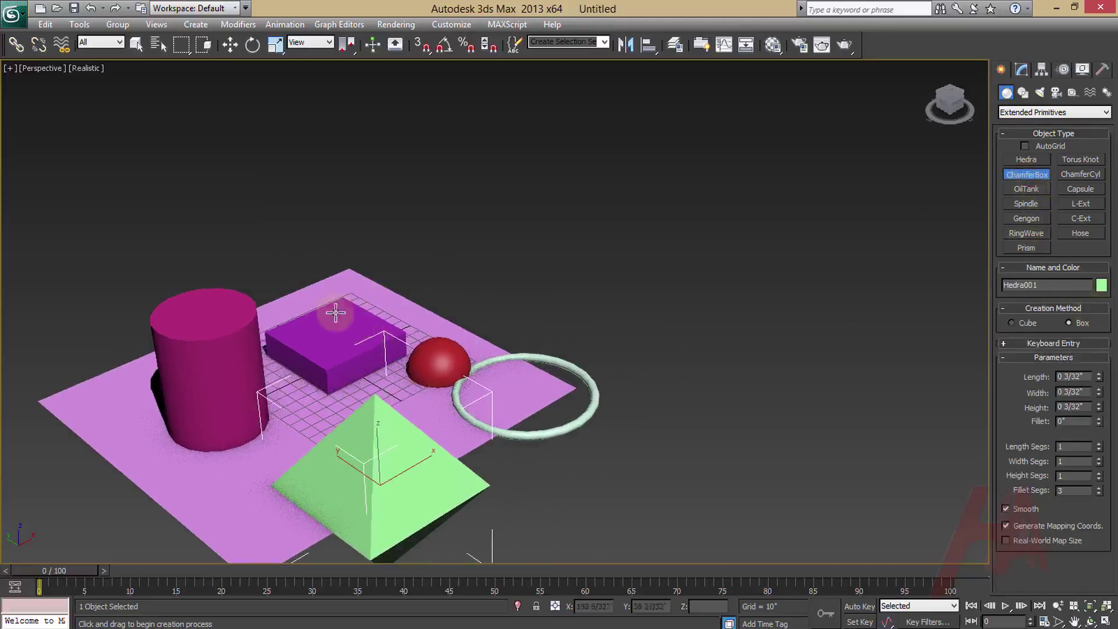
{"action": "left_click_drag", "start_coordinate": [487, 277], "coordinate": [462, 335]}
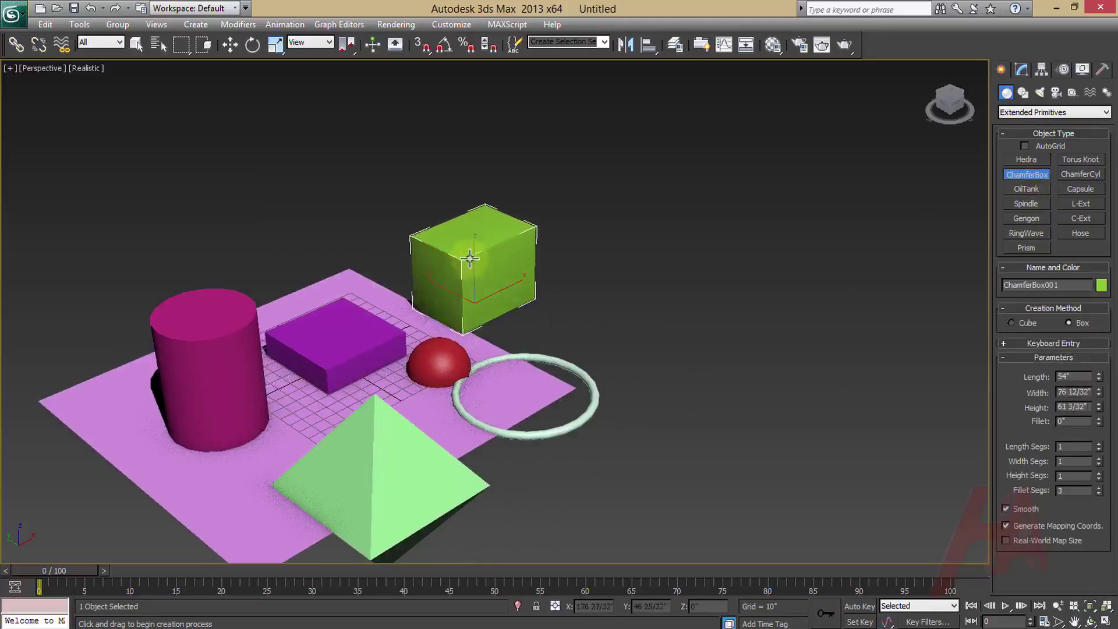
{"action": "left_click", "coordinate": [470, 264]}
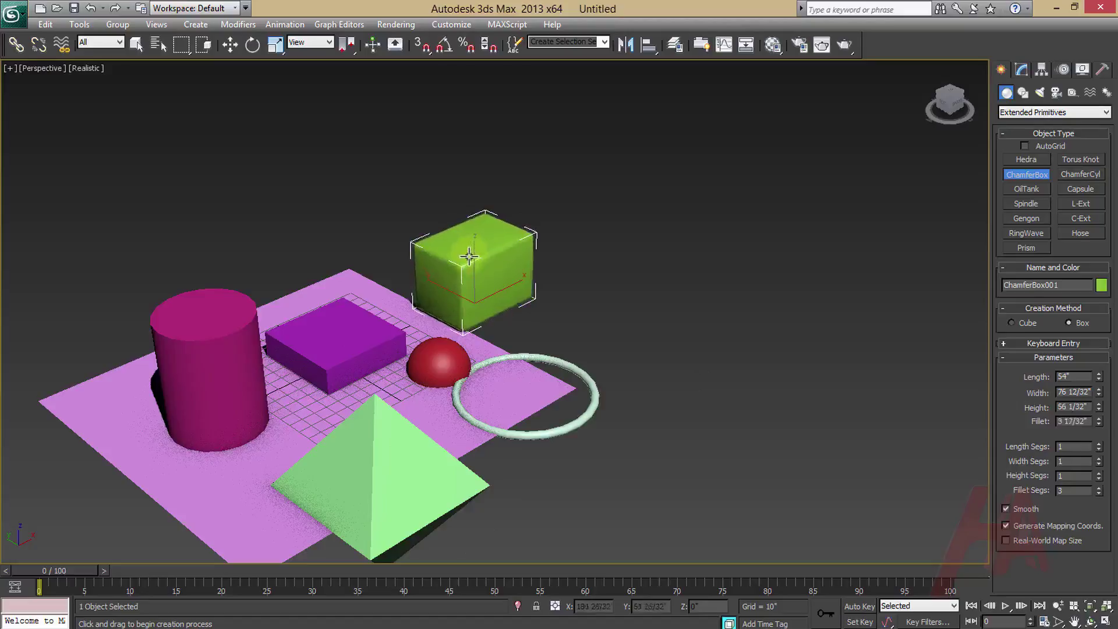
{"action": "left_click", "coordinate": [456, 316]}
{"action": "scroll", "coordinate": [449, 317], "scroll_direction": "up", "scroll_amount": 2}
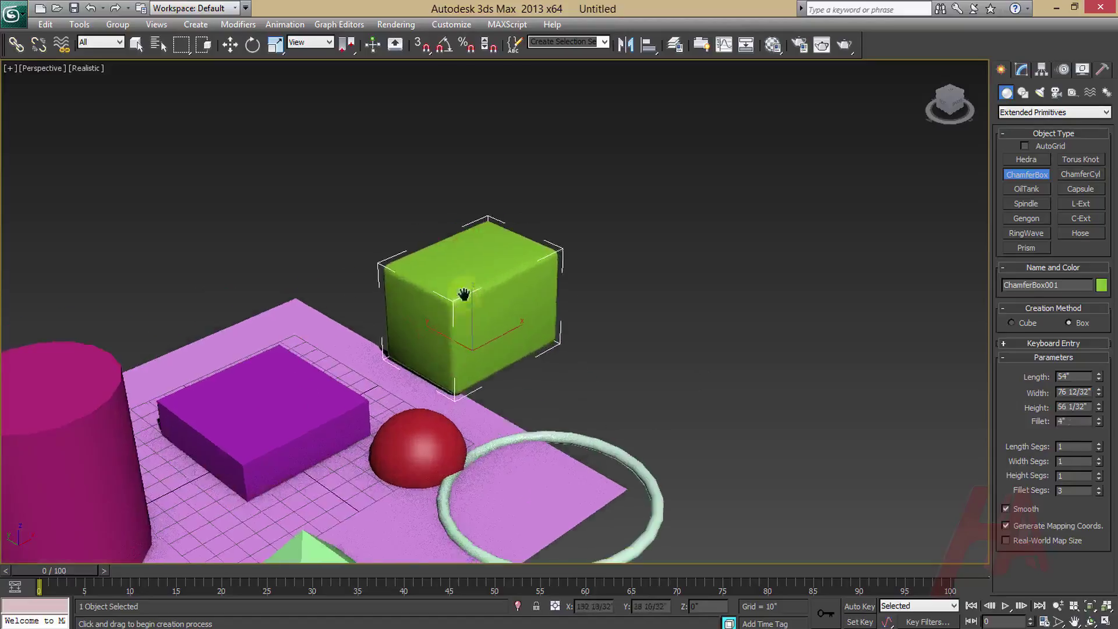
{"action": "scroll", "coordinate": [462, 295], "scroll_direction": "up", "scroll_amount": 2}
{"action": "scroll", "coordinate": [632, 300], "scroll_direction": "up", "scroll_amount": 2}
{"action": "scroll", "coordinate": [632, 300], "scroll_direction": "down", "scroll_amount": 2}
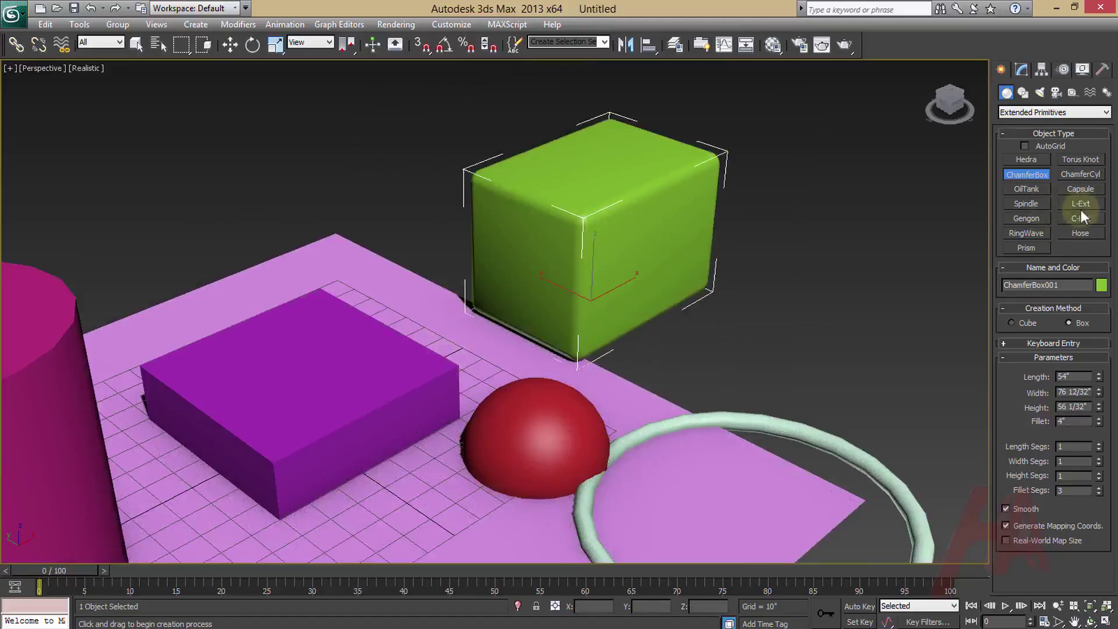
{"action": "left_click", "coordinate": [1034, 113]}
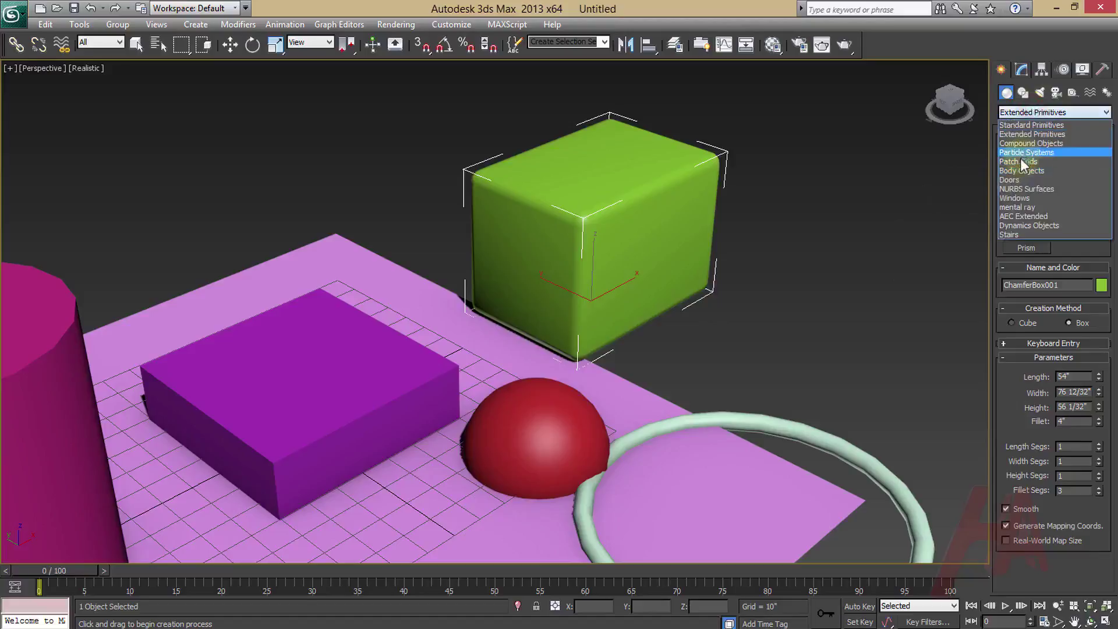
- Set the object category to AEC Extended and choose Foliage, listing plants like Banyan tree and Generic Palm
{"action": "left_click", "coordinate": [1019, 217]}
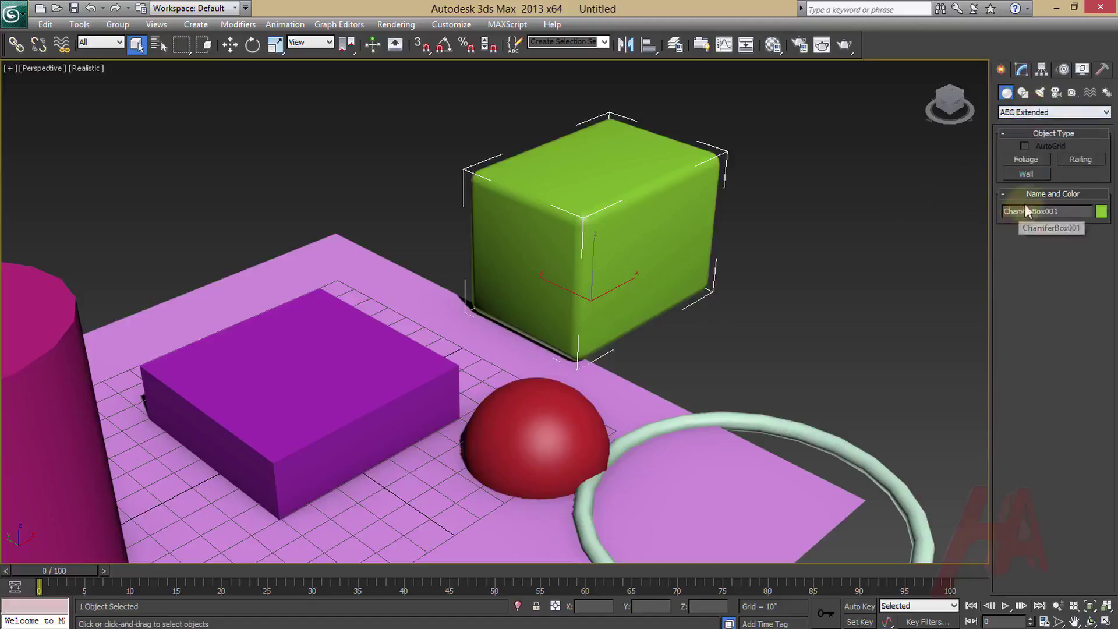
{"action": "key", "text": "Down"}
{"action": "key", "text": "Down"}
{"action": "scroll", "coordinate": [582, 334], "scroll_direction": "down", "scroll_amount": 3}
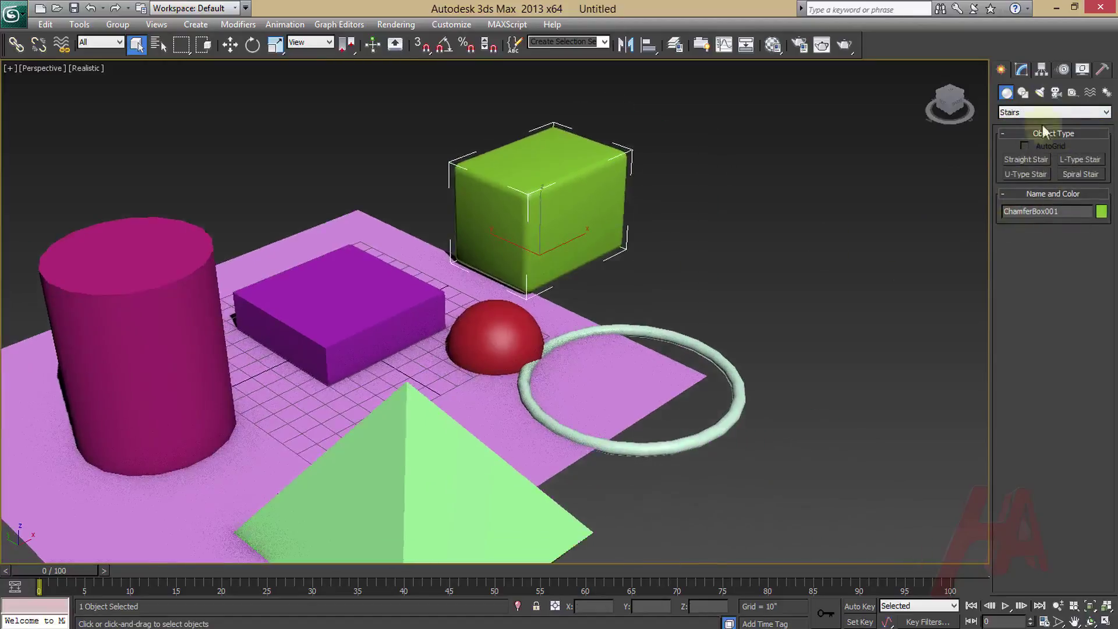
{"action": "left_click", "coordinate": [1043, 111]}
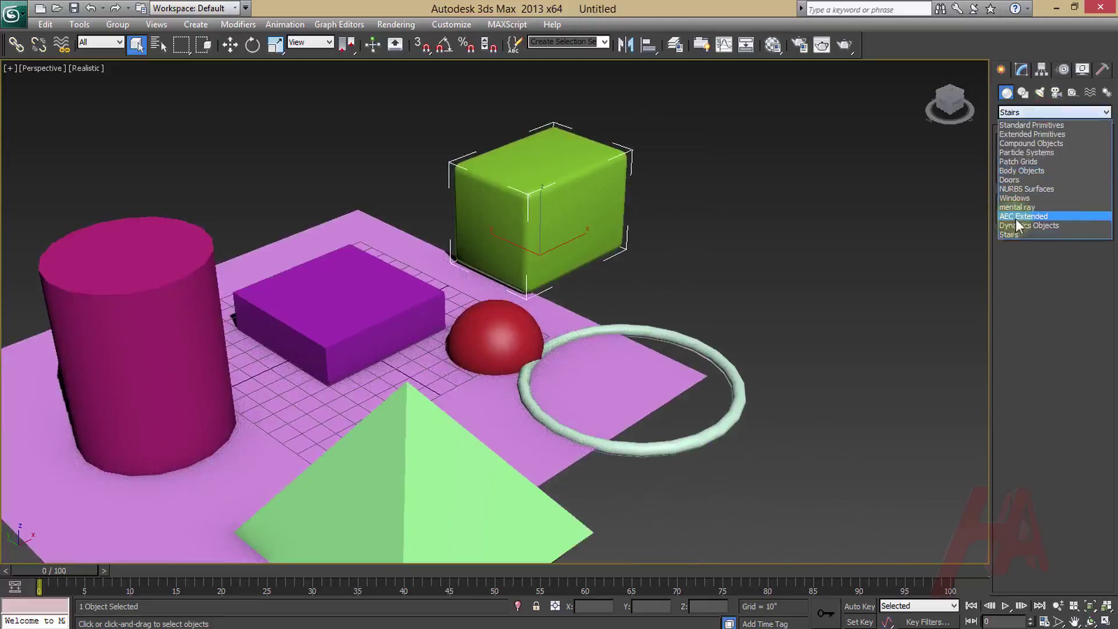
{"action": "left_click", "coordinate": [1019, 217]}
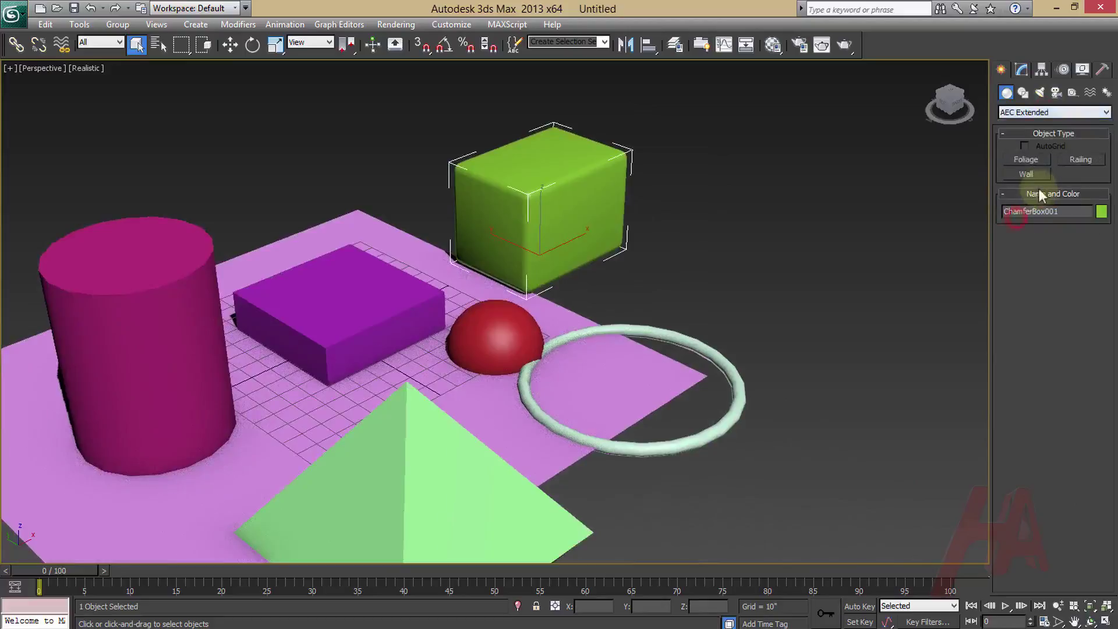
{"action": "left_click", "coordinate": [1026, 159]}
{"action": "mouse_move", "coordinate": [1100, 302]}
{"action": "left_mouse_down"}
{"action": "mouse_move", "coordinate": [1101, 450]}
{"action": "mouse_move", "coordinate": [1102, 295]}
{"action": "left_mouse_up"}
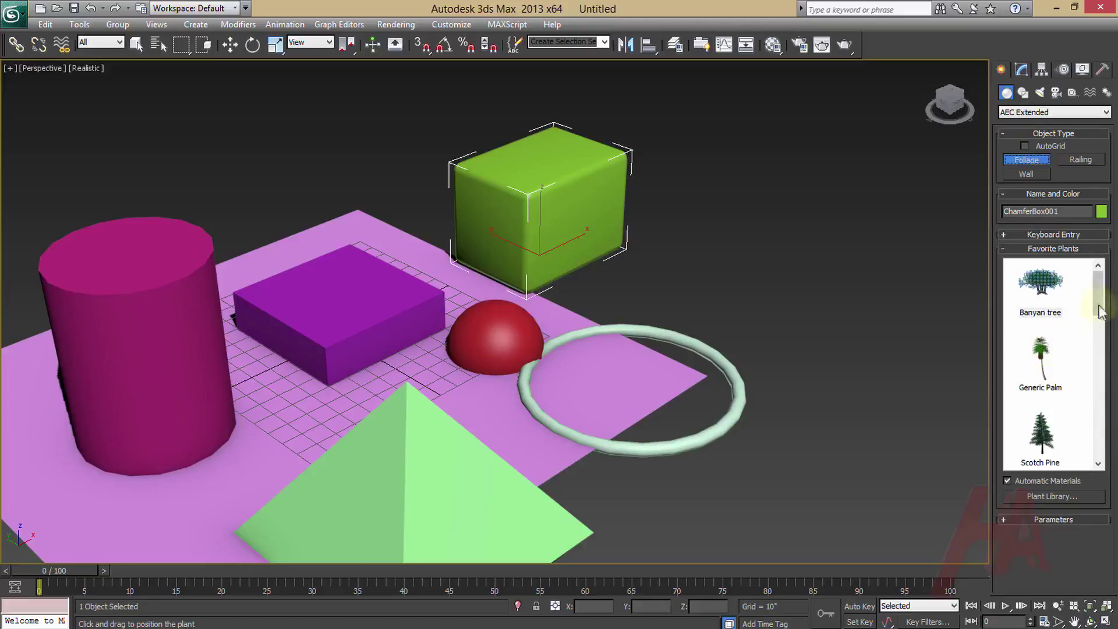
- Place an American Elm tree (Foliage001) behind the sphere and torus, then pan and zoom to inspect it
{"action": "left_click_drag", "start_coordinate": [1098, 314], "coordinate": [1100, 358]}
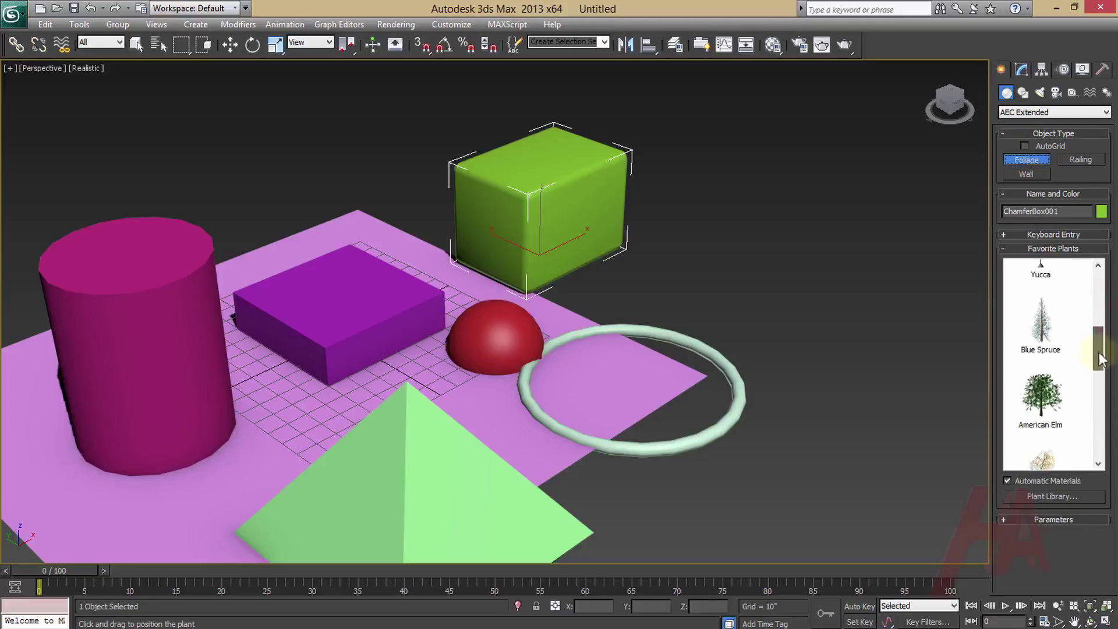
{"action": "left_click", "coordinate": [1042, 404]}
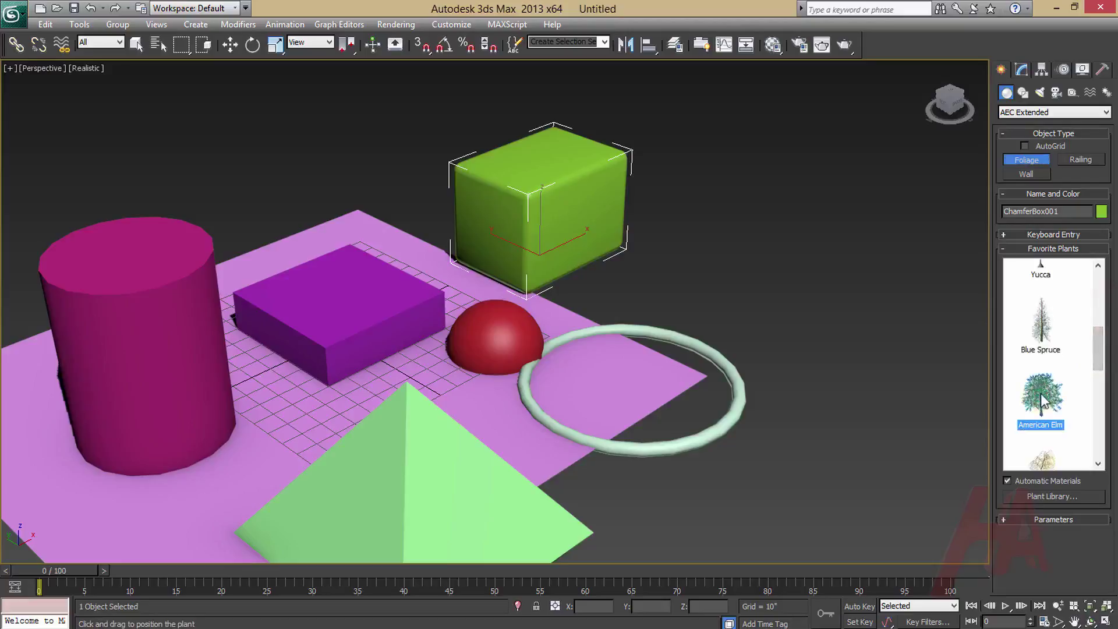
{"action": "left_click", "coordinate": [738, 343]}
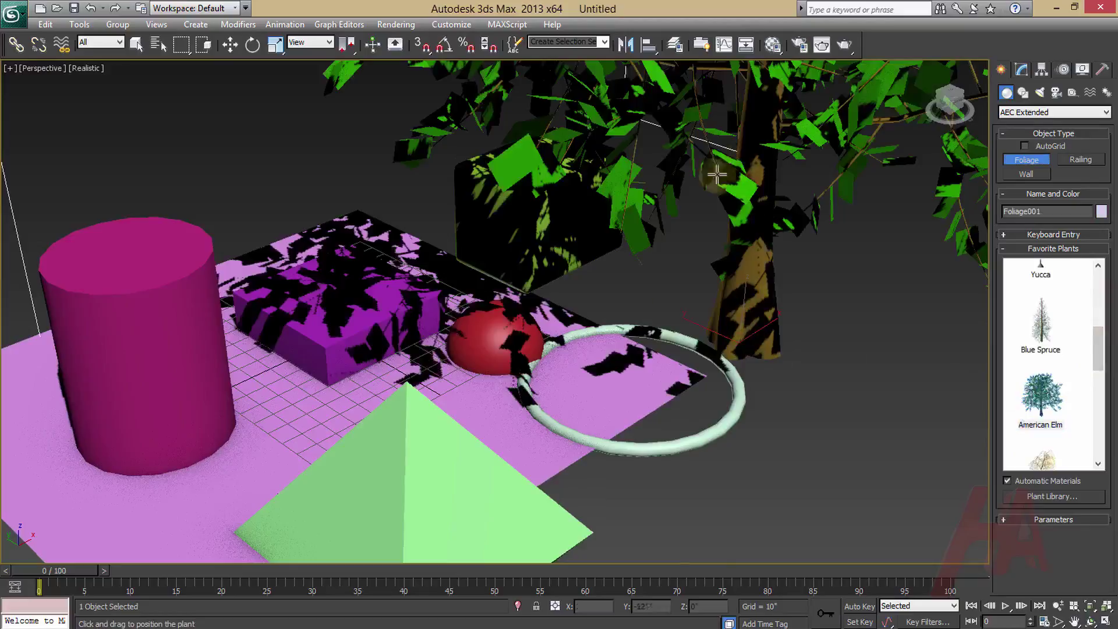
{"action": "middle_click_drag", "start_coordinate": [716, 233], "coordinate": [594, 400]}
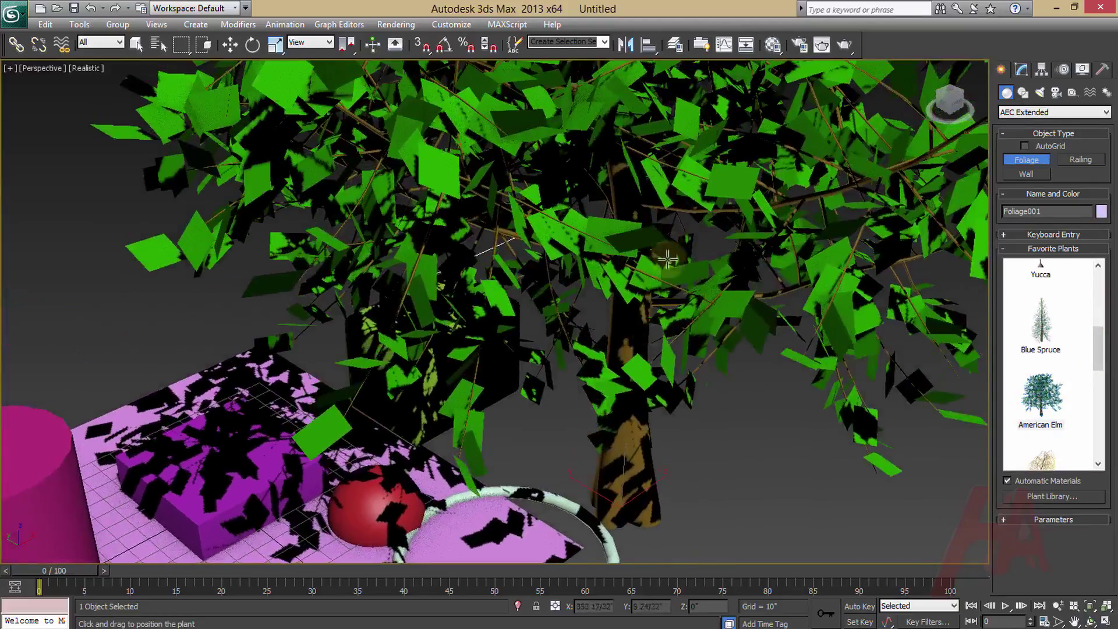
{"action": "scroll", "coordinate": [669, 257], "scroll_direction": "down", "scroll_amount": 5}
{"action": "scroll", "coordinate": [664, 279], "scroll_direction": "up", "scroll_amount": 2}
{"action": "scroll", "coordinate": [661, 291], "scroll_direction": "up", "scroll_amount": 2}
{"action": "scroll", "coordinate": [661, 291], "scroll_direction": "down", "scroll_amount": 2}
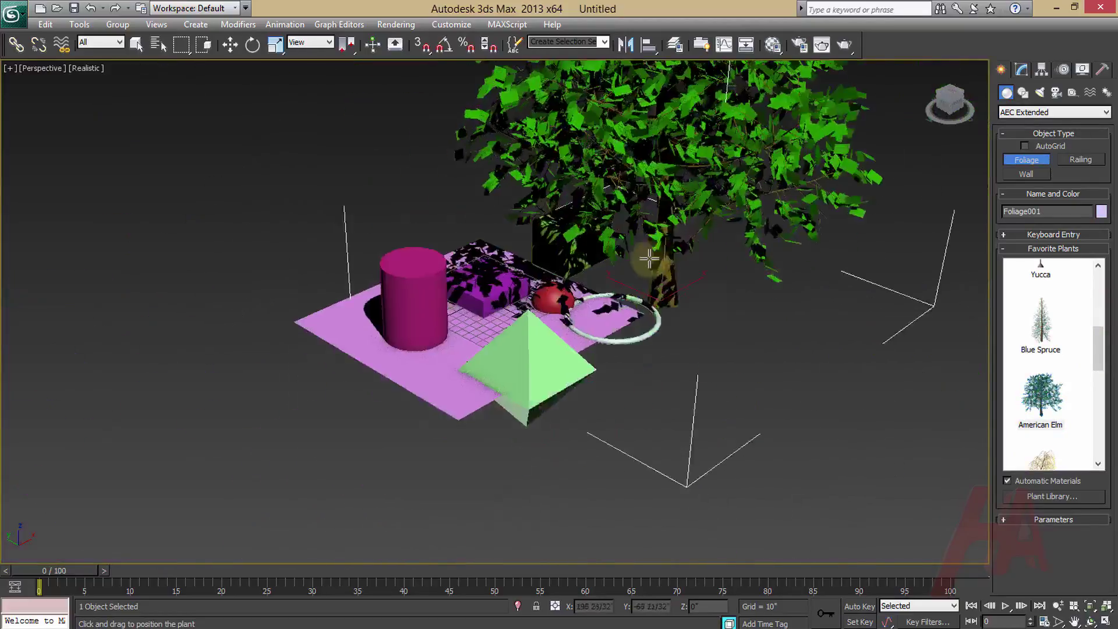
{"action": "scroll", "coordinate": [654, 249], "scroll_direction": "up", "scroll_amount": 4}
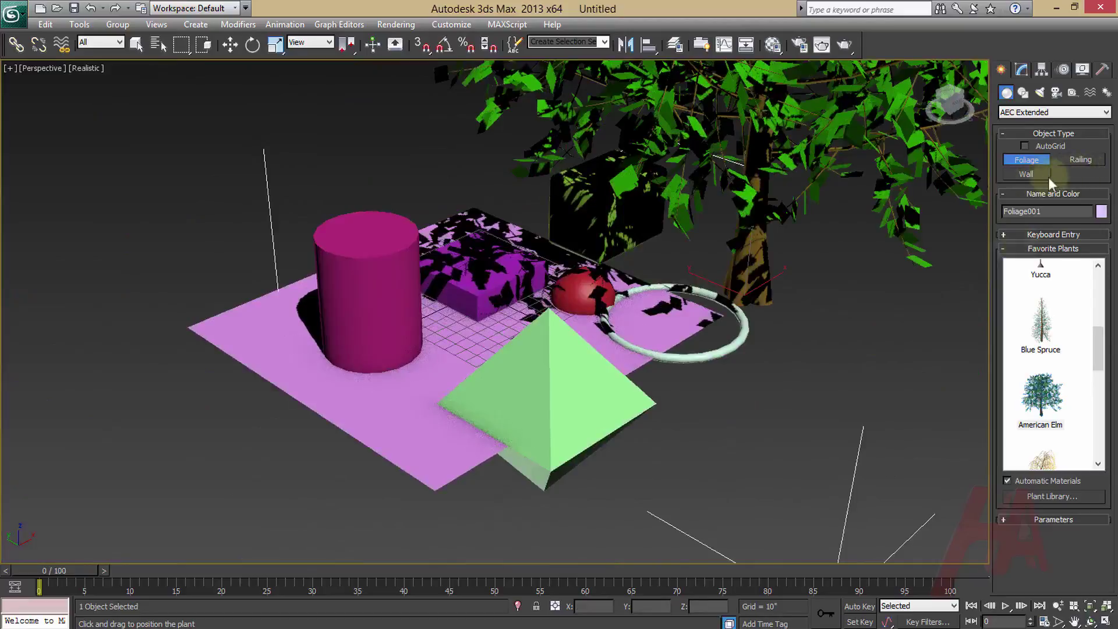
- Browse the Railing and Wall options, then the Stairs category's L-Type Stair settings
{"action": "left_click", "coordinate": [1080, 161]}
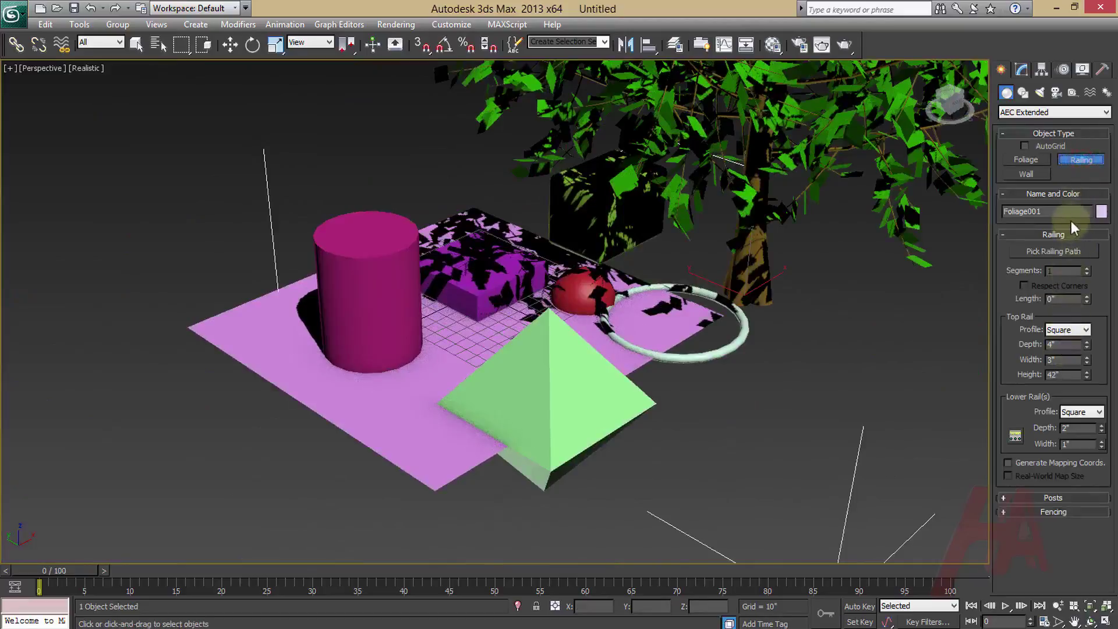
{"action": "left_click", "coordinate": [1028, 174]}
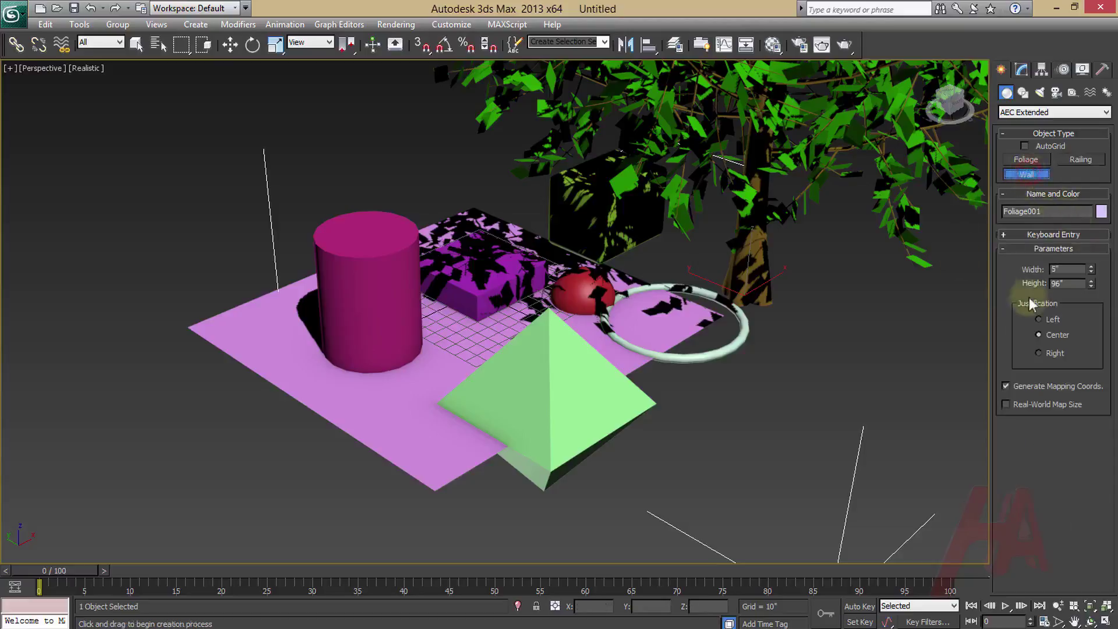
{"action": "left_click", "coordinate": [1046, 120]}
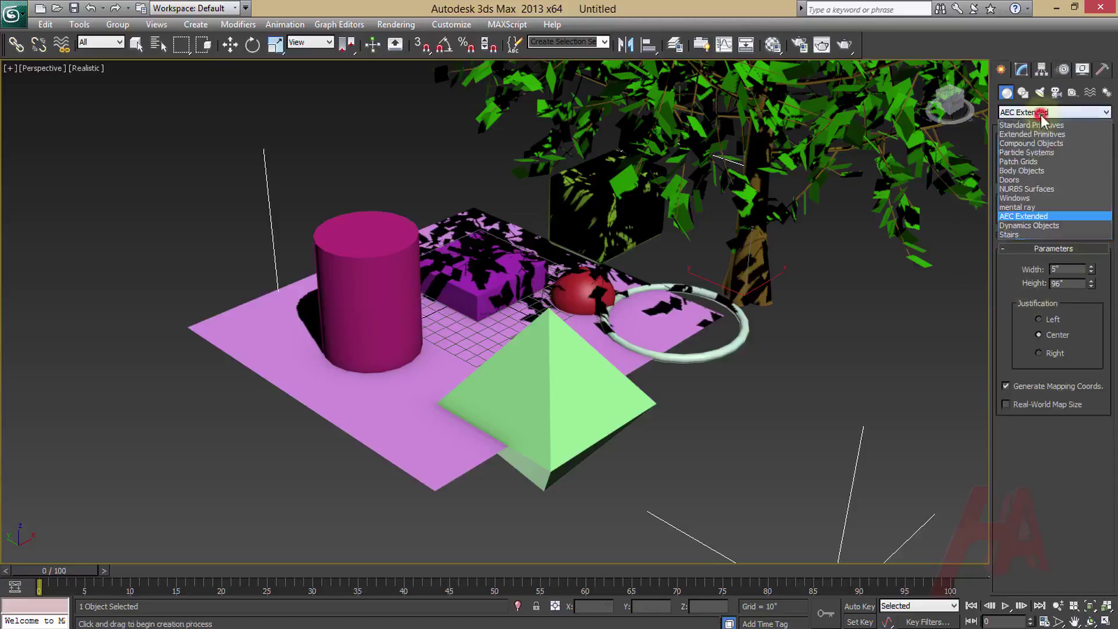
{"action": "left_click", "coordinate": [1029, 235]}
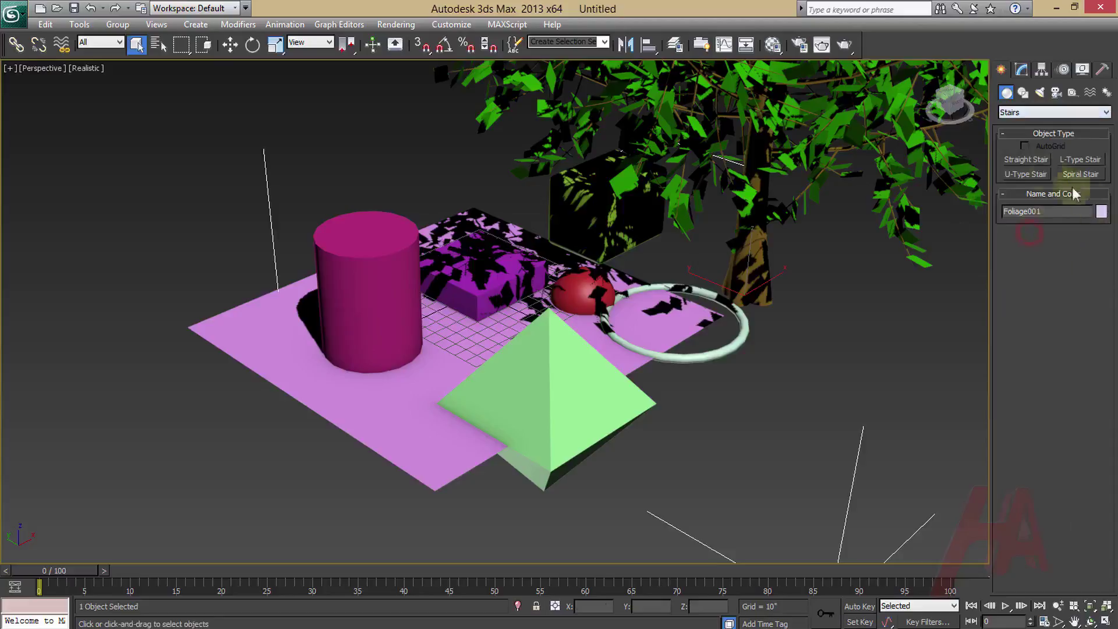
{"action": "left_click", "coordinate": [1076, 163]}
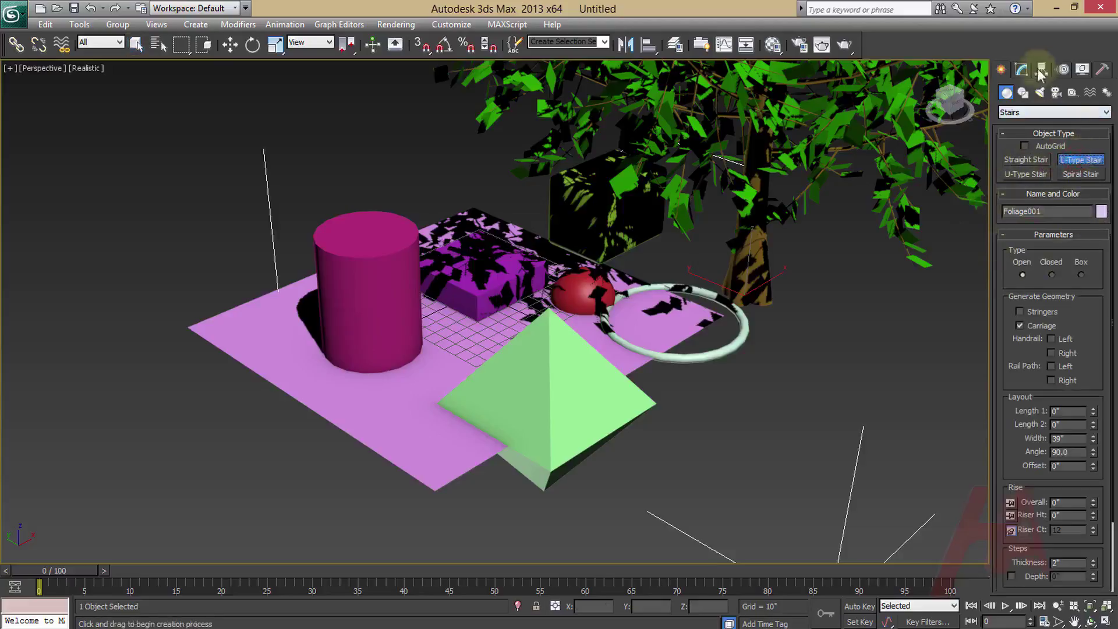
- Switch the object category back to Standard Primitives
{"action": "left_click", "coordinate": [1013, 112]}
{"action": "scroll", "coordinate": [1016, 122], "scroll_direction": "up", "scroll_amount": 2}
{"action": "left_click", "coordinate": [1022, 124]}
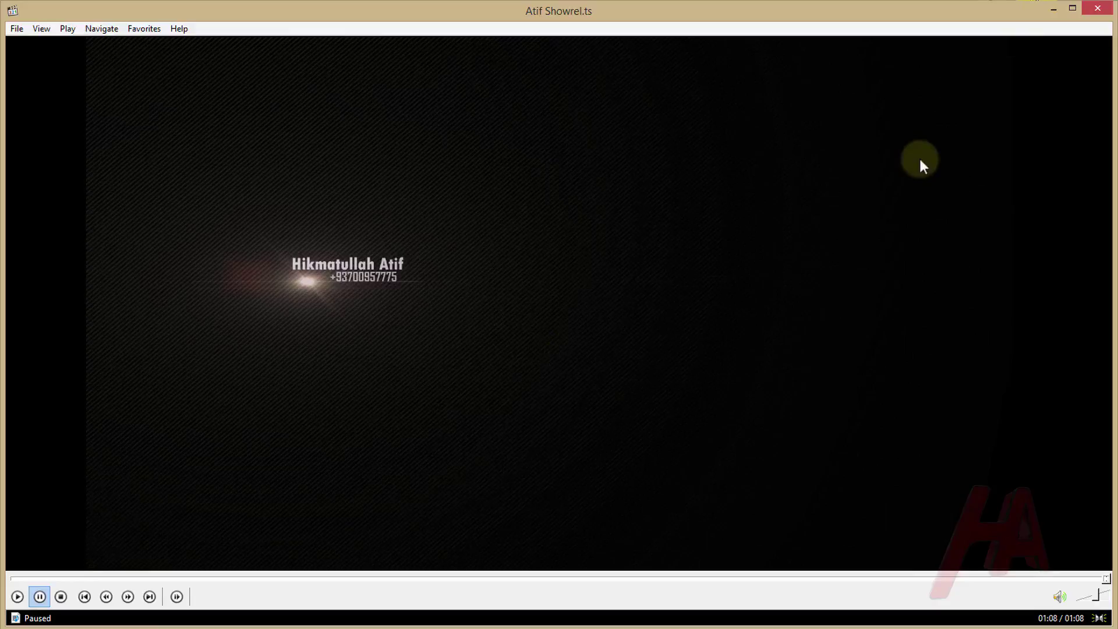
- Close Media Player Classic, minimize the Desktop window and deselect everything in the 3ds Max scene
{"action": "left_click", "coordinate": [1097, 8]}
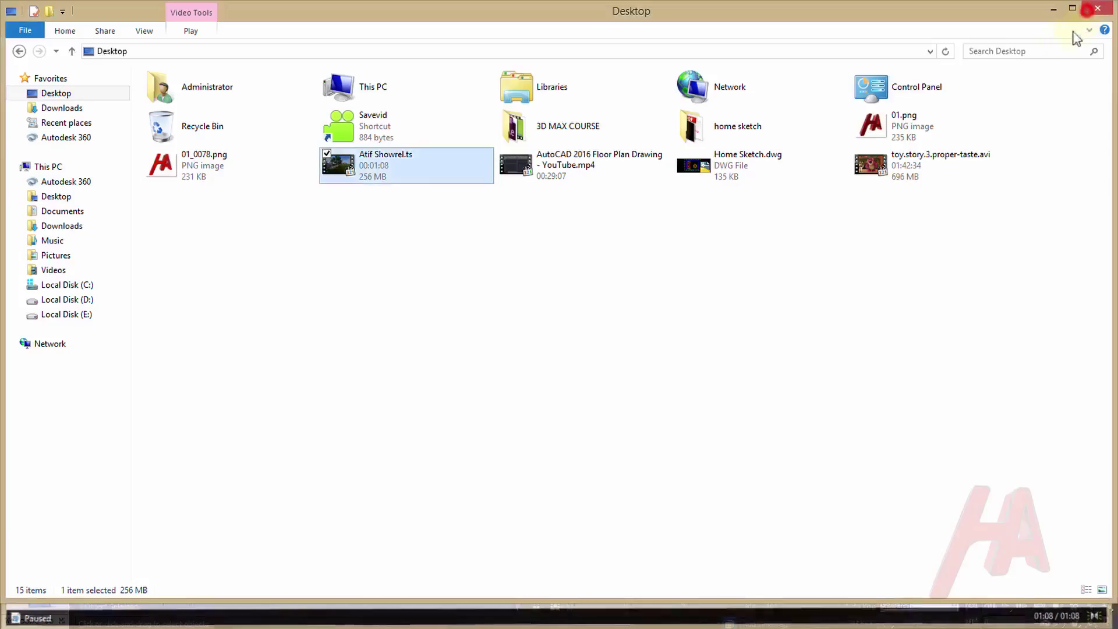
{"action": "left_click", "coordinate": [1053, 8]}
{"action": "left_click", "coordinate": [767, 362]}
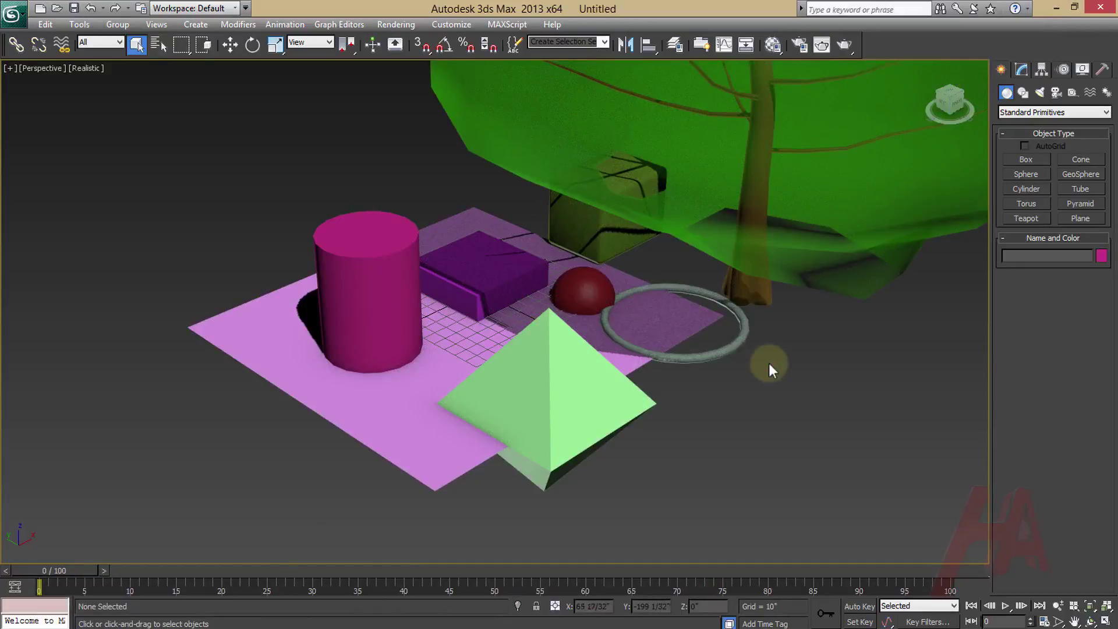
- Browse the Shapes and Lights options, toggling lights between Standard and Photometric
{"action": "left_click", "coordinate": [1025, 111]}
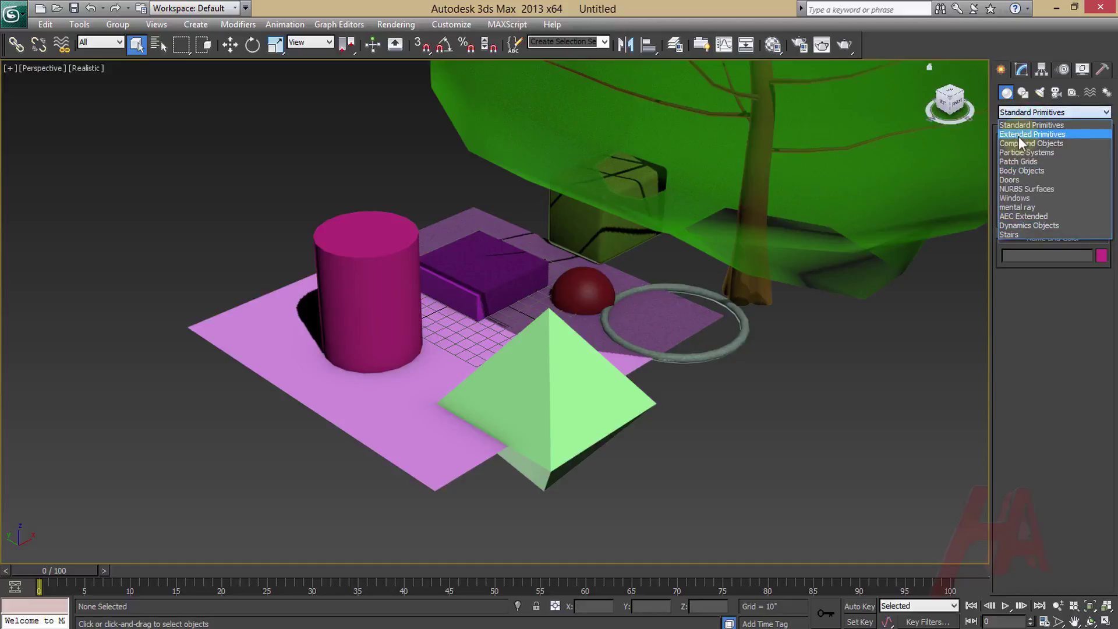
{"action": "left_click", "coordinate": [1023, 93]}
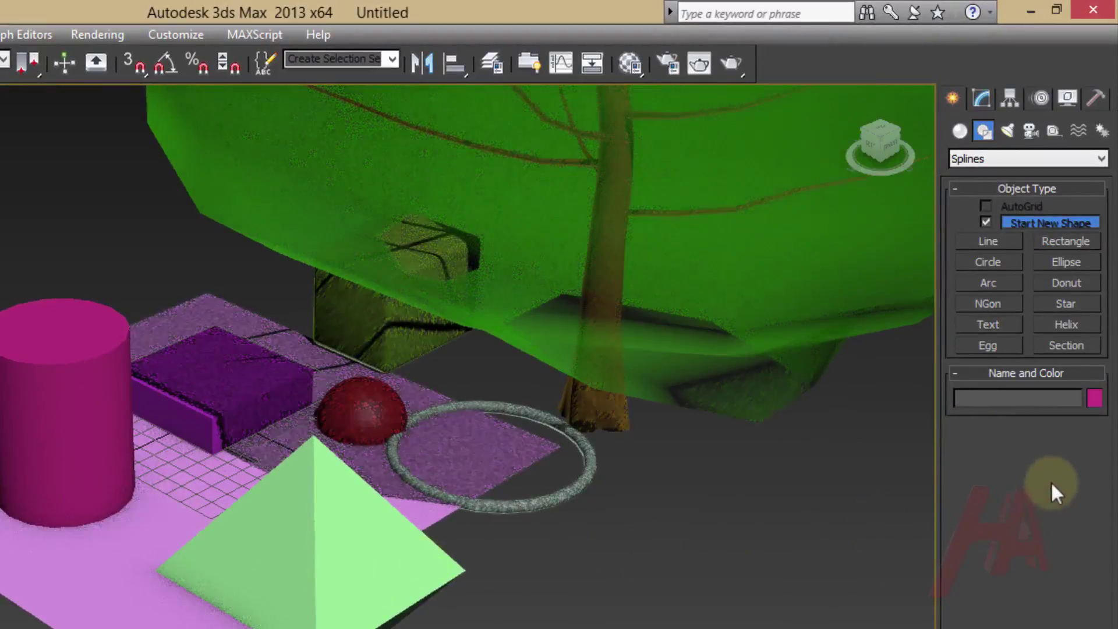
{"action": "left_click", "coordinate": [1010, 130]}
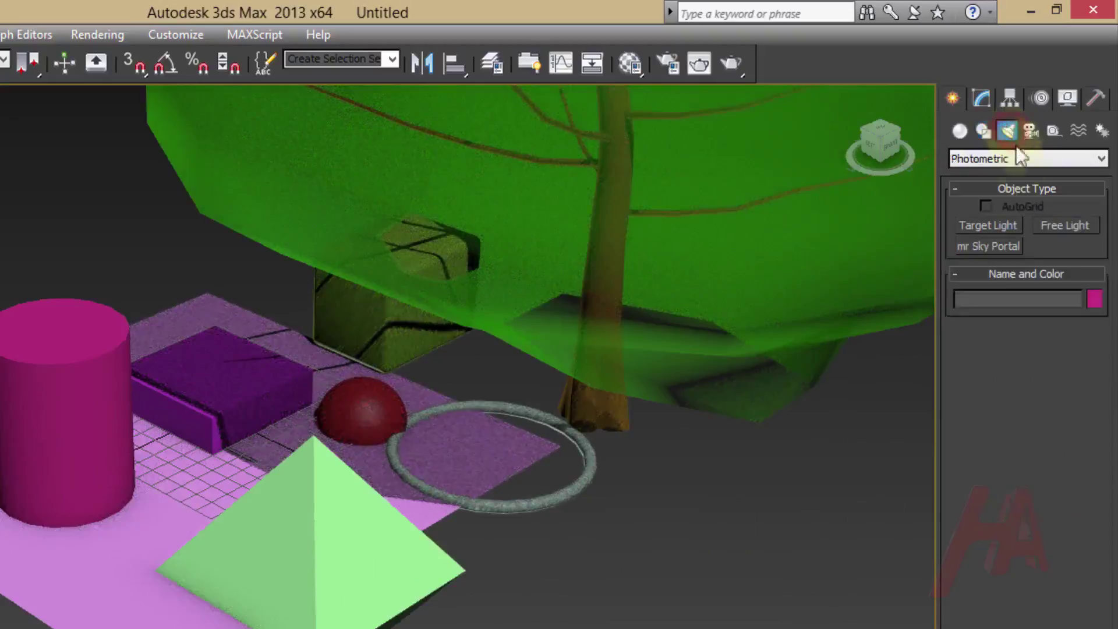
{"action": "left_click", "coordinate": [984, 159]}
{"action": "left_click", "coordinate": [973, 189]}
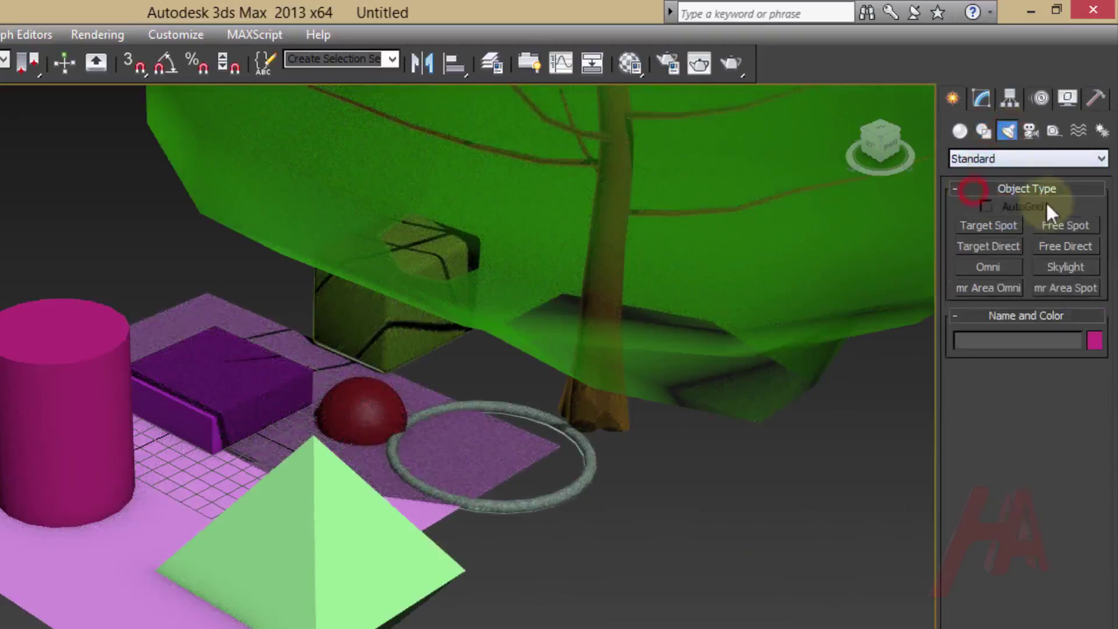
{"action": "left_click", "coordinate": [998, 158]}
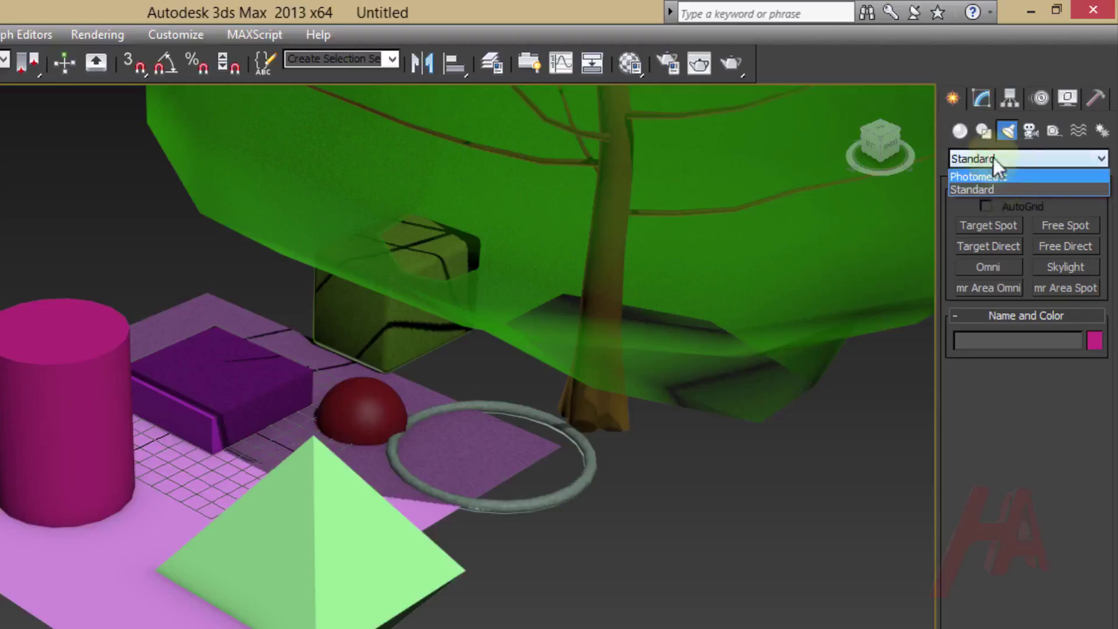
{"action": "left_click", "coordinate": [984, 176]}
- Browse the Cameras, Helpers and Space Warps options, then show the Modify panel
{"action": "left_click", "coordinate": [1031, 131]}
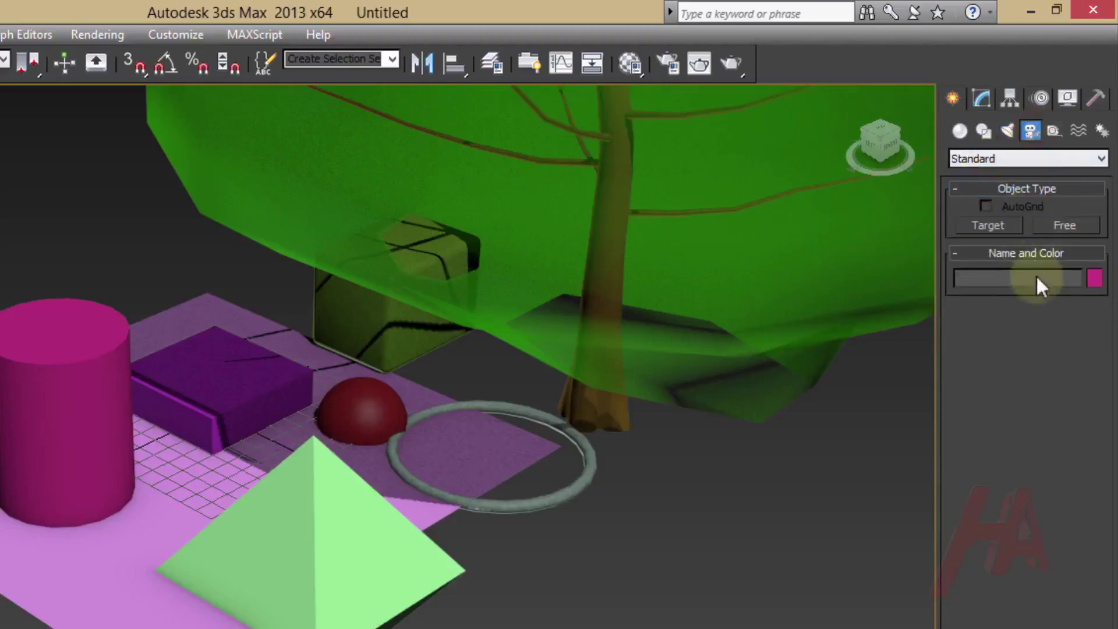
{"action": "left_click", "coordinate": [1055, 131]}
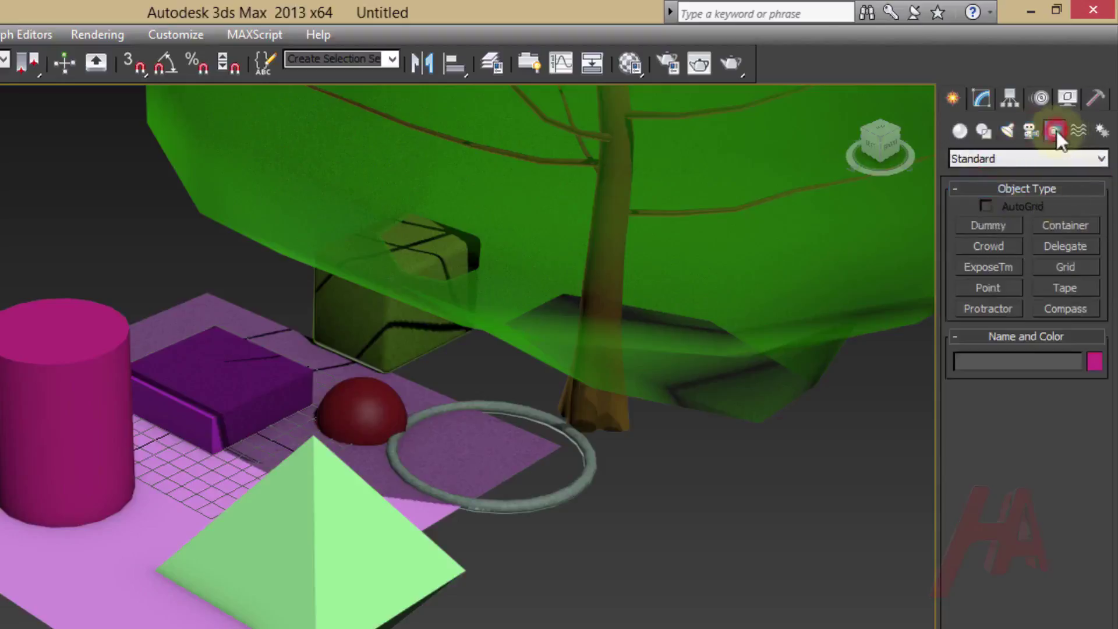
{"action": "left_click", "coordinate": [1074, 135]}
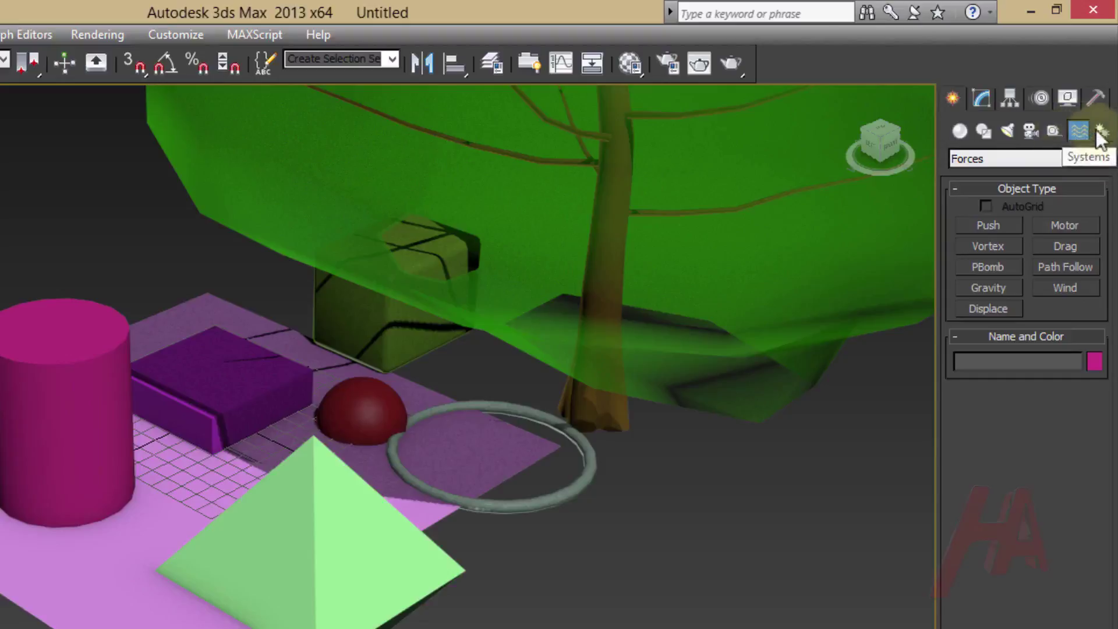
{"action": "left_click", "coordinate": [979, 93]}
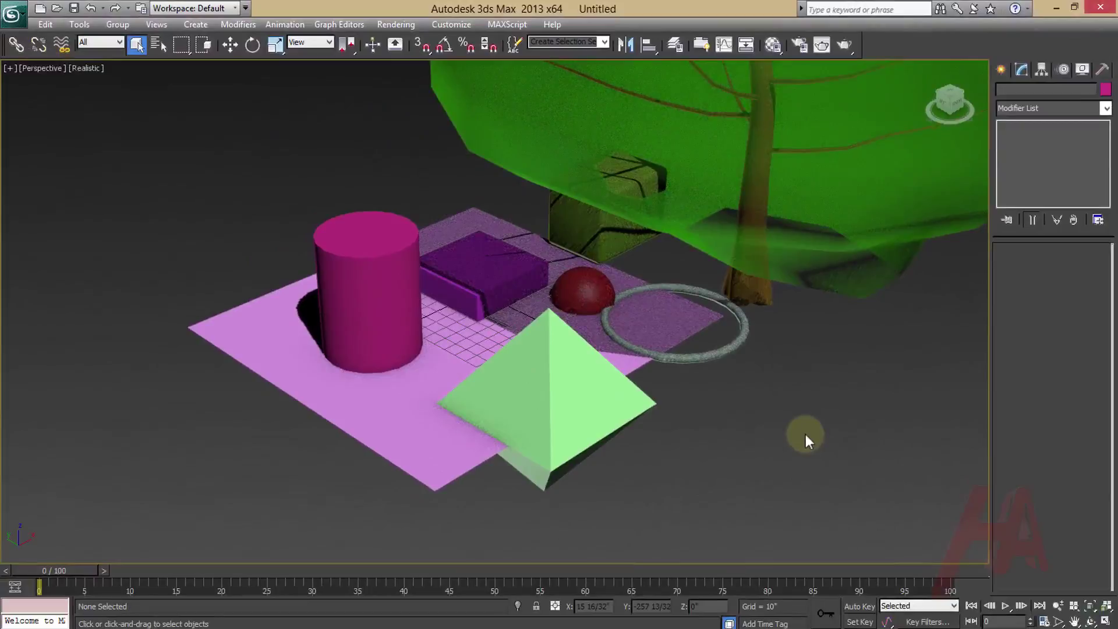
- Select the magenta Cylinder001 and show its radius, height and 18-sides parameters
{"action": "left_click", "coordinate": [1001, 68]}
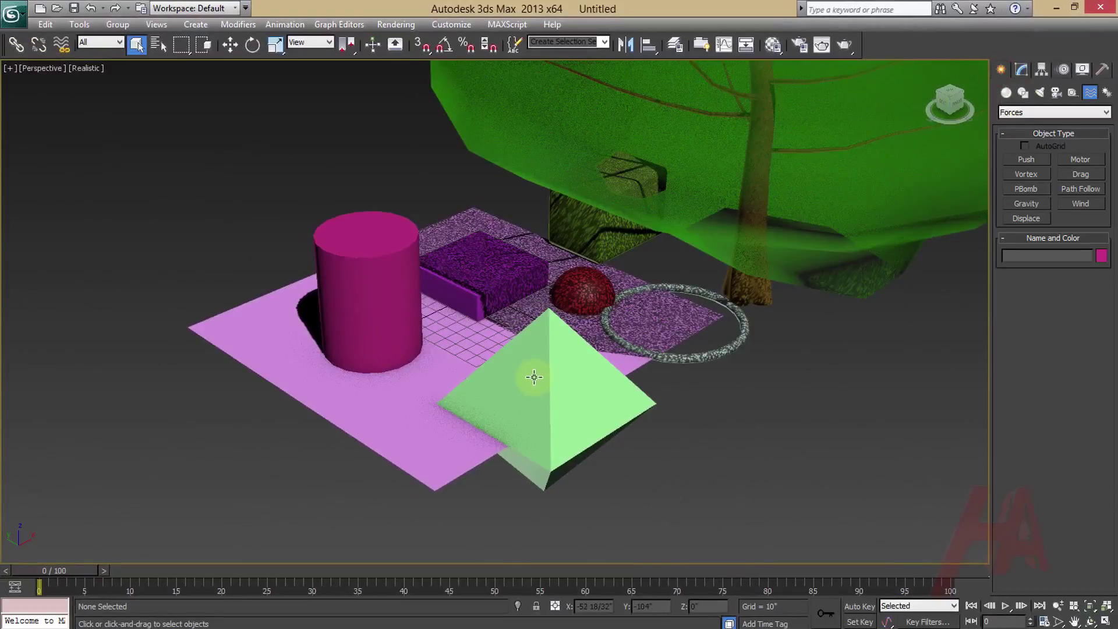
{"action": "left_click", "coordinate": [381, 291]}
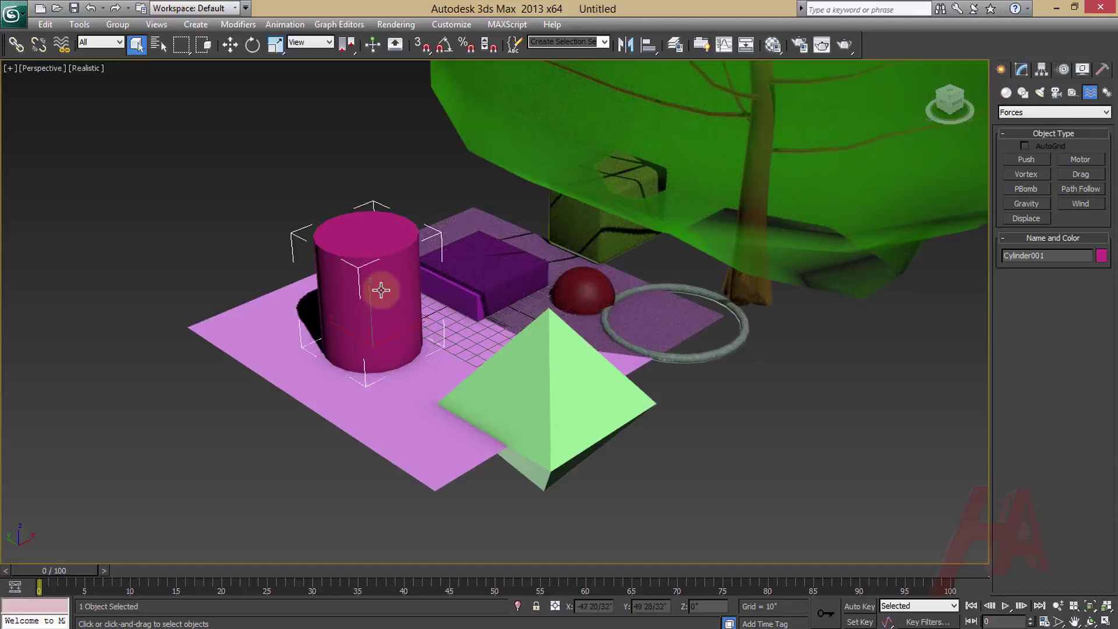
{"action": "left_click", "coordinate": [230, 44]}
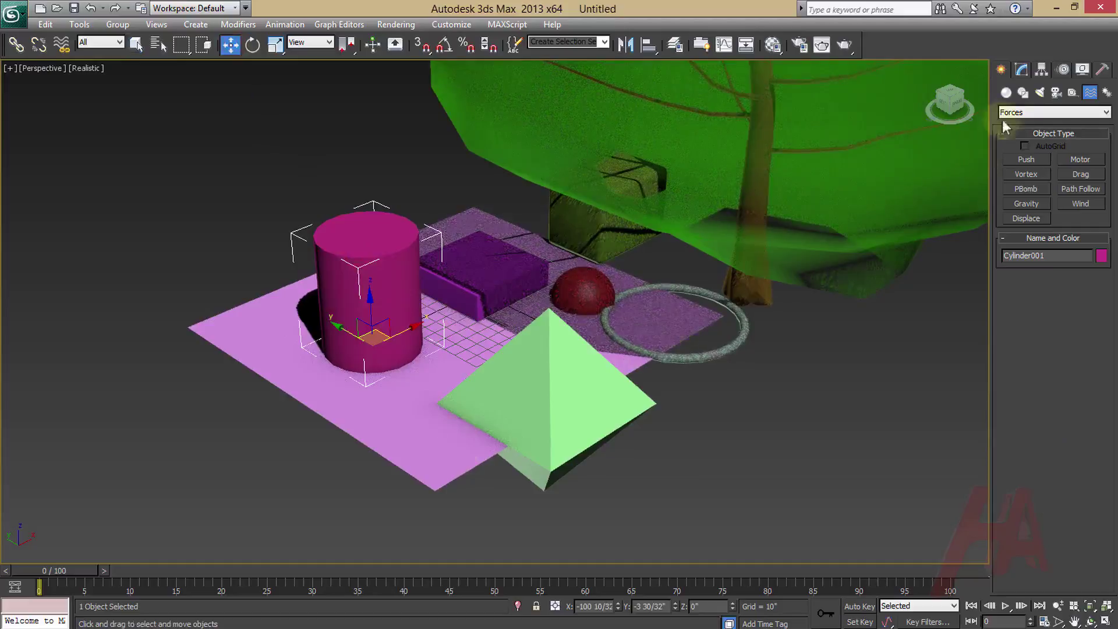
{"action": "left_click", "coordinate": [1020, 72]}
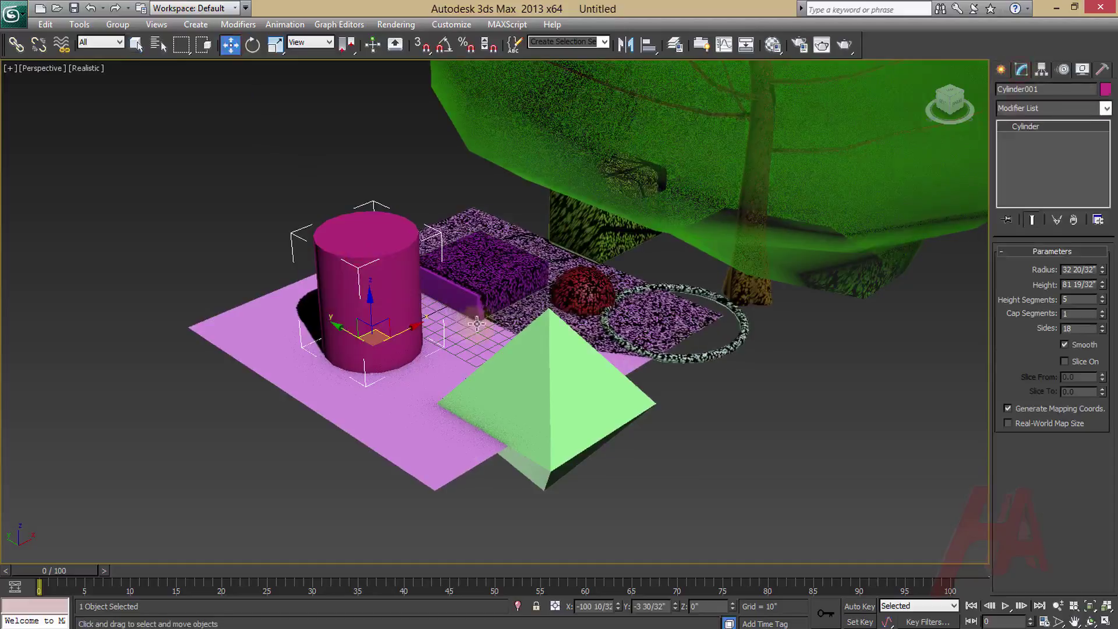
- Shorten Cylinder001 to about 69 11/32" with 7 sides, then select the green pyramid
{"action": "mouse_move", "coordinate": [1102, 271]}
{"action": "left_mouse_down"}
{"action": "mouse_move", "coordinate": [1093, 288]}
{"action": "mouse_move", "coordinate": [1105, 291]}
{"action": "left_mouse_up"}
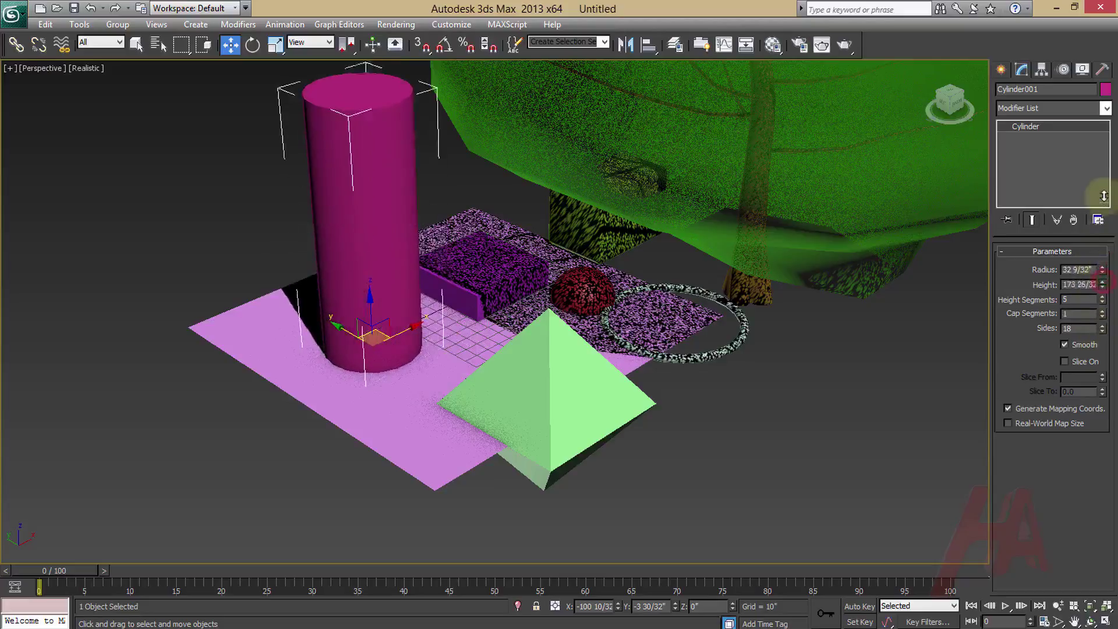
{"action": "left_click", "coordinate": [1102, 299]}
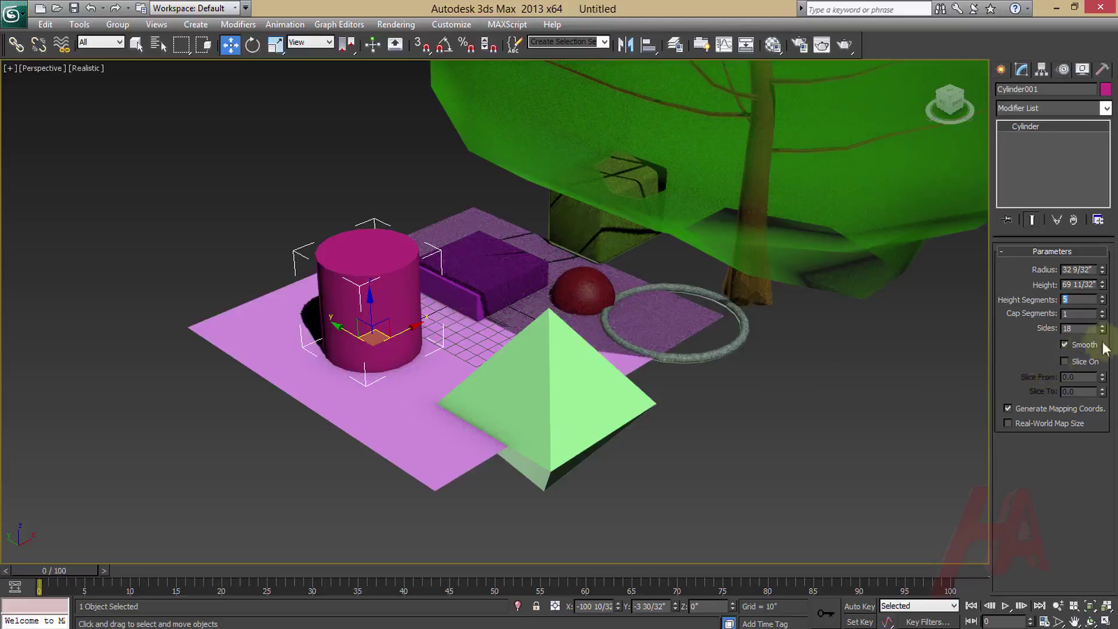
{"action": "mouse_move", "coordinate": [1102, 328]}
{"action": "left_mouse_down"}
{"action": "mouse_move", "coordinate": [1108, 282]}
{"action": "mouse_move", "coordinate": [1103, 431]}
{"action": "mouse_move", "coordinate": [1108, 401]}
{"action": "left_mouse_up"}
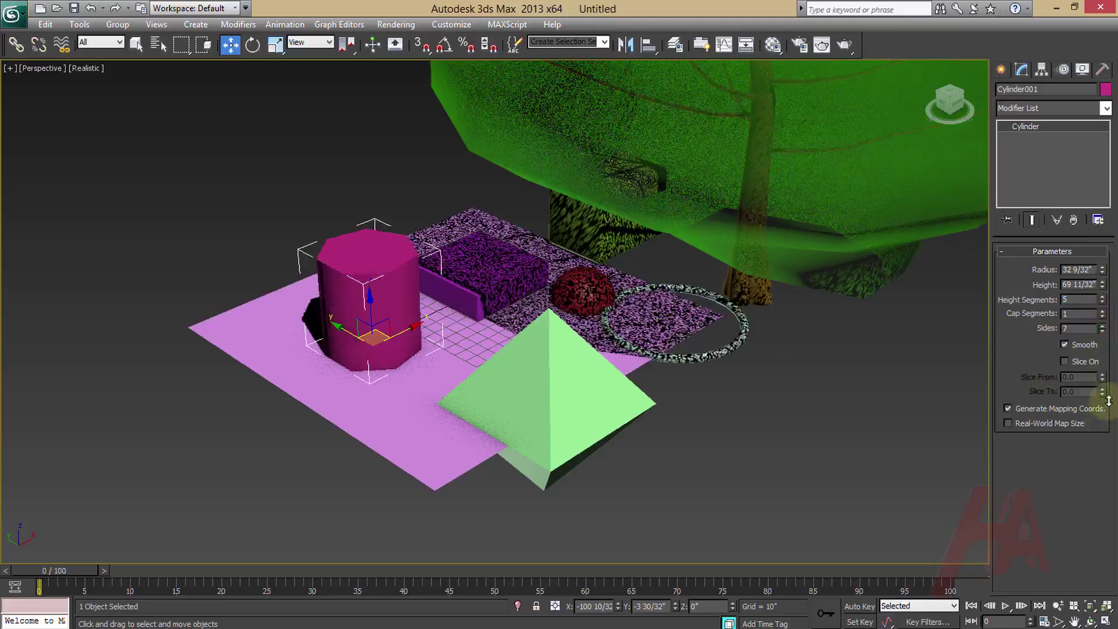
{"action": "left_click", "coordinate": [584, 389]}
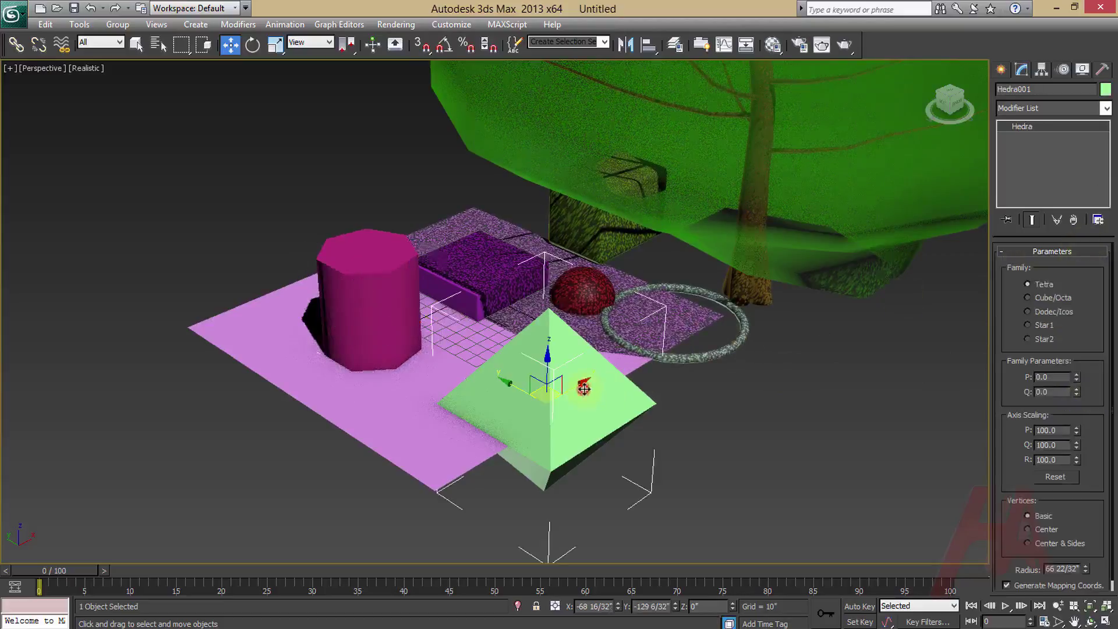
- Shrink the elm tree Foliage001 to a 54" tall bush
{"action": "left_click", "coordinate": [716, 298]}
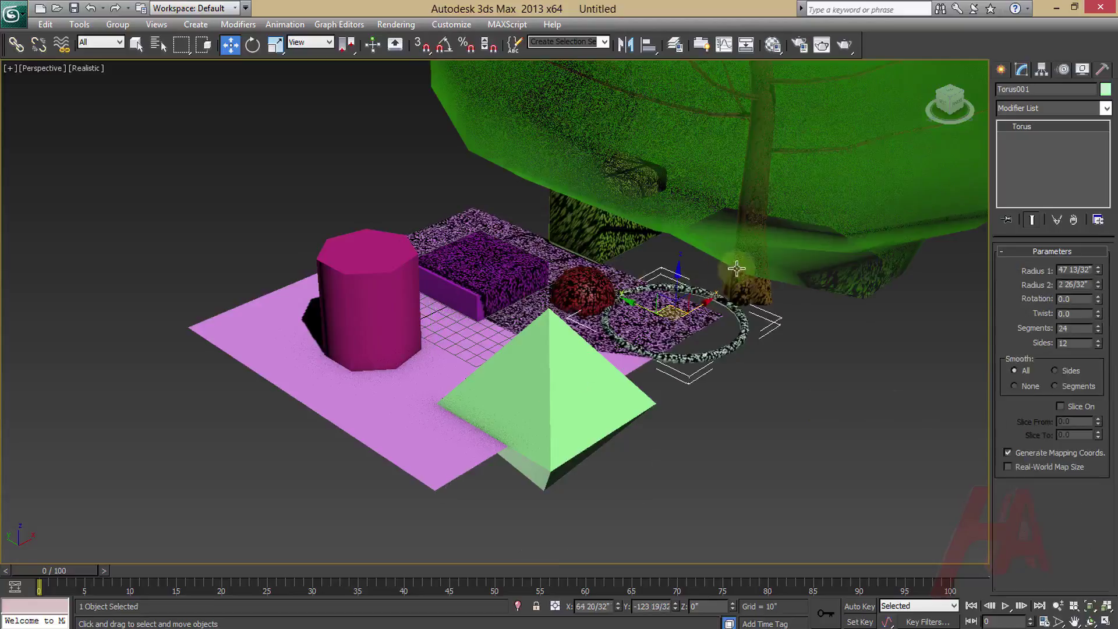
{"action": "middle_click_drag", "start_coordinate": [759, 192], "coordinate": [673, 348]}
{"action": "left_click", "coordinate": [693, 280]}
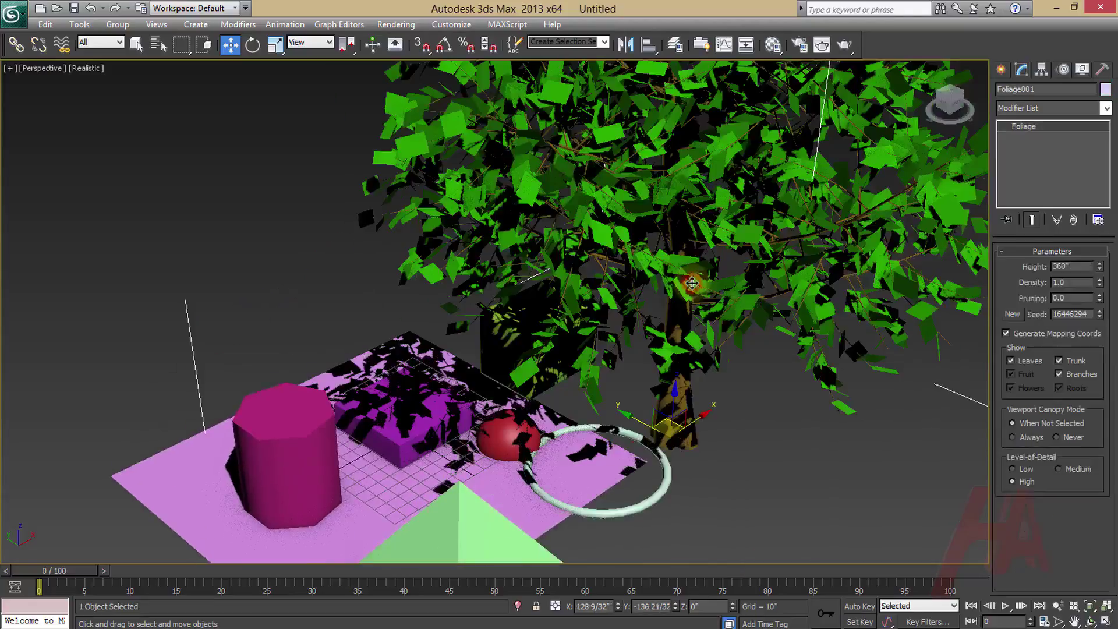
{"action": "left_click_drag", "start_coordinate": [1101, 268], "coordinate": [1102, 323]}
- Reshape Box001 into a taller block of about 75 by 73 by 55 inches
{"action": "middle_click_drag", "start_coordinate": [579, 300], "coordinate": [635, 215]}
{"action": "left_click", "coordinate": [478, 302]}
{"action": "left_click_drag", "start_coordinate": [1095, 283], "coordinate": [1098, 217]}
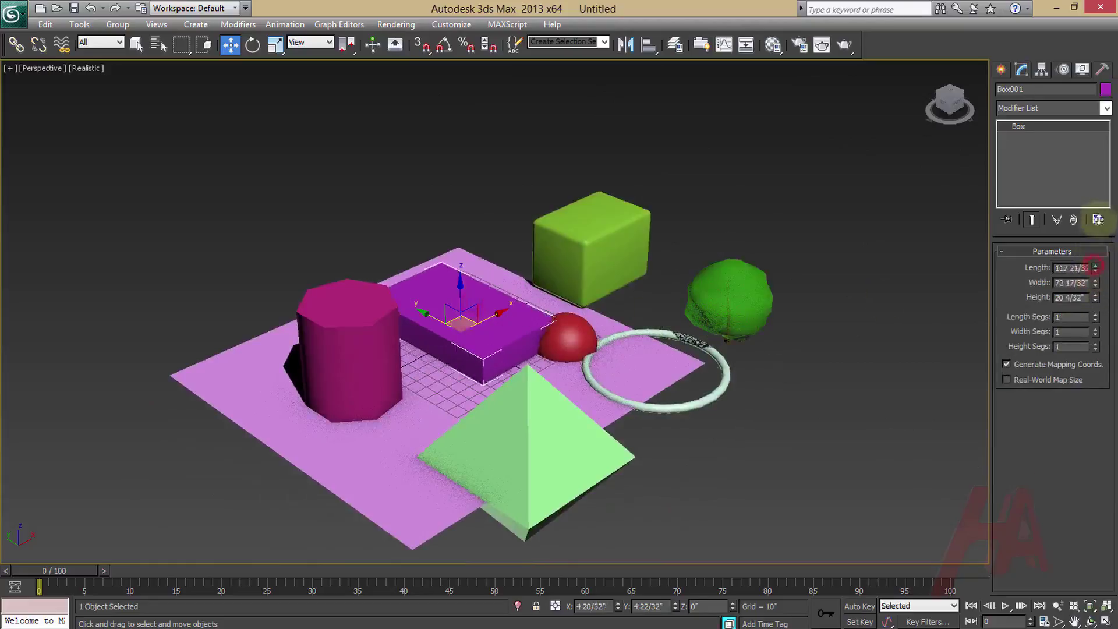
{"action": "mouse_move", "coordinate": [1097, 299]}
{"action": "left_mouse_down"}
{"action": "mouse_move", "coordinate": [1083, 133]}
{"action": "mouse_move", "coordinate": [1083, 189]}
{"action": "mouse_move", "coordinate": [1081, 174]}
{"action": "left_mouse_up"}
{"action": "left_click", "coordinate": [1002, 72]}
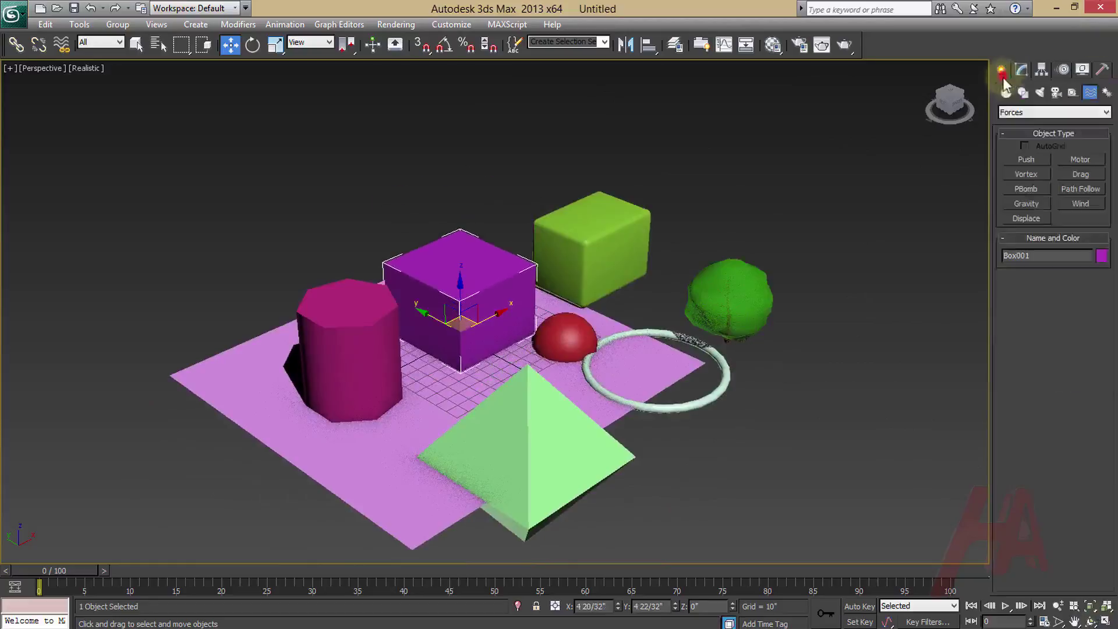
{"action": "left_click", "coordinate": [1023, 71]}
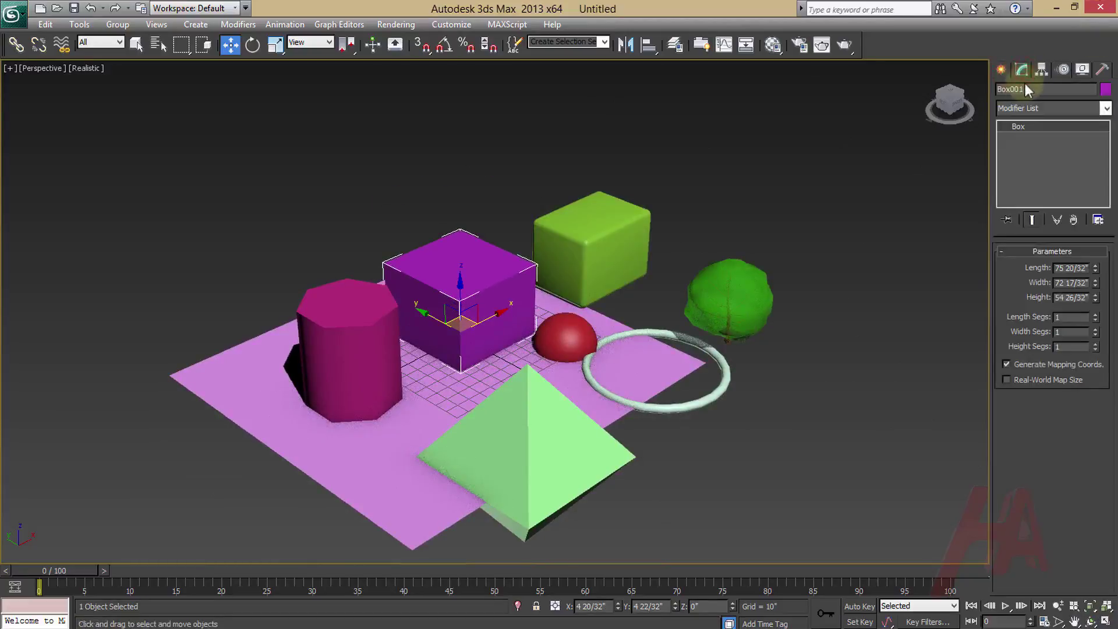
{"action": "left_click", "coordinate": [1106, 108]}
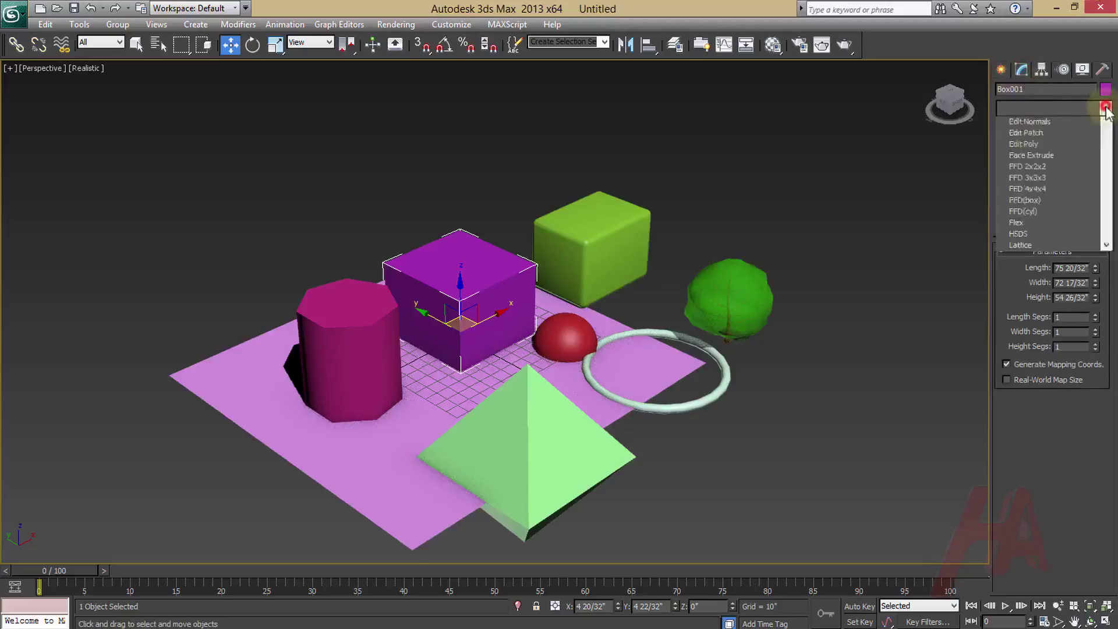
{"action": "mouse_move", "coordinate": [1106, 139]}
{"action": "left_mouse_down"}
{"action": "mouse_move", "coordinate": [1109, 425]}
{"action": "mouse_move", "coordinate": [1106, 139]}
{"action": "left_mouse_up"}
- Close the Modifier List and test-rotate Box001 about its vertical axis, returning to Select and Move
{"action": "left_click", "coordinate": [1041, 70]}
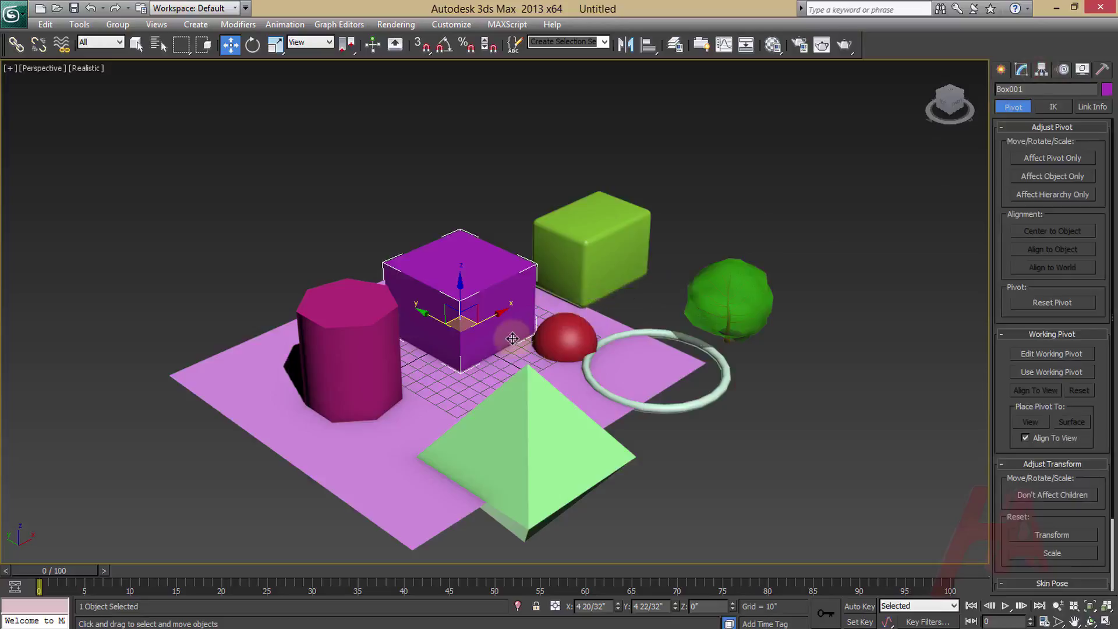
{"action": "middle_click_drag", "start_coordinate": [511, 339], "coordinate": [333, 331]}
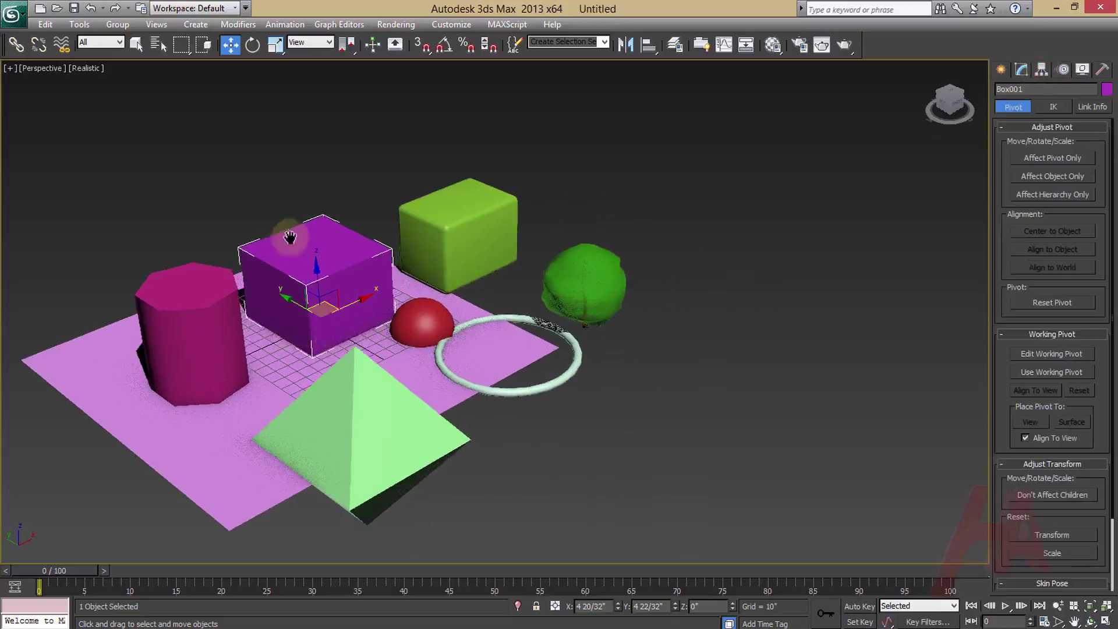
{"action": "middle_click_drag", "start_coordinate": [289, 237], "coordinate": [307, 248]}
{"action": "left_click", "coordinate": [254, 52]}
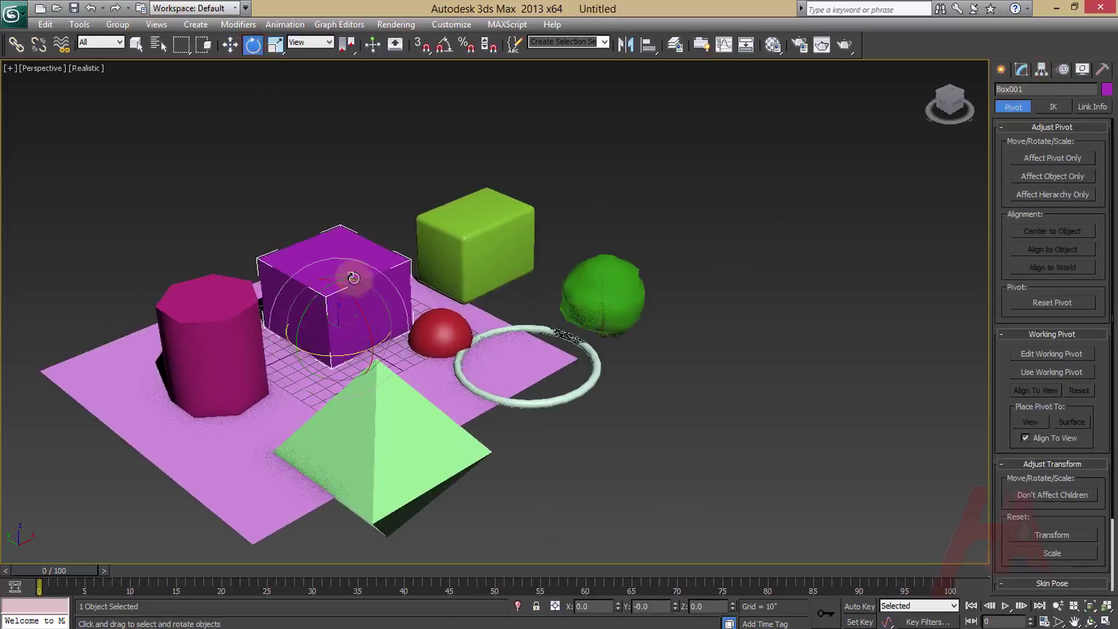
{"action": "mouse_move", "coordinate": [372, 308]}
{"action": "middle_mouse_down"}
{"action": "mouse_move", "coordinate": [534, 291]}
{"action": "mouse_move", "coordinate": [520, 326]}
{"action": "middle_mouse_up"}
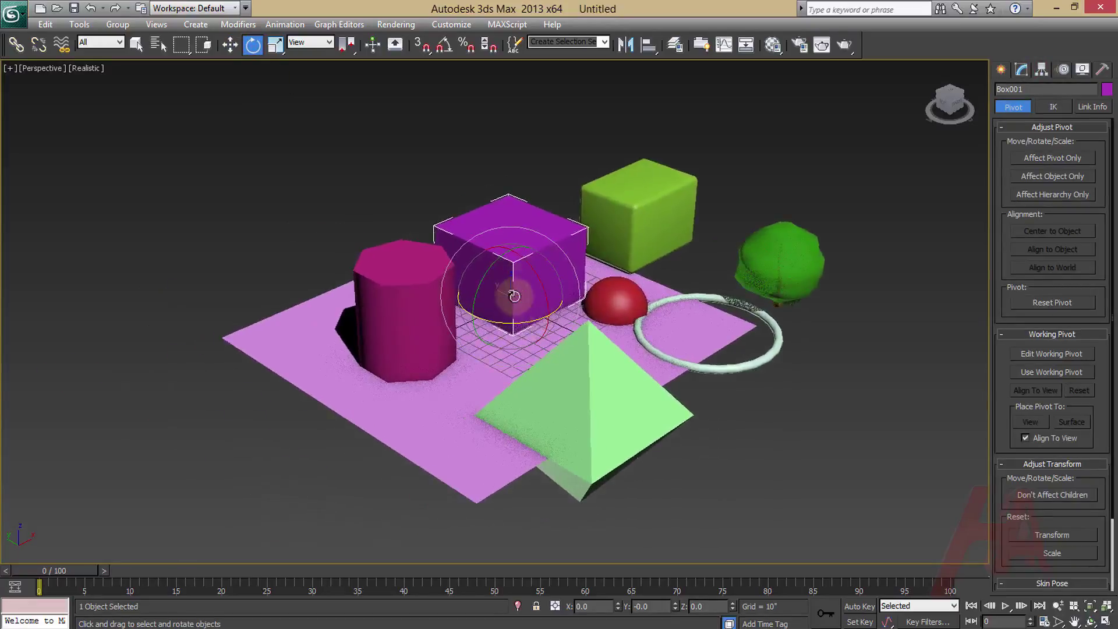
{"action": "mouse_move", "coordinate": [526, 323]}
{"action": "left_mouse_down"}
{"action": "mouse_move", "coordinate": [393, 338]}
{"action": "mouse_move", "coordinate": [524, 315]}
{"action": "mouse_move", "coordinate": [508, 329]}
{"action": "left_mouse_up"}
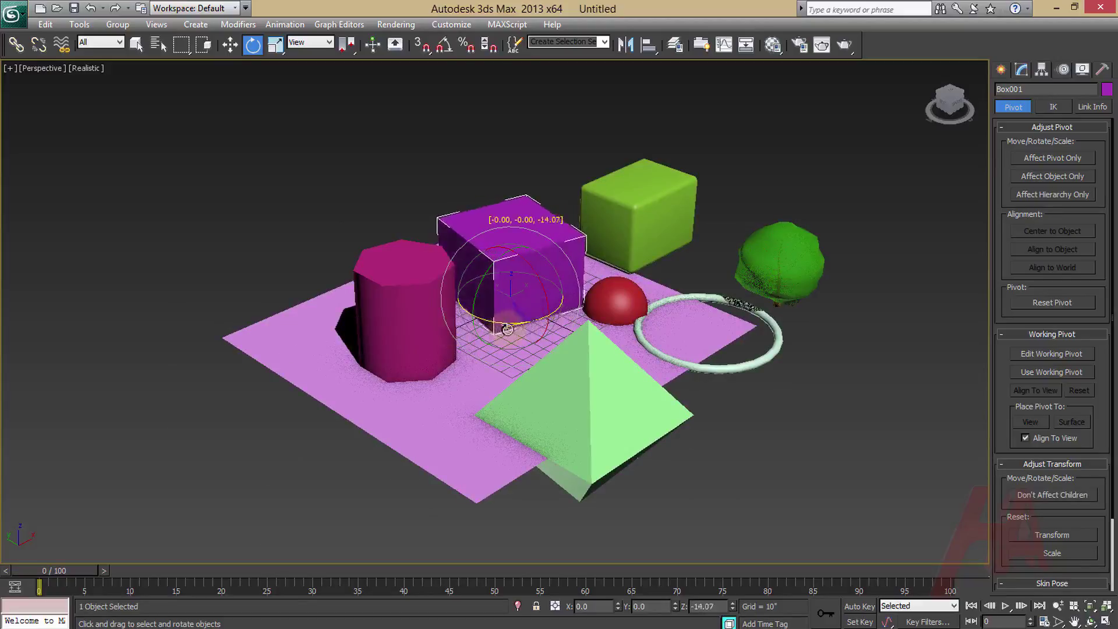
{"action": "left_click", "coordinate": [230, 45]}
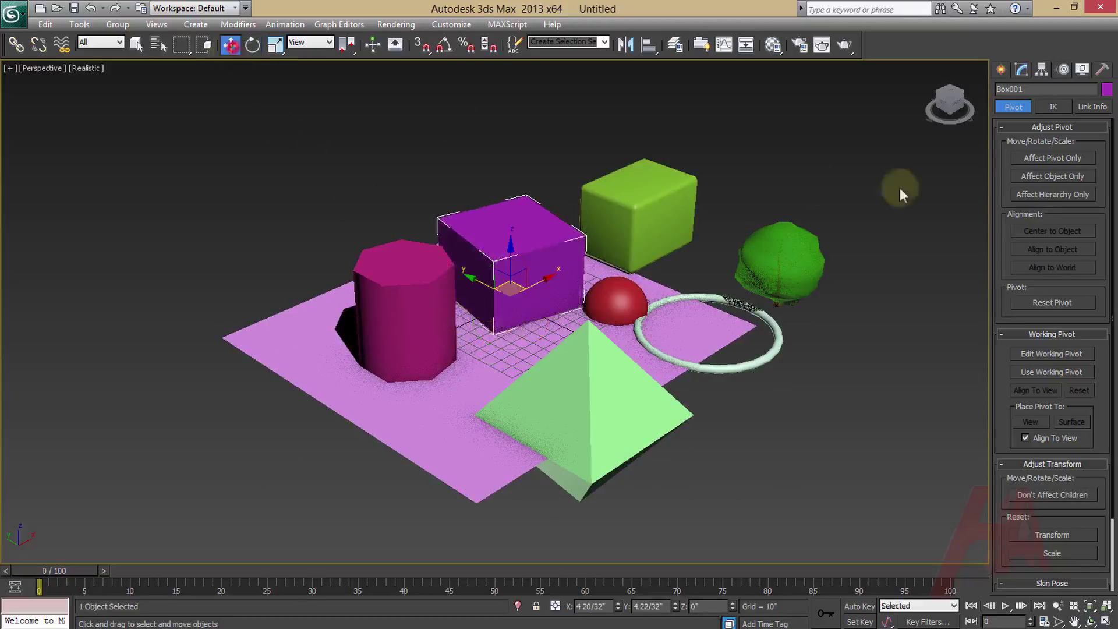
- Move Box001's pivot onto the floor at the lower left using Affect Pivot Only
{"action": "left_click", "coordinate": [1052, 158]}
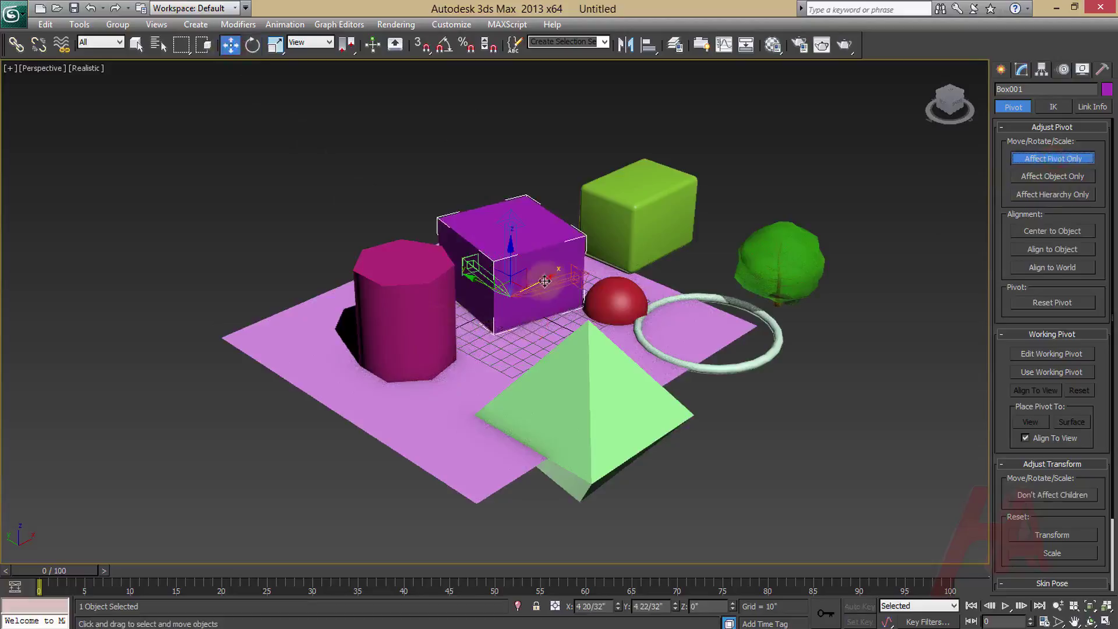
{"action": "left_click_drag", "start_coordinate": [546, 280], "coordinate": [248, 398]}
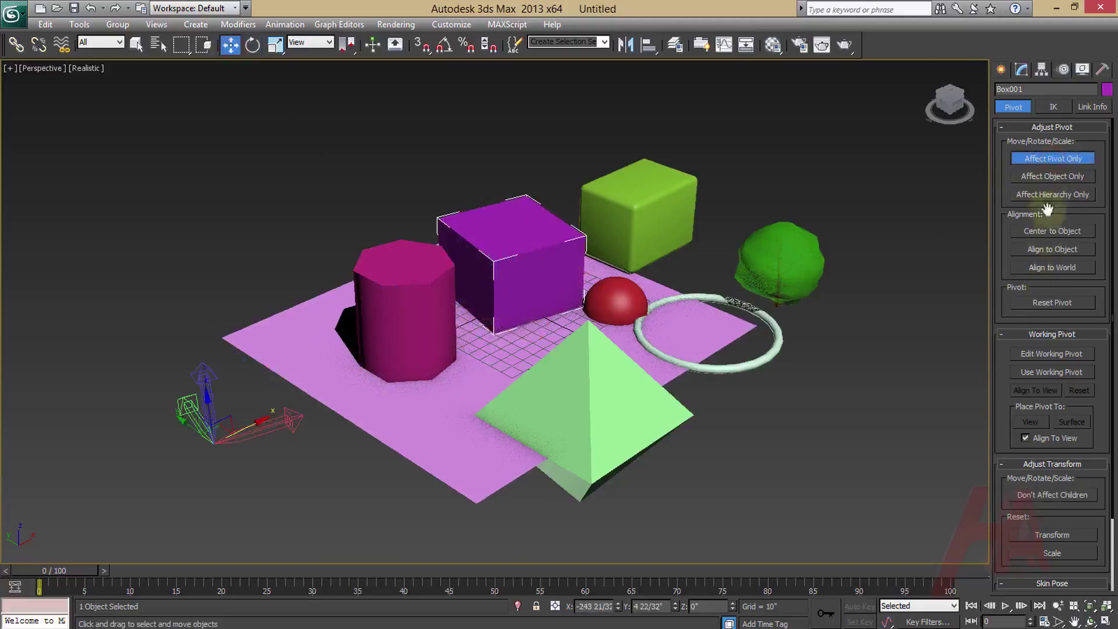
{"action": "left_click", "coordinate": [1047, 157]}
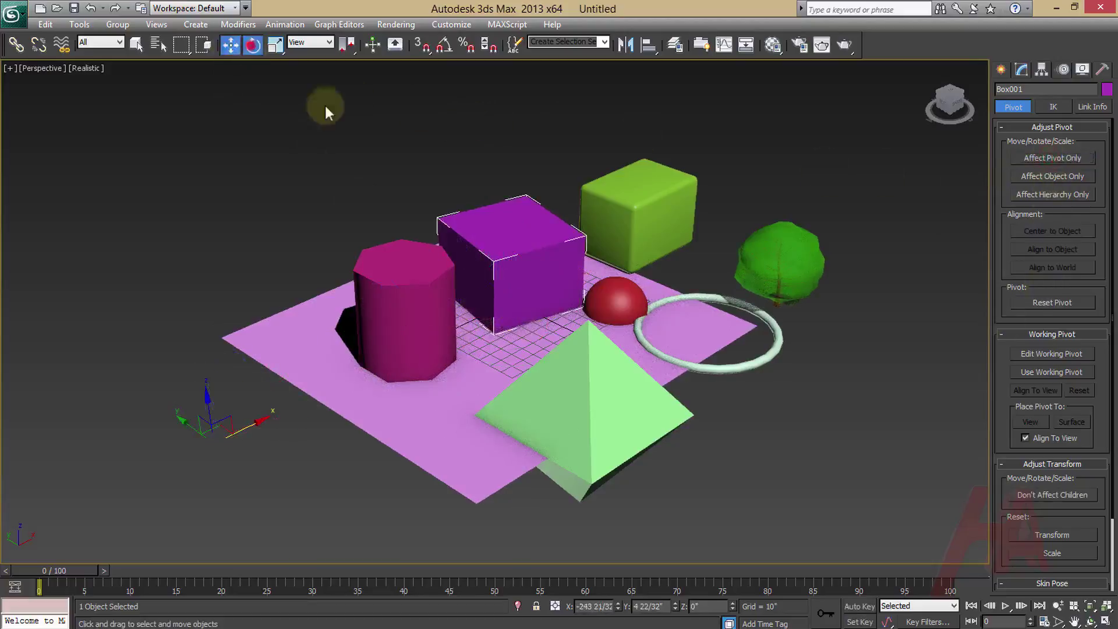
- Swing Box001 far left around its new pivot, then select the pink cylinder
{"action": "left_click", "coordinate": [253, 45]}
{"action": "scroll", "coordinate": [554, 270], "scroll_direction": "down", "scroll_amount": 2}
{"action": "scroll", "coordinate": [403, 416], "scroll_direction": "down", "scroll_amount": 2}
{"action": "mouse_move", "coordinate": [351, 386]}
{"action": "left_mouse_down"}
{"action": "mouse_move", "coordinate": [828, 227]}
{"action": "mouse_move", "coordinate": [316, 309]}
{"action": "mouse_move", "coordinate": [377, 180]}
{"action": "left_mouse_up"}
{"action": "middle_click_drag", "start_coordinate": [377, 179], "coordinate": [345, 185]}
{"action": "key", "text": "w"}
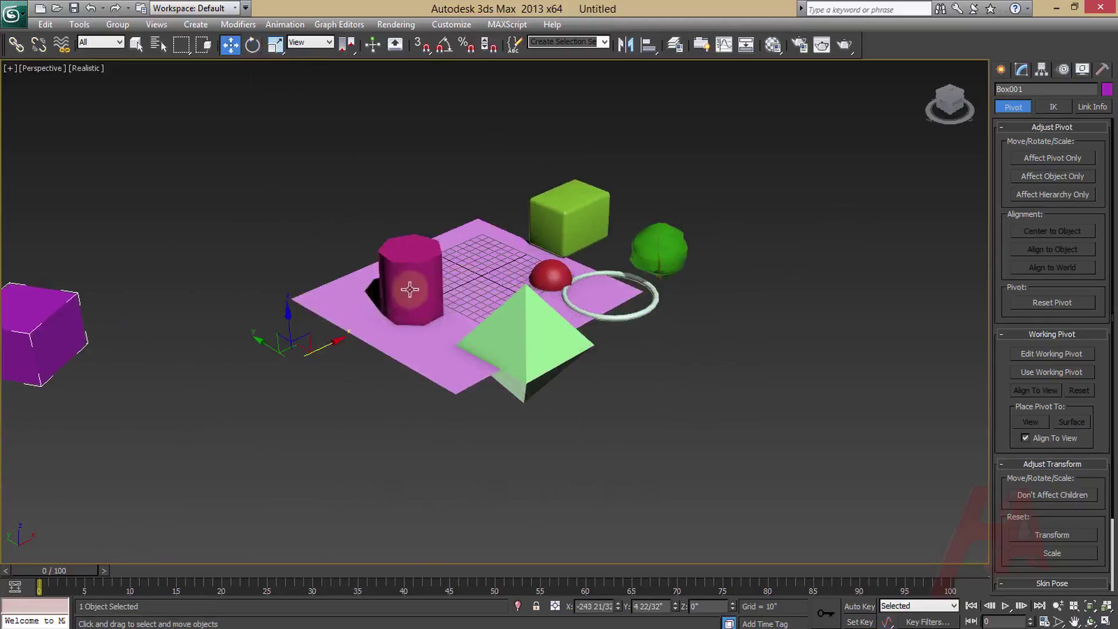
{"action": "left_click", "coordinate": [410, 289]}
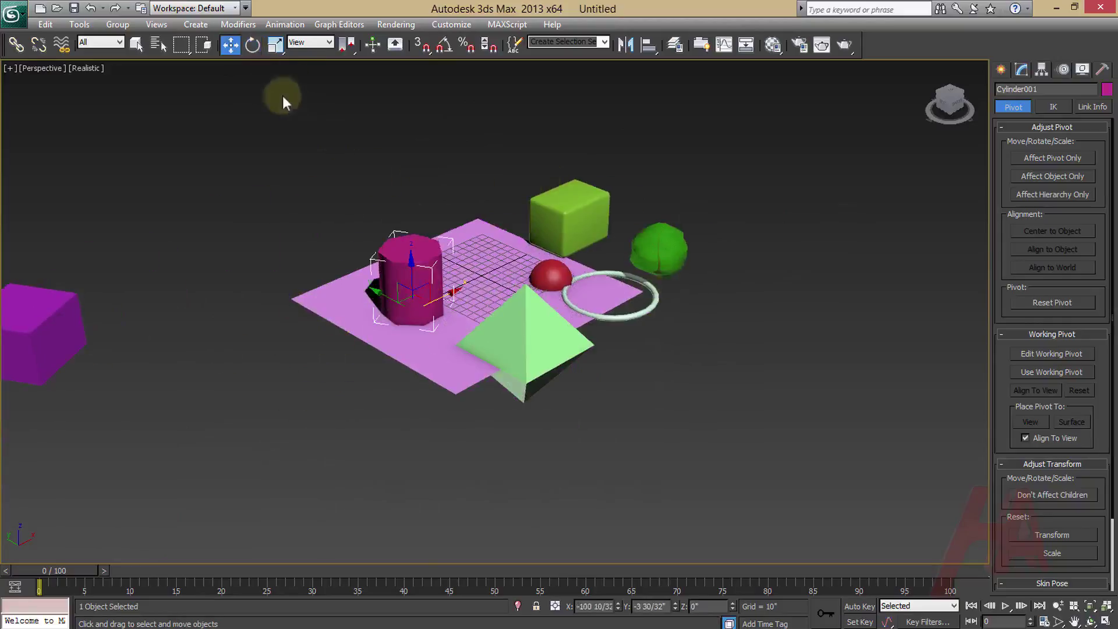
- Rotate the pink cylinder, move its pivot out left, and swing the cylinder around it
{"action": "left_click", "coordinate": [252, 45]}
{"action": "mouse_move", "coordinate": [421, 339]}
{"action": "left_mouse_down"}
{"action": "mouse_move", "coordinate": [677, 262]}
{"action": "mouse_move", "coordinate": [762, 272]}
{"action": "mouse_move", "coordinate": [900, 235]}
{"action": "left_mouse_up"}
{"action": "left_click", "coordinate": [1047, 160]}
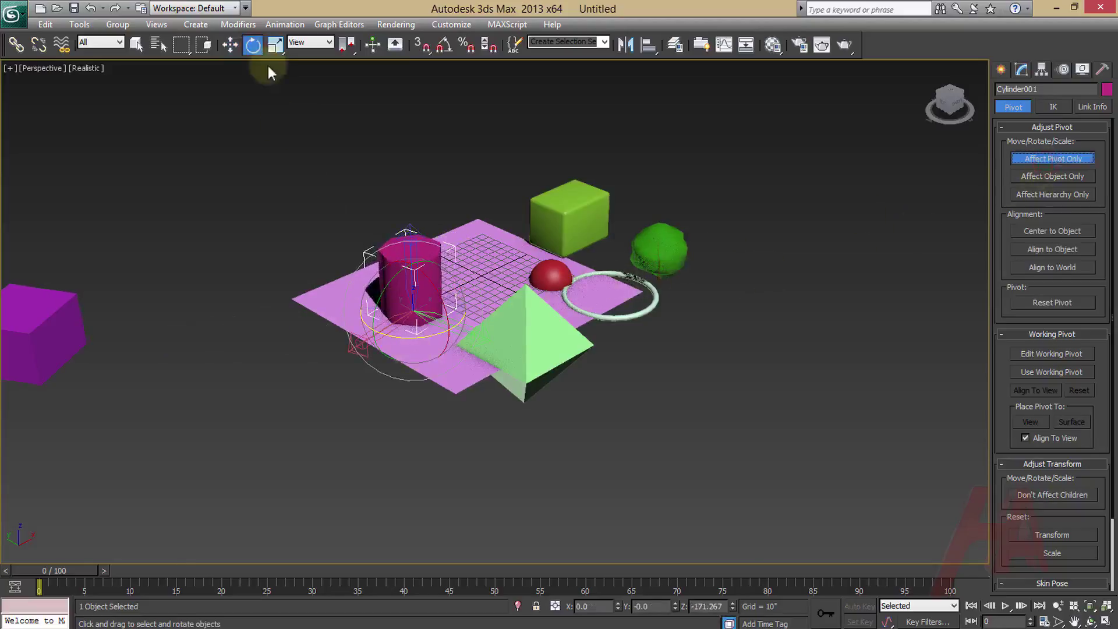
{"action": "left_click", "coordinate": [231, 45]}
{"action": "left_click_drag", "start_coordinate": [442, 294], "coordinate": [398, 317]}
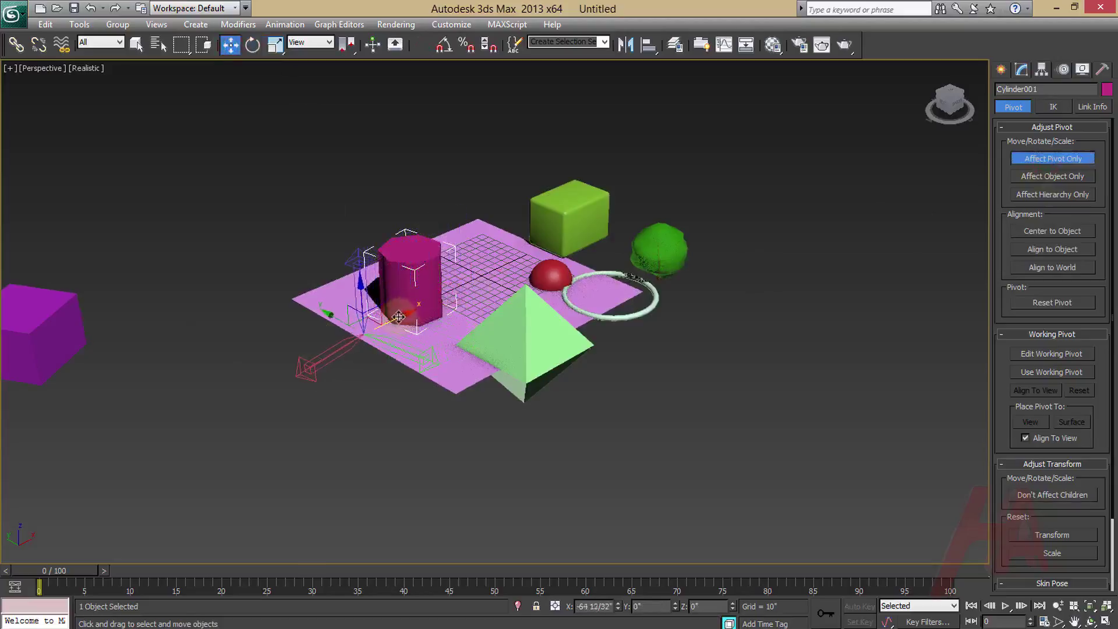
{"action": "left_click", "coordinate": [1047, 159]}
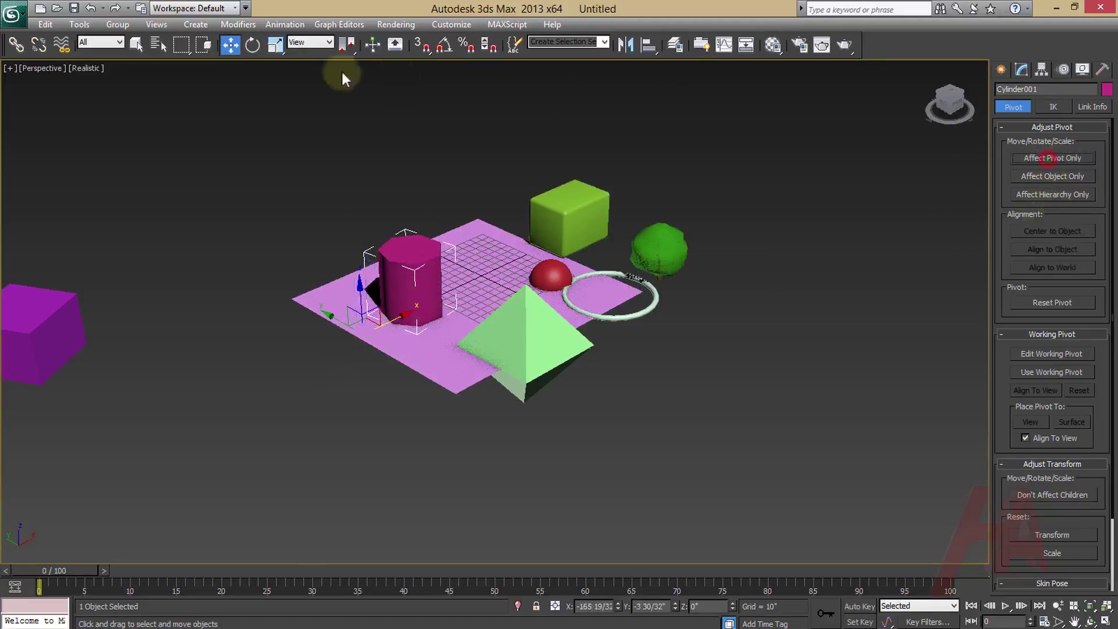
{"action": "left_click", "coordinate": [252, 46]}
{"action": "mouse_move", "coordinate": [380, 366]}
{"action": "left_mouse_down"}
{"action": "mouse_move", "coordinate": [877, 267]}
{"action": "mouse_move", "coordinate": [872, 248]}
{"action": "left_mouse_up"}
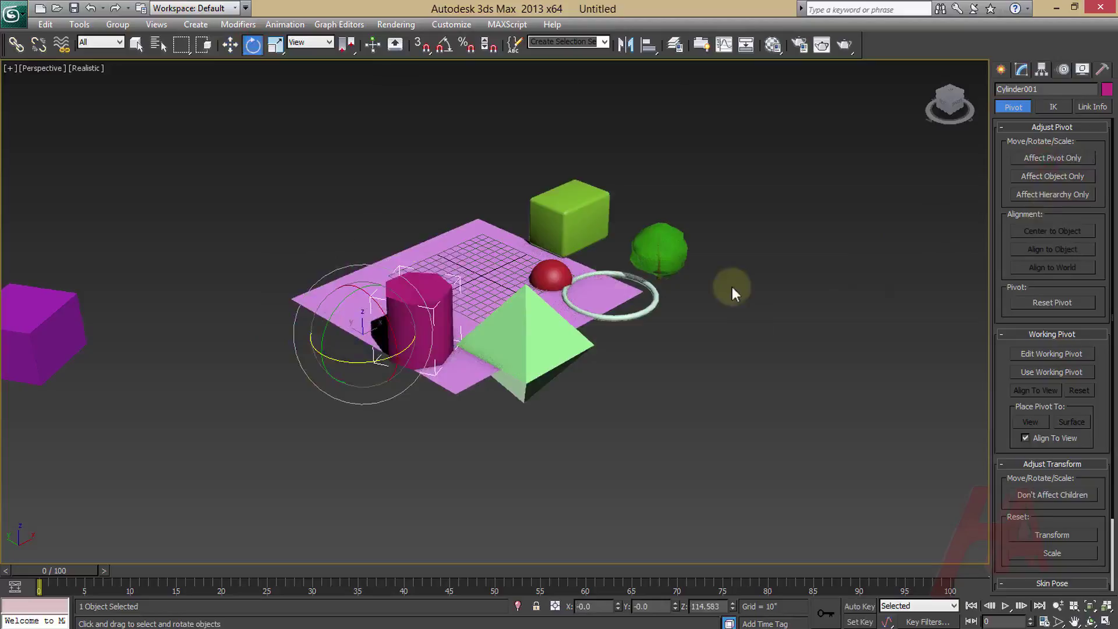
- Look at the Motion panel, then bring up the Display panel's Hide and Freeze options
{"action": "left_click", "coordinate": [1062, 69]}
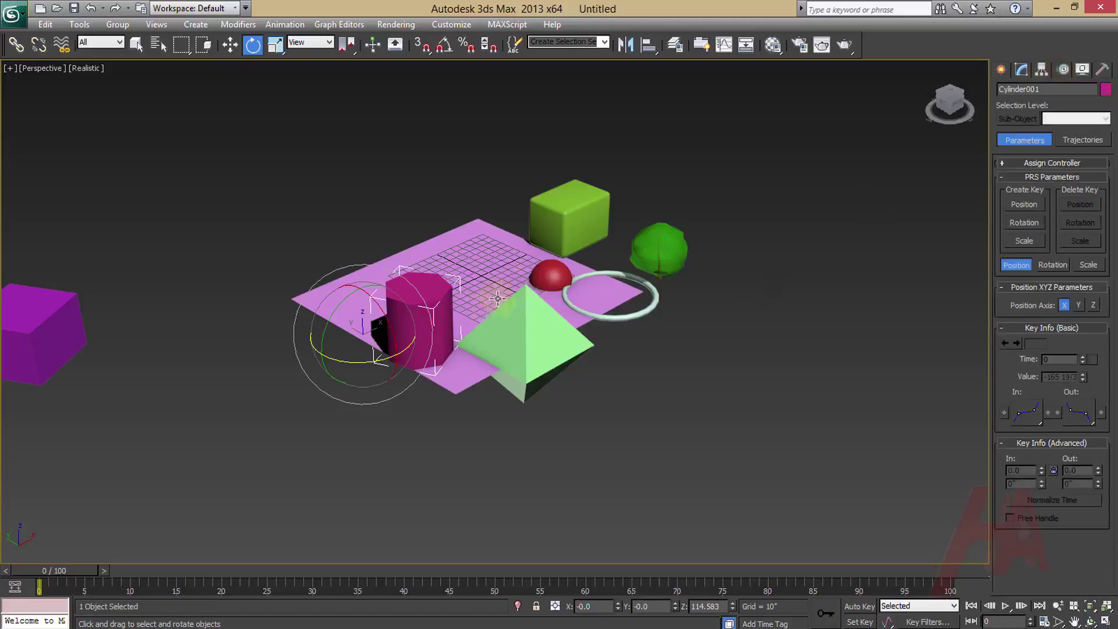
{"action": "middle_click_drag", "start_coordinate": [767, 274], "coordinate": [749, 301]}
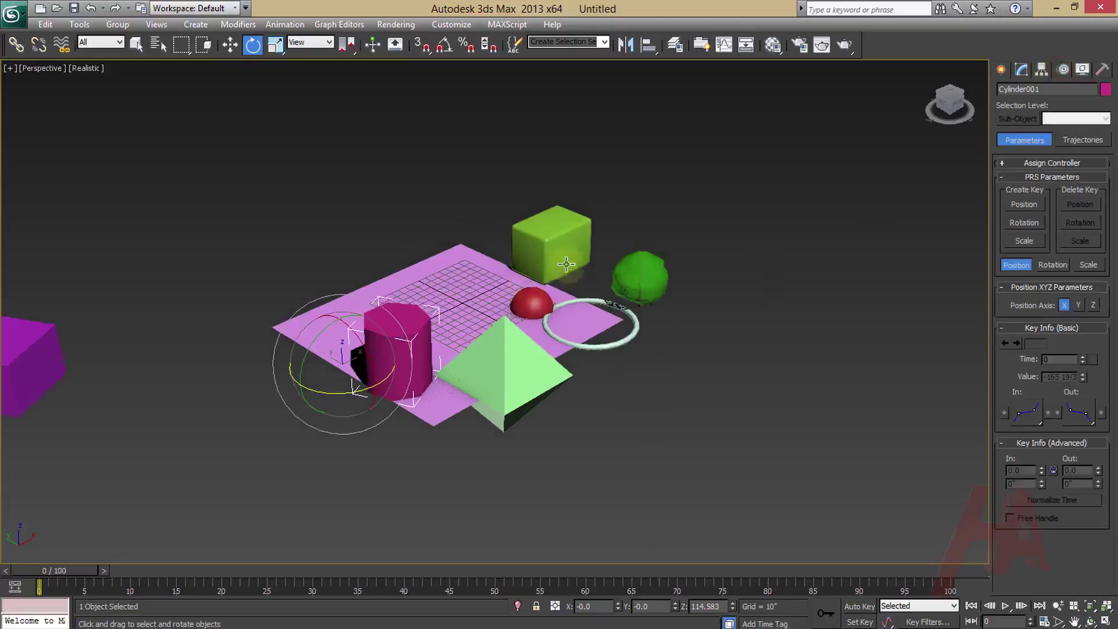
{"action": "left_click", "coordinate": [1082, 69]}
{"action": "middle_click_drag", "start_coordinate": [511, 328], "coordinate": [600, 317]}
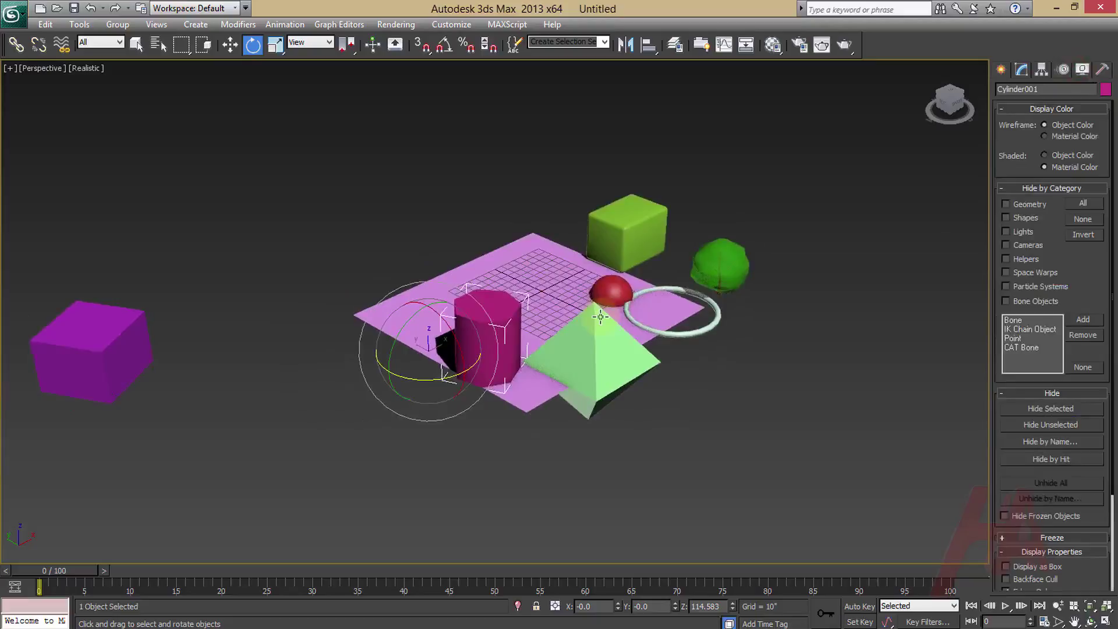
{"action": "left_click", "coordinate": [230, 45]}
{"action": "left_click", "coordinate": [640, 254]}
{"action": "middle_click_drag", "start_coordinate": [640, 255], "coordinate": [567, 293]}
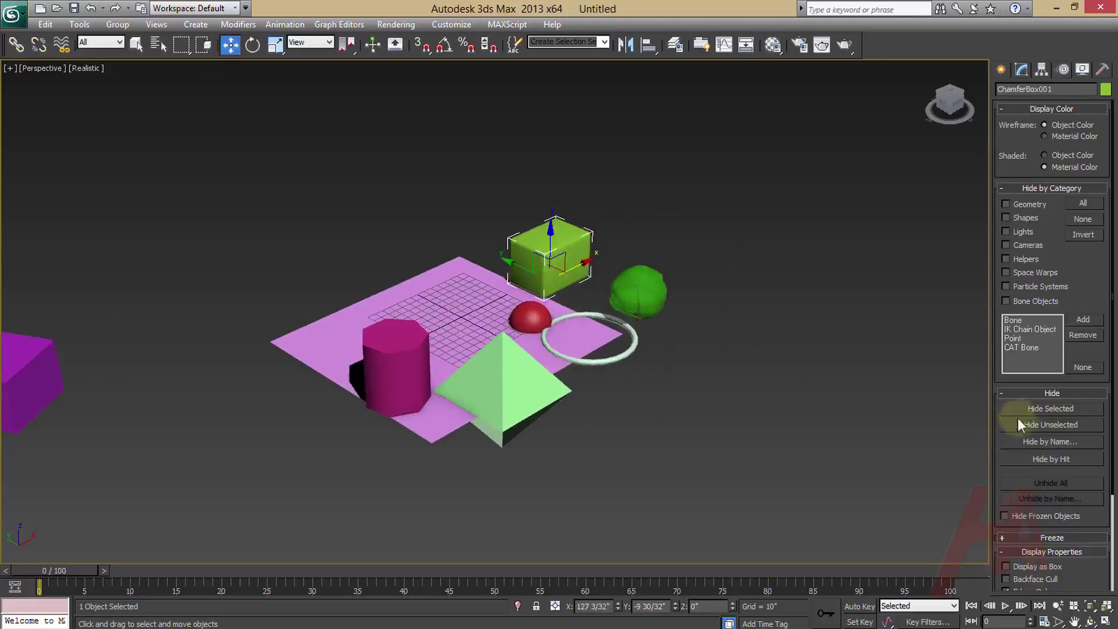
{"action": "left_click", "coordinate": [1047, 410]}
{"action": "middle_click_drag", "start_coordinate": [582, 397], "coordinate": [686, 397]}
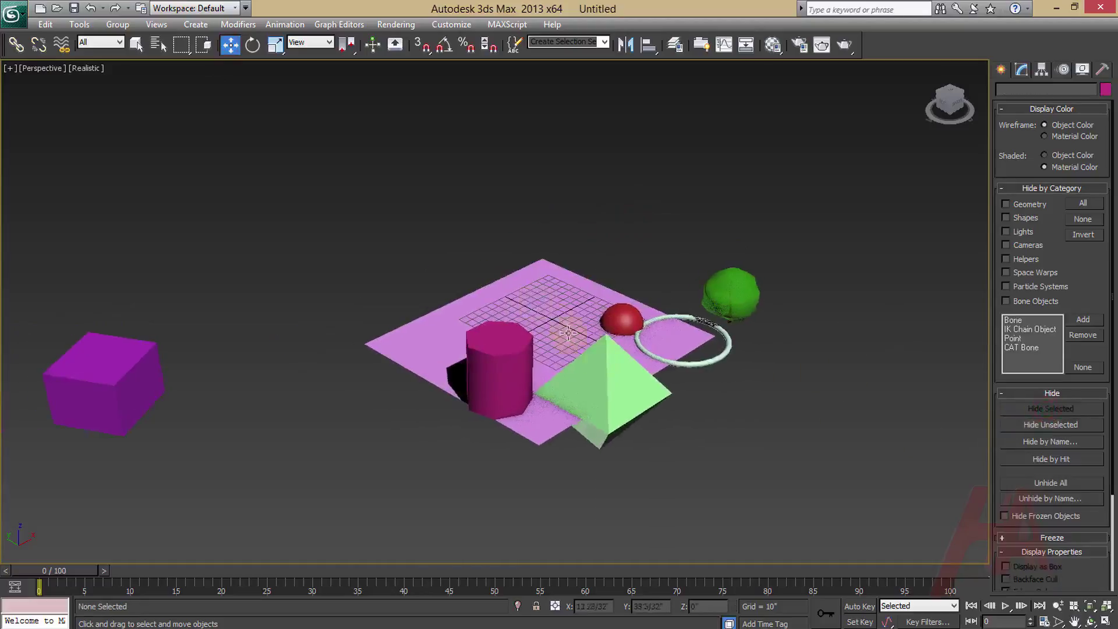
{"action": "scroll", "coordinate": [509, 321], "scroll_direction": "up", "scroll_amount": 3}
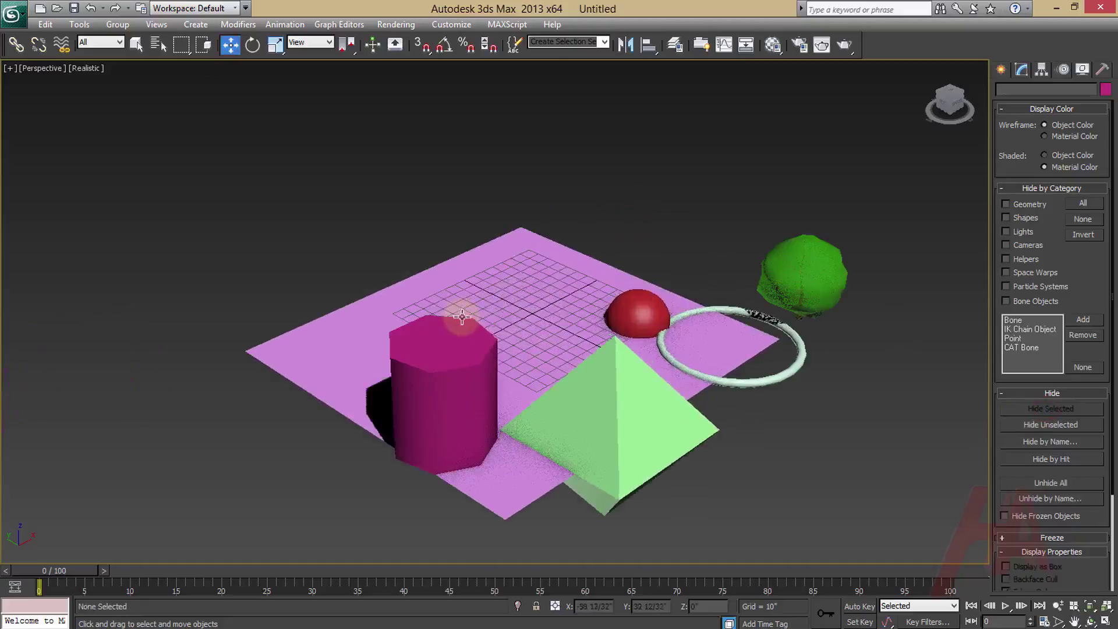
{"action": "middle_click_drag", "start_coordinate": [522, 324], "coordinate": [505, 275]}
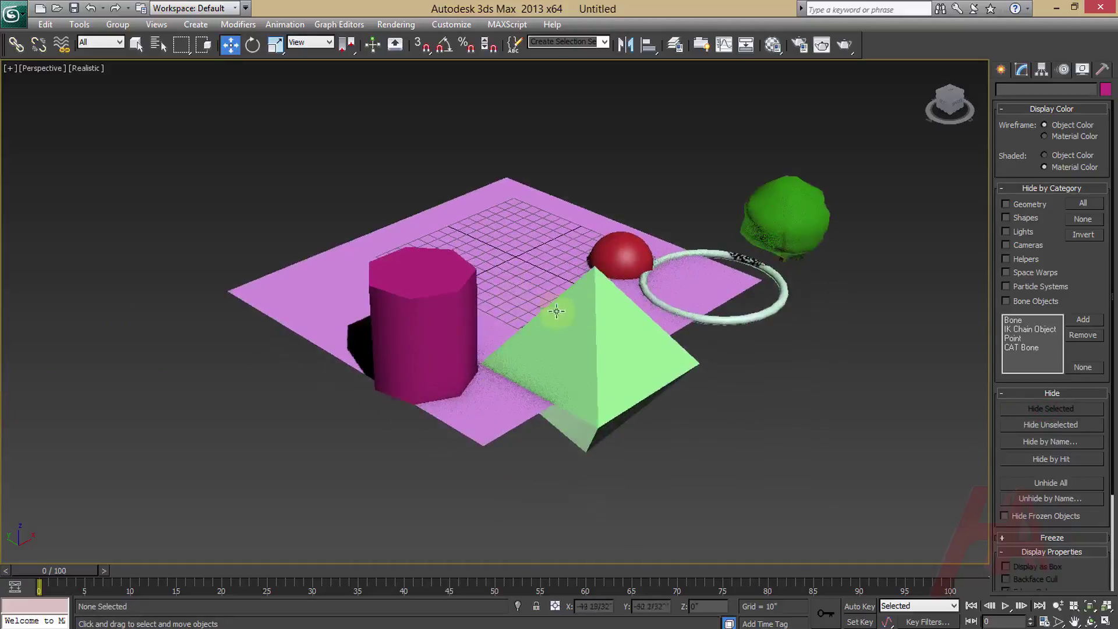
{"action": "left_click", "coordinate": [439, 328]}
{"action": "middle_click_drag", "start_coordinate": [425, 317], "coordinate": [342, 361]}
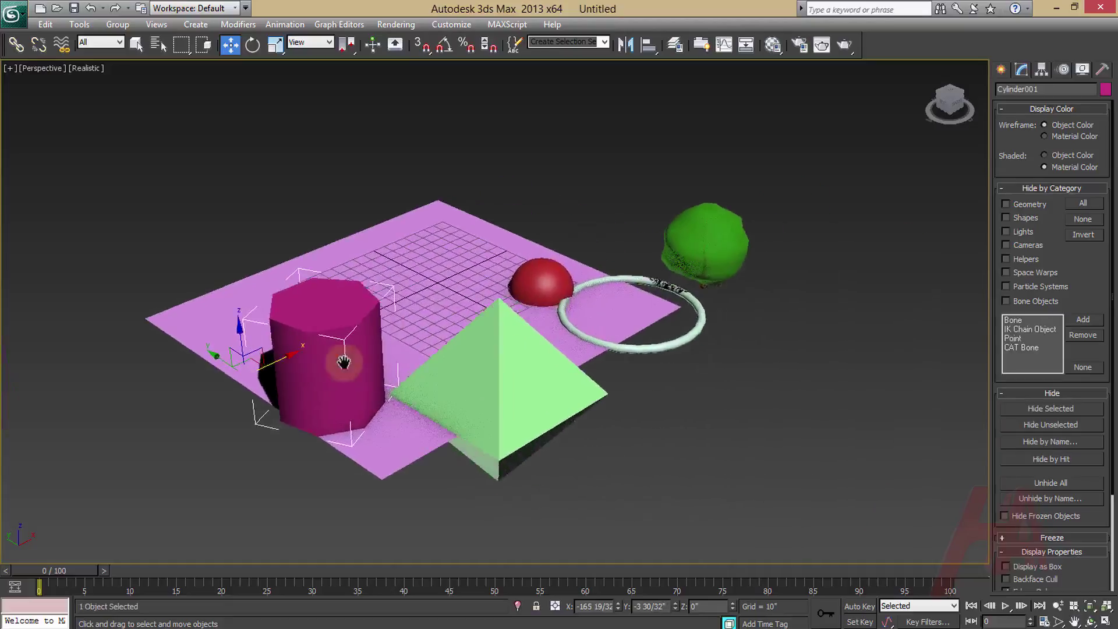
{"action": "left_click", "coordinate": [1043, 408]}
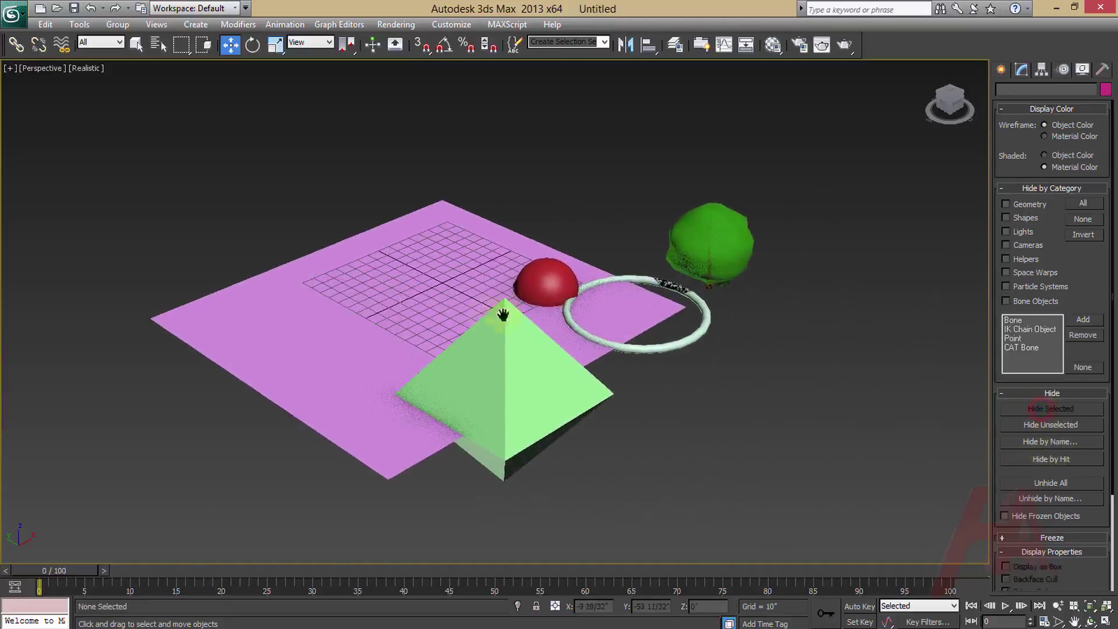
{"action": "scroll", "coordinate": [492, 315], "scroll_direction": "down", "scroll_amount": 3}
{"action": "scroll", "coordinate": [582, 280], "scroll_direction": "down", "scroll_amount": 4}
{"action": "left_click", "coordinate": [728, 396]}
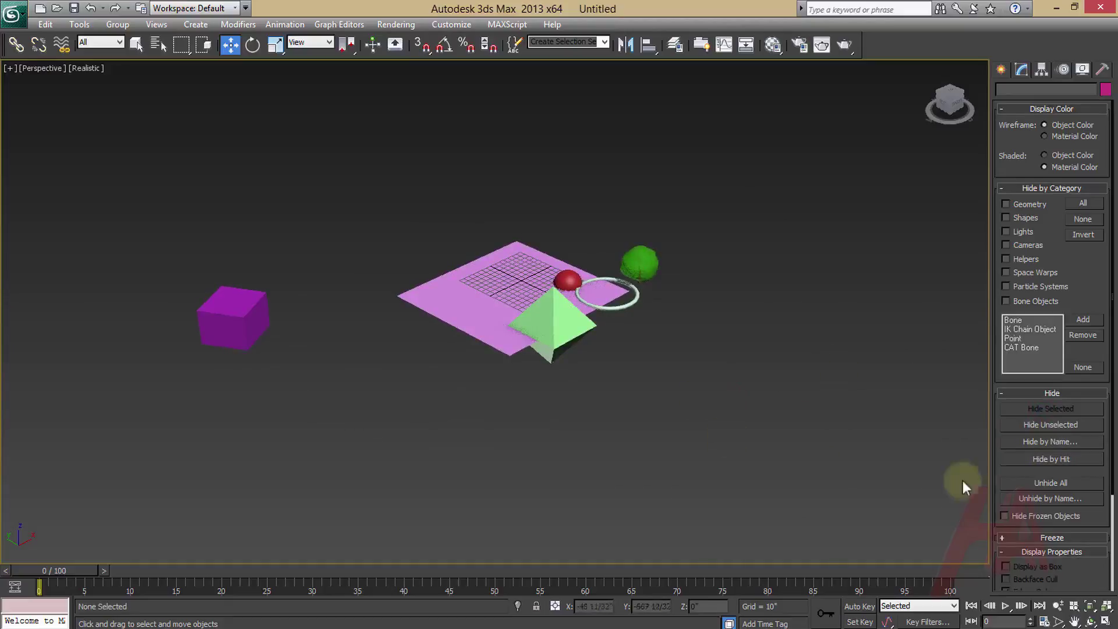
{"action": "left_click", "coordinate": [1051, 483]}
{"action": "middle_click_drag", "start_coordinate": [567, 247], "coordinate": [539, 291]}
{"action": "scroll", "coordinate": [554, 271], "scroll_direction": "up", "scroll_amount": 2}
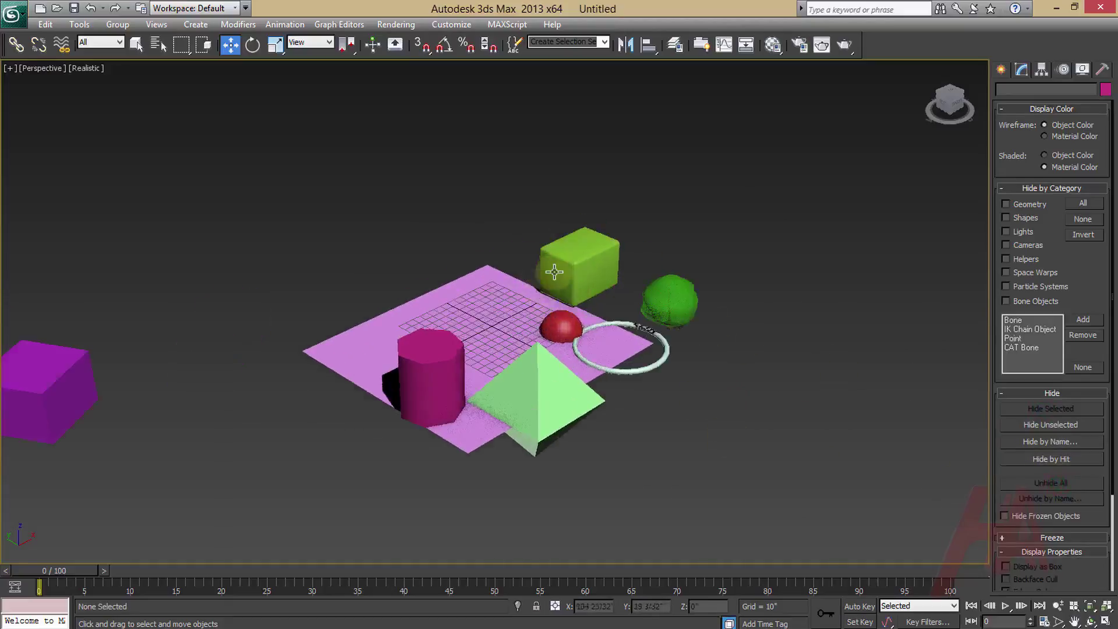
- Open the Asset Browser from the Utilities panel
{"action": "left_click", "coordinate": [1102, 69]}
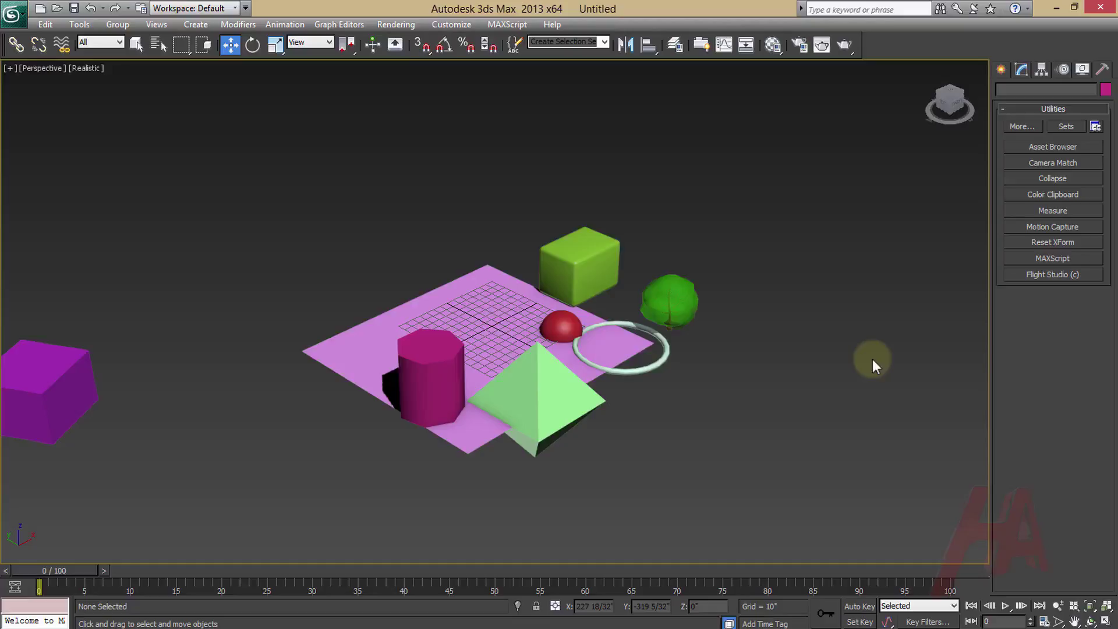
{"action": "left_click", "coordinate": [1040, 146]}
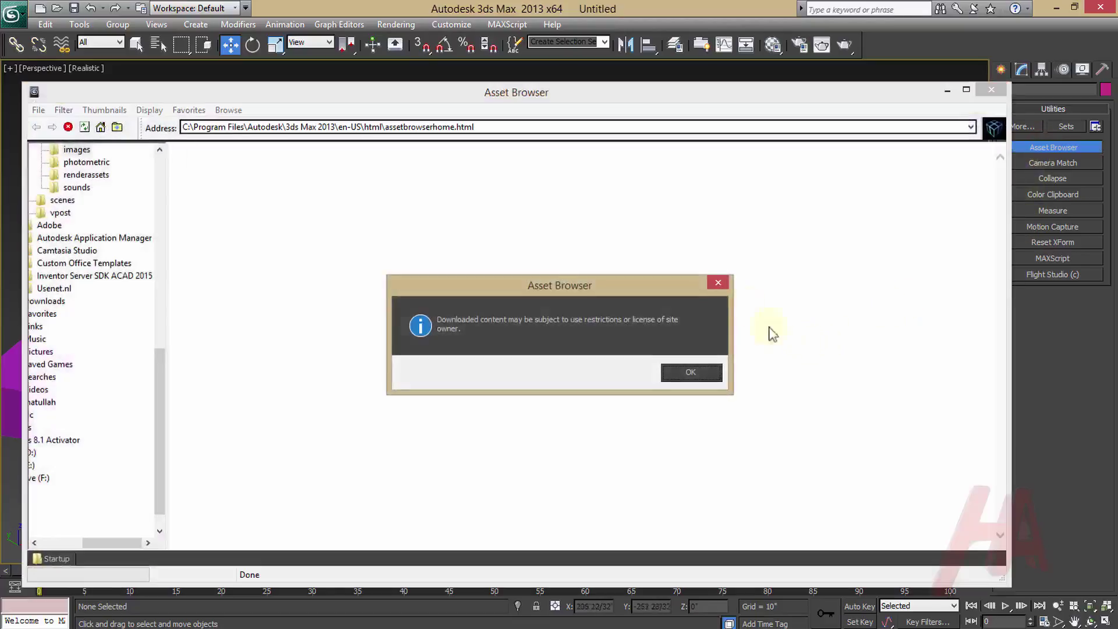
- Dismiss the content notice, close the Asset Browser, and show the Space Warp Forces list
{"action": "left_click", "coordinate": [718, 283]}
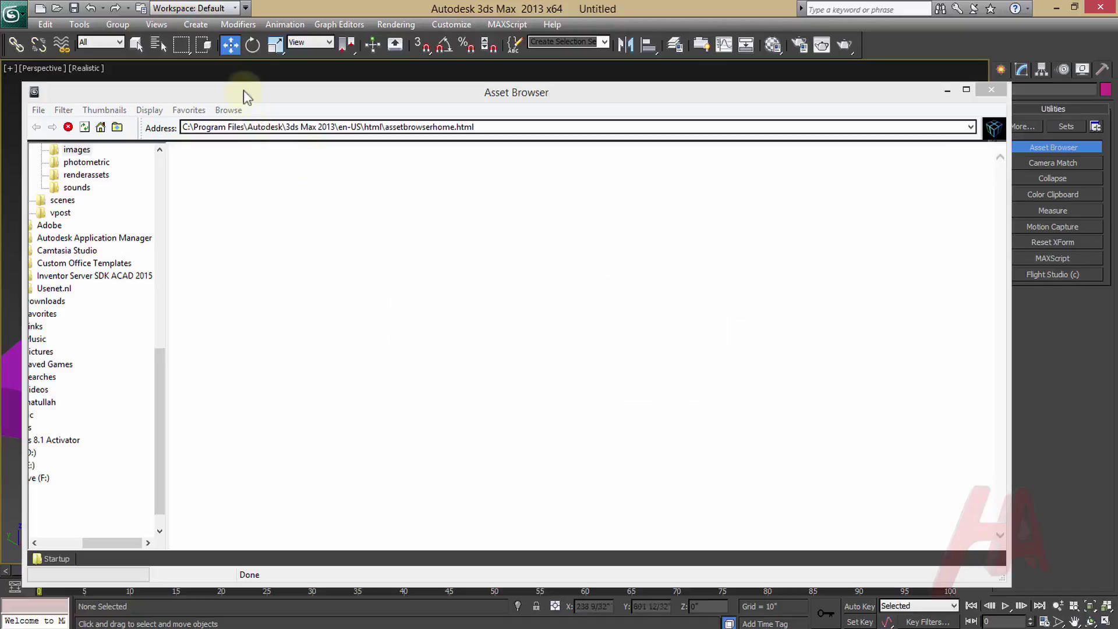
{"action": "left_click_drag", "start_coordinate": [243, 92], "coordinate": [384, 77]}
{"action": "left_click", "coordinate": [296, 351]}
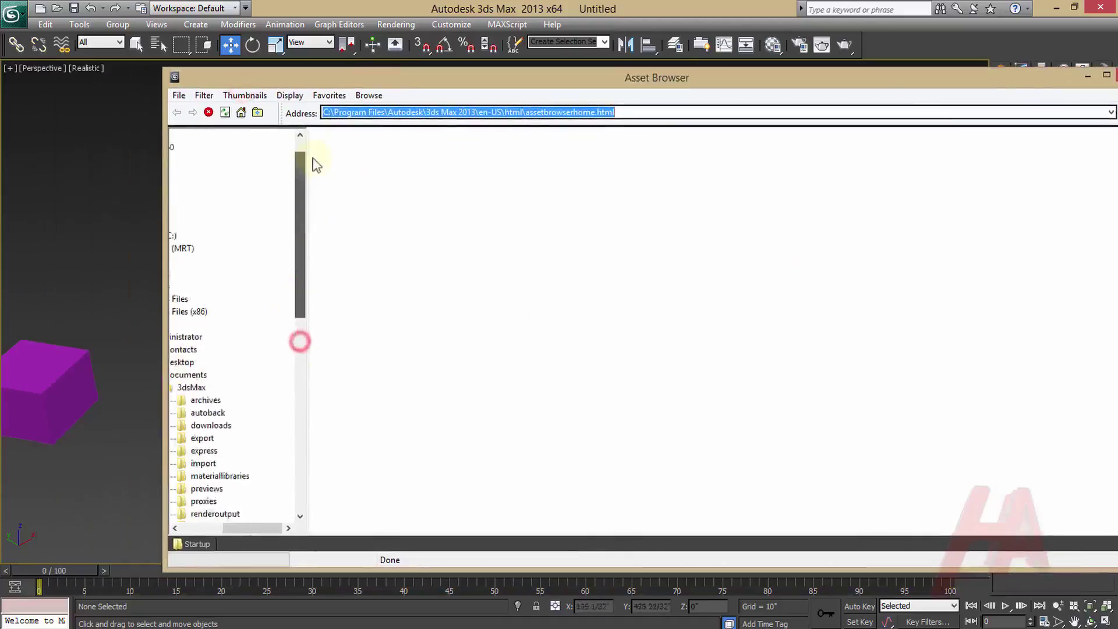
{"action": "left_click_drag", "start_coordinate": [257, 528], "coordinate": [225, 527]}
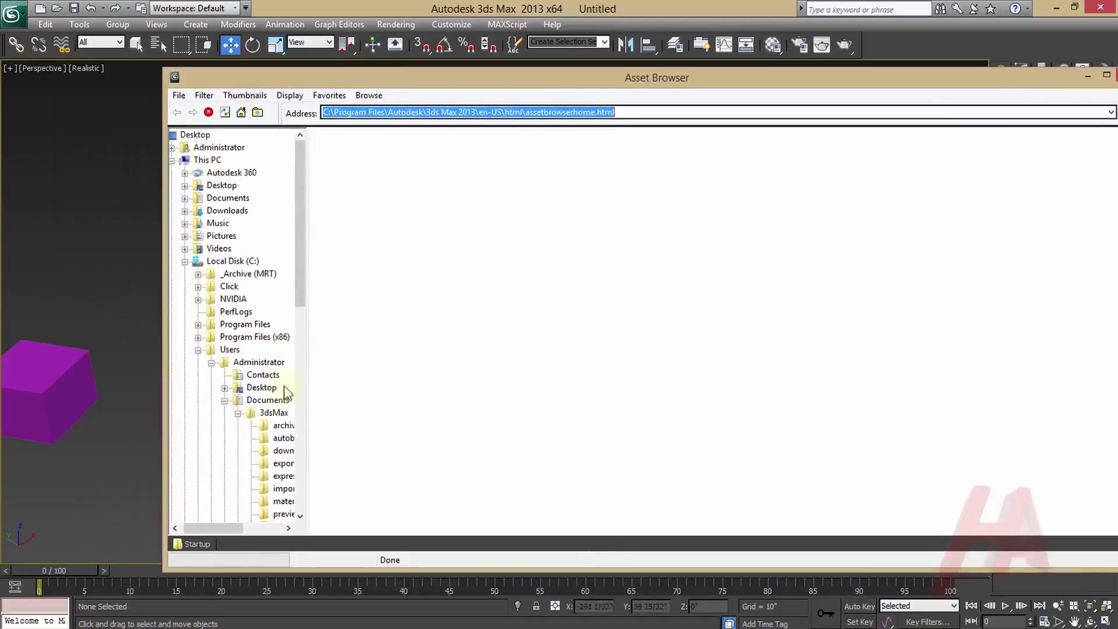
{"action": "left_click_drag", "start_coordinate": [796, 75], "coordinate": [736, 75]}
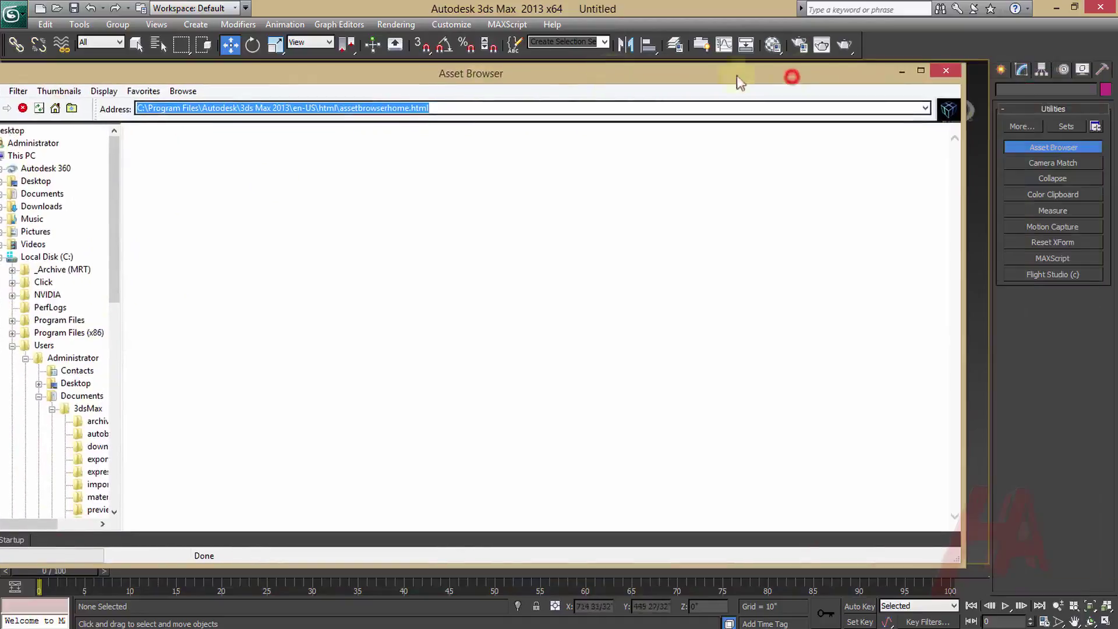
{"action": "left_click", "coordinate": [791, 76]}
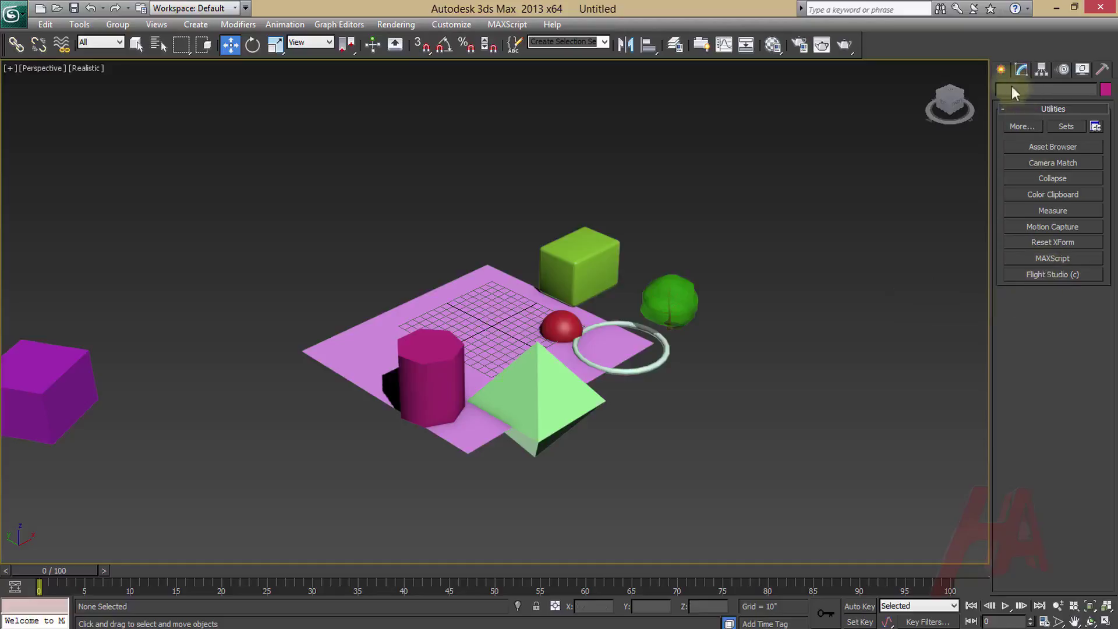
{"action": "left_click", "coordinate": [1002, 71]}
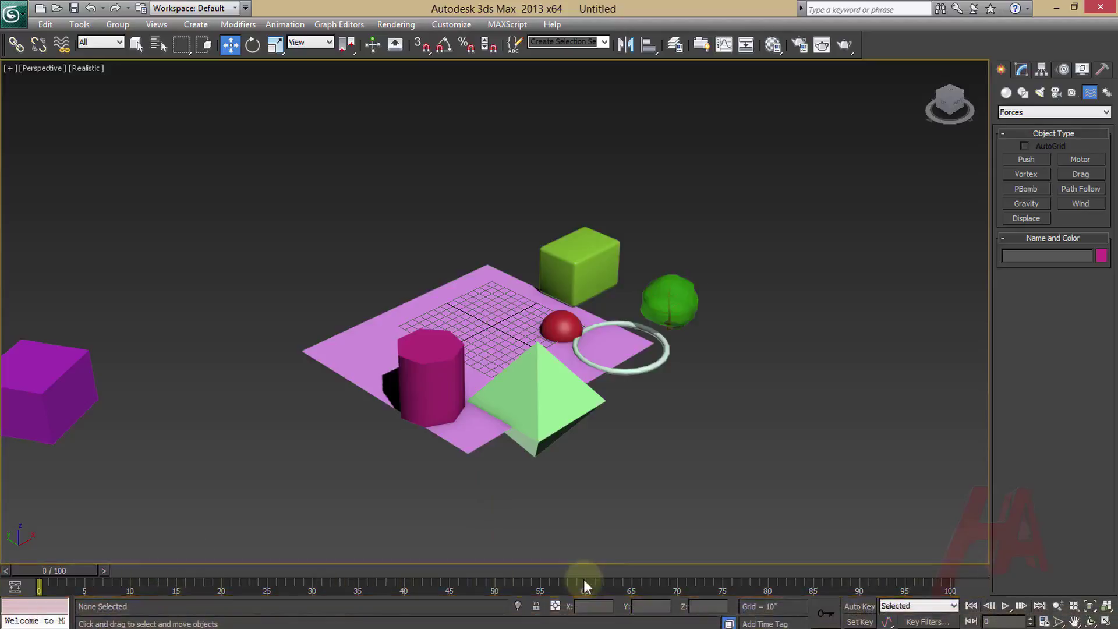
- Scrub the time slider to frame 11 and back to frame 0
{"action": "left_click_drag", "start_coordinate": [83, 574], "coordinate": [147, 572]}
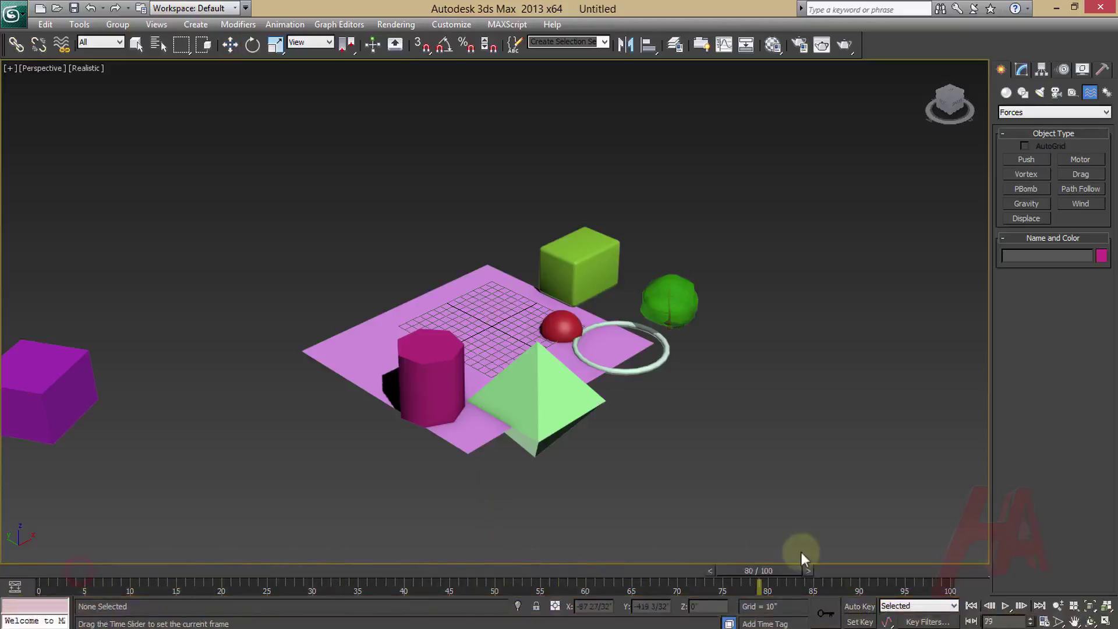
{"action": "left_click_drag", "start_coordinate": [122, 623], "coordinate": [85, 616]}
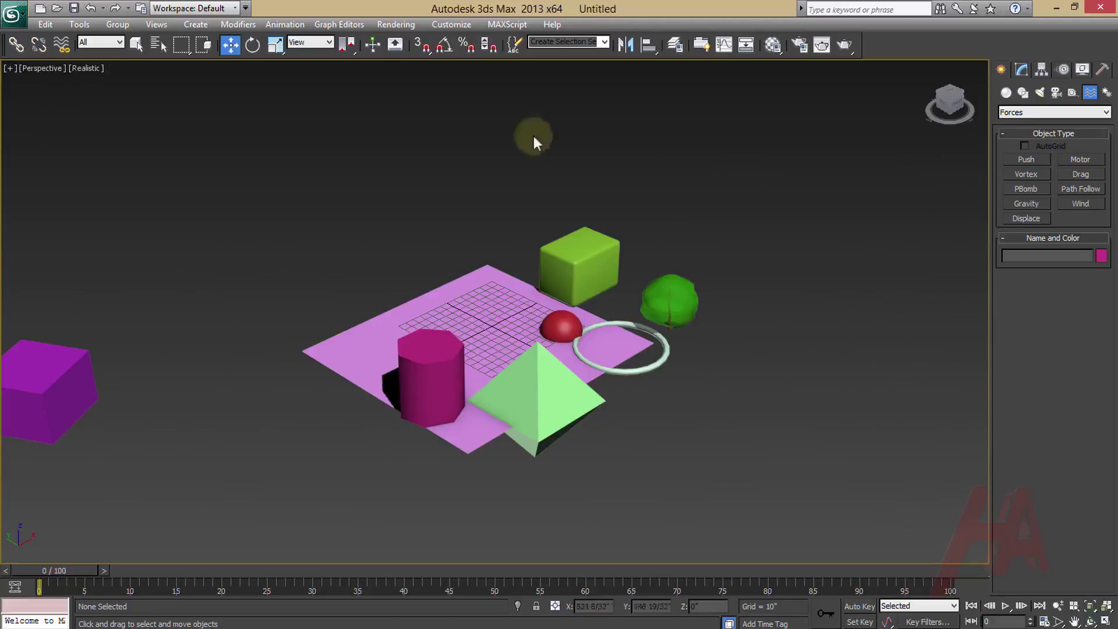
{"action": "left_click", "coordinate": [452, 26]}
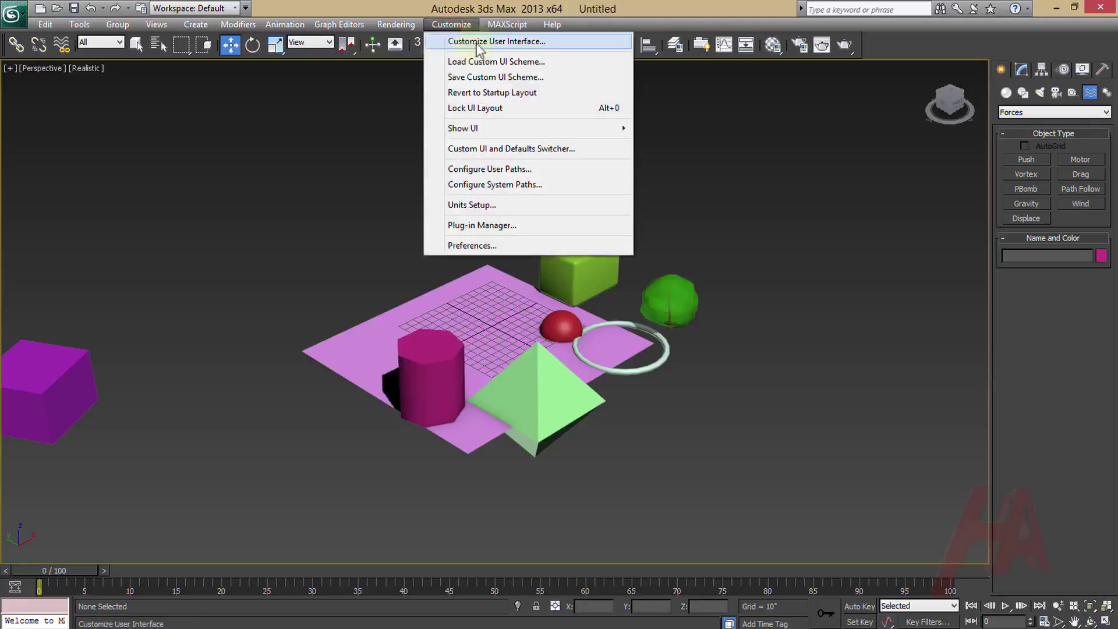
{"action": "left_click", "coordinate": [499, 42]}
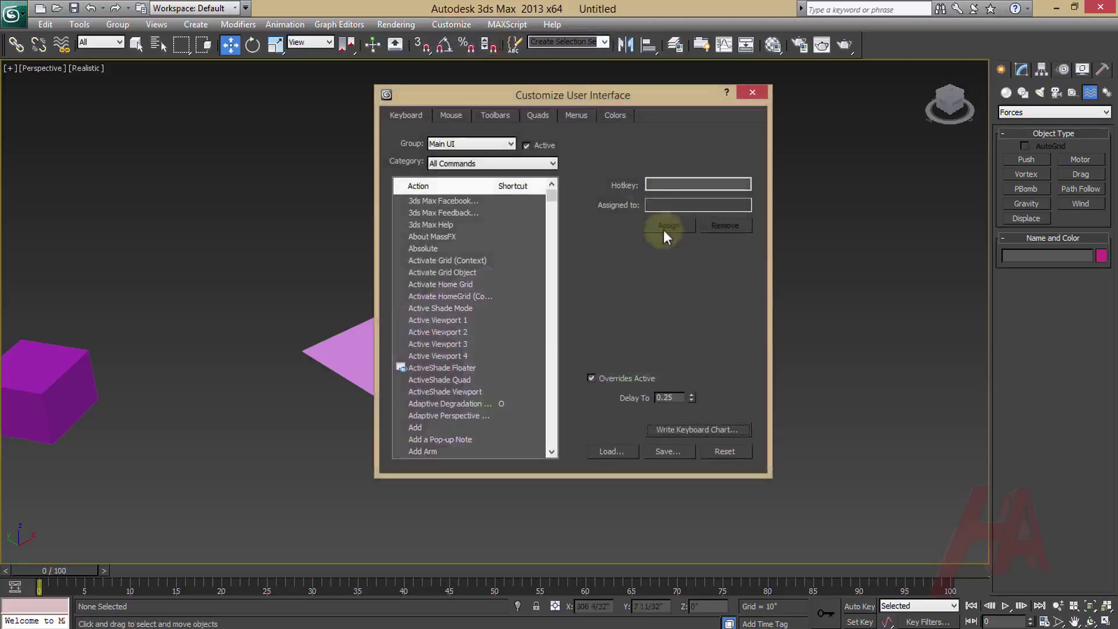
{"action": "left_click_drag", "start_coordinate": [533, 99], "coordinate": [590, 108]}
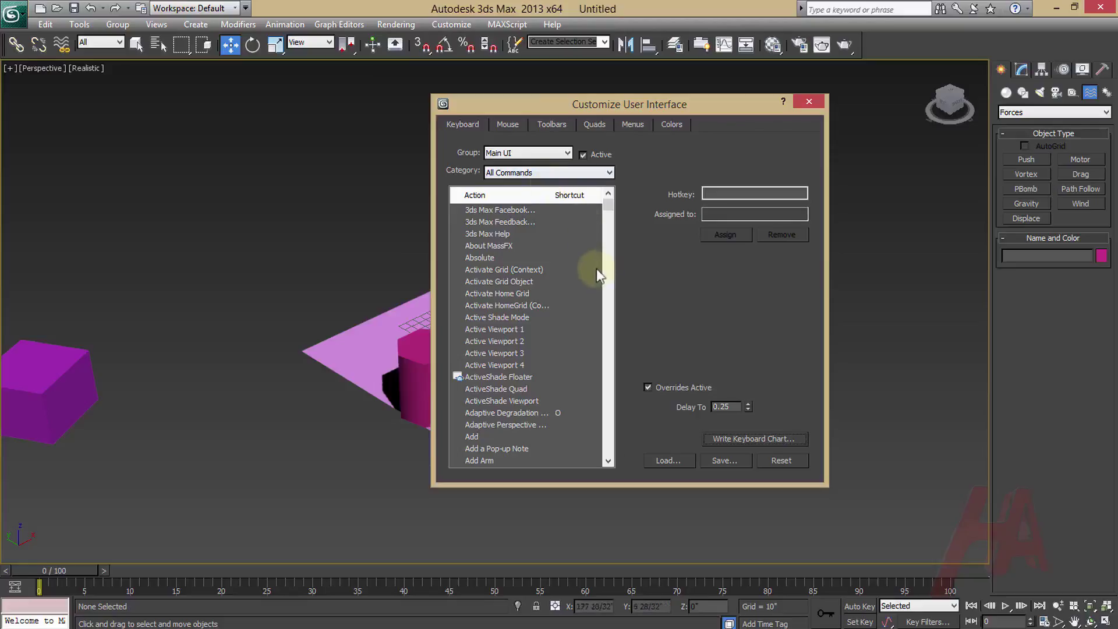
{"action": "key", "text": "Escape"}
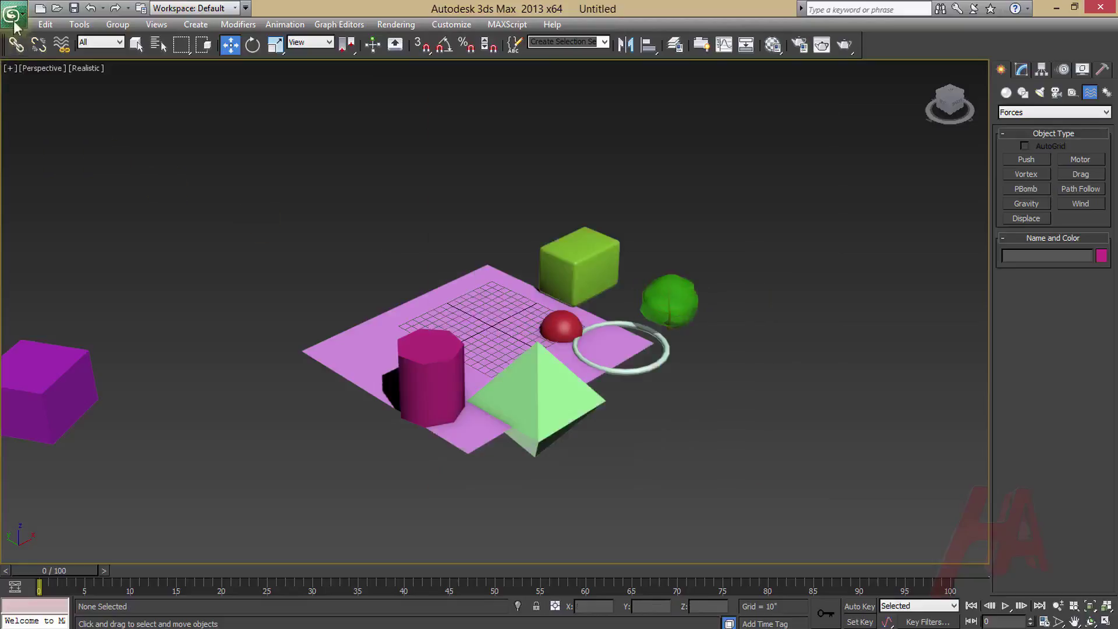
{"action": "left_click", "coordinate": [18, 16]}
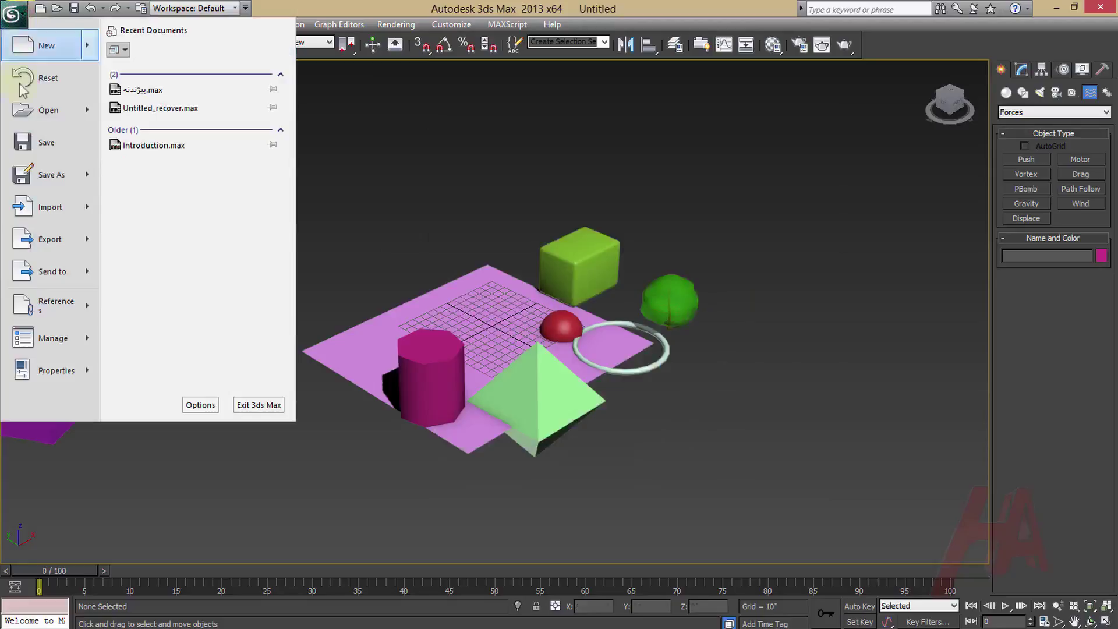
{"action": "mouse_move", "coordinate": [50, 175]}
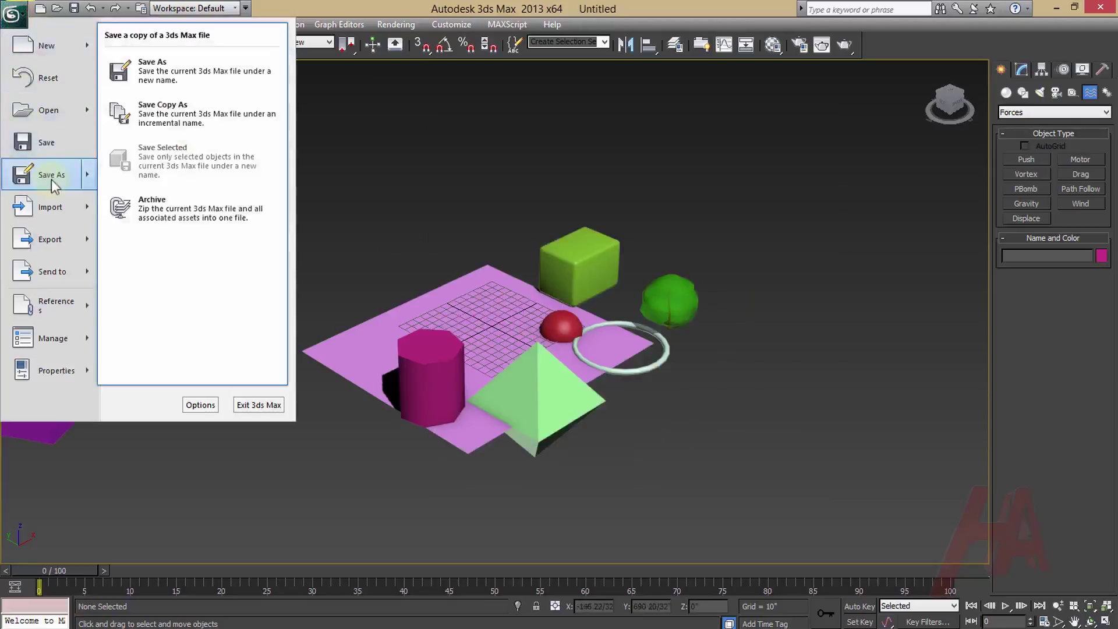
{"action": "left_click", "coordinate": [361, 189]}
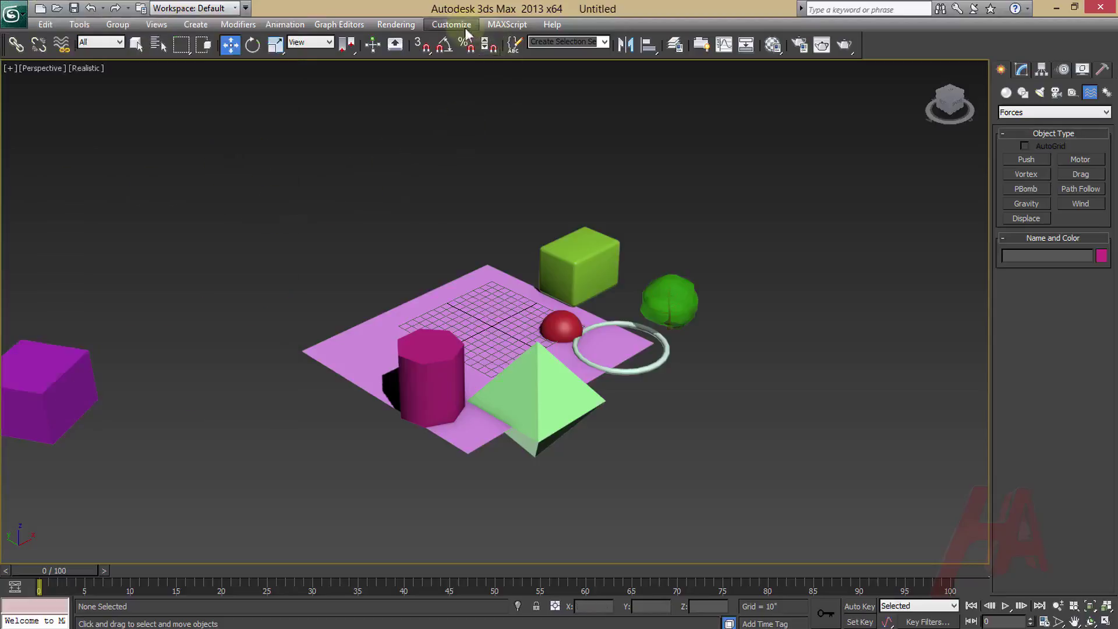
{"action": "left_click", "coordinate": [451, 25]}
- Assign the Alt+Ctrl+S hotkey to Save File As in Customize User Interface's Keyboard settings
{"action": "left_click", "coordinate": [465, 42]}
{"action": "left_click", "coordinate": [495, 260]}
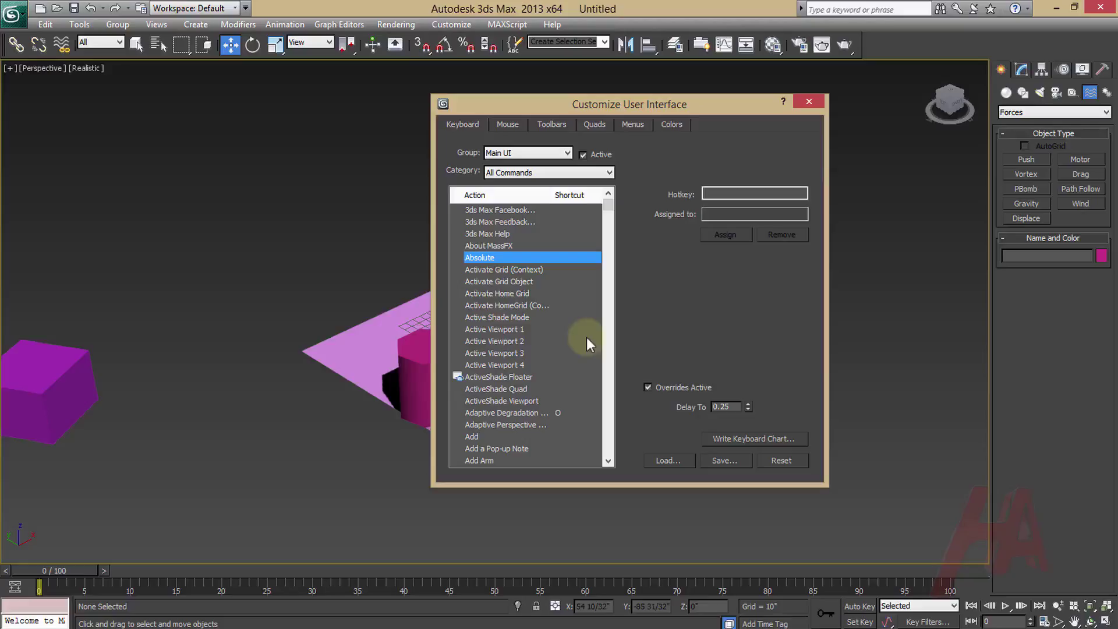
{"action": "type", "text": "save"}
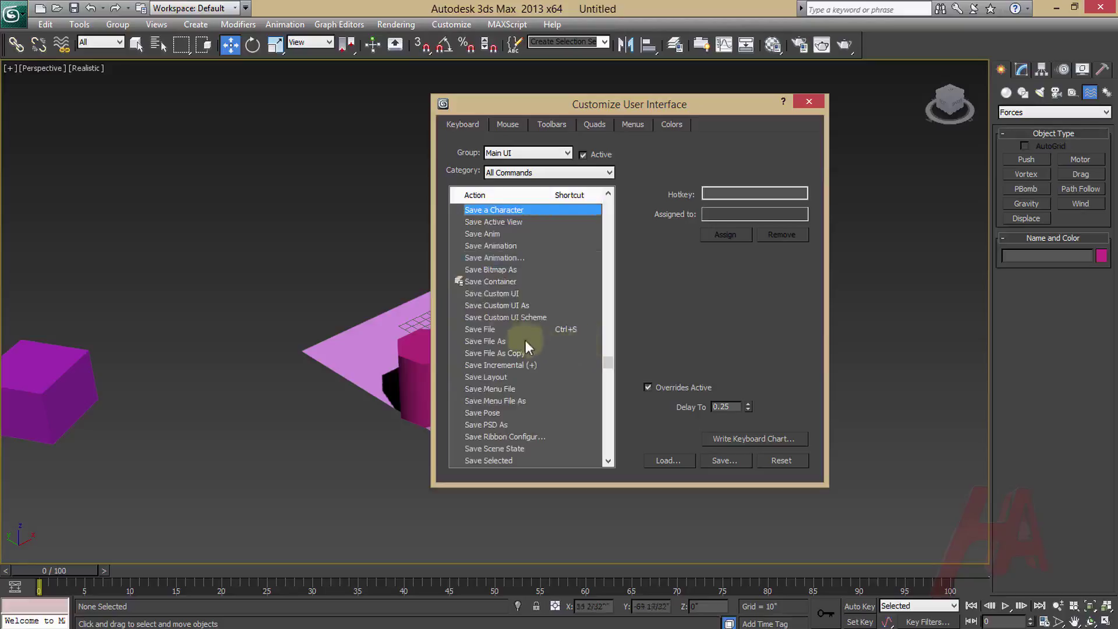
{"action": "left_click", "coordinate": [495, 340]}
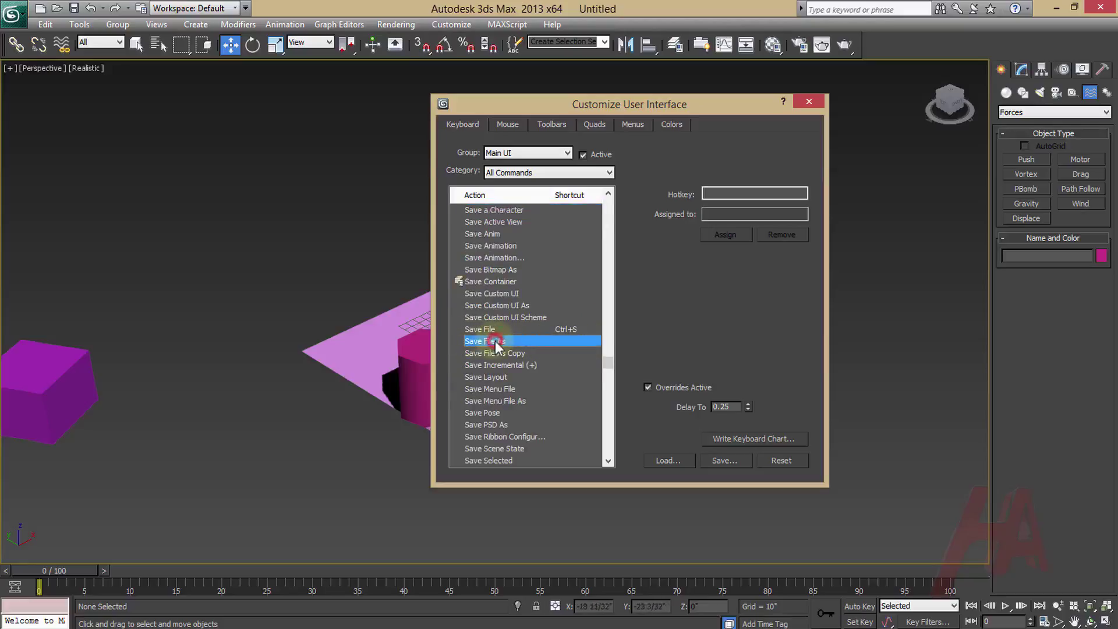
{"action": "left_click", "coordinate": [494, 329]}
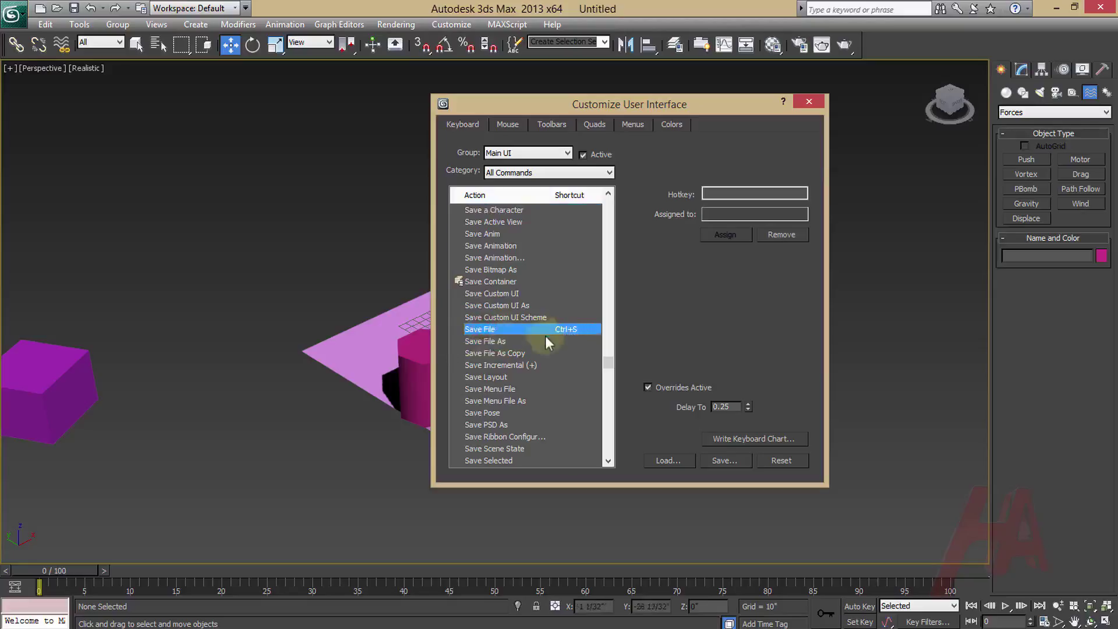
{"action": "left_click", "coordinate": [488, 343]}
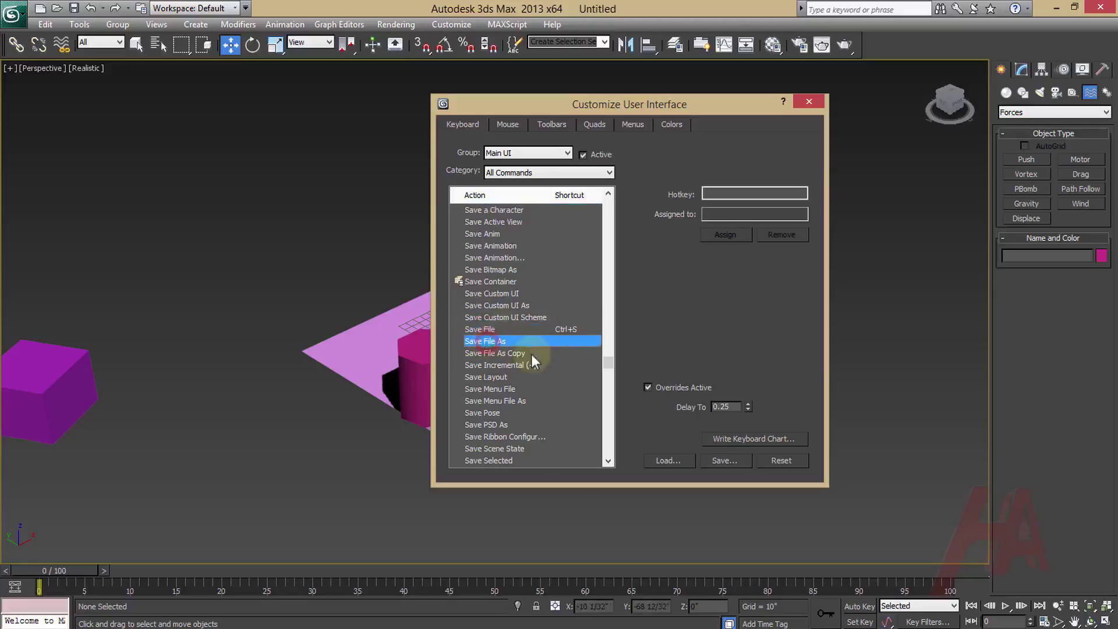
{"action": "left_click", "coordinate": [737, 194]}
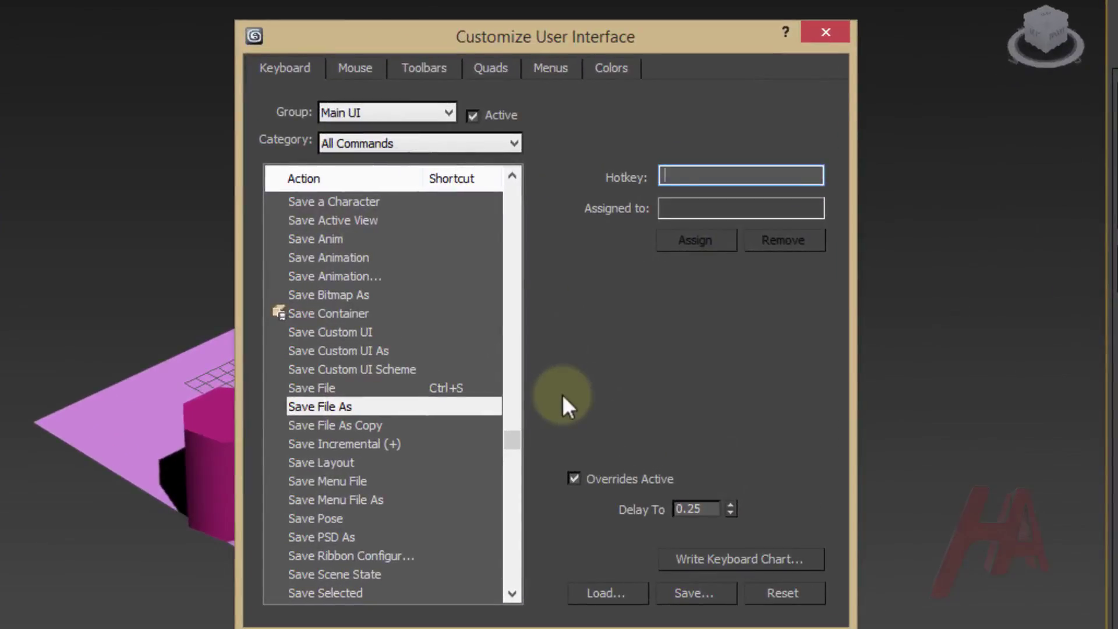
{"action": "key", "text": "ctrl+alt+s"}
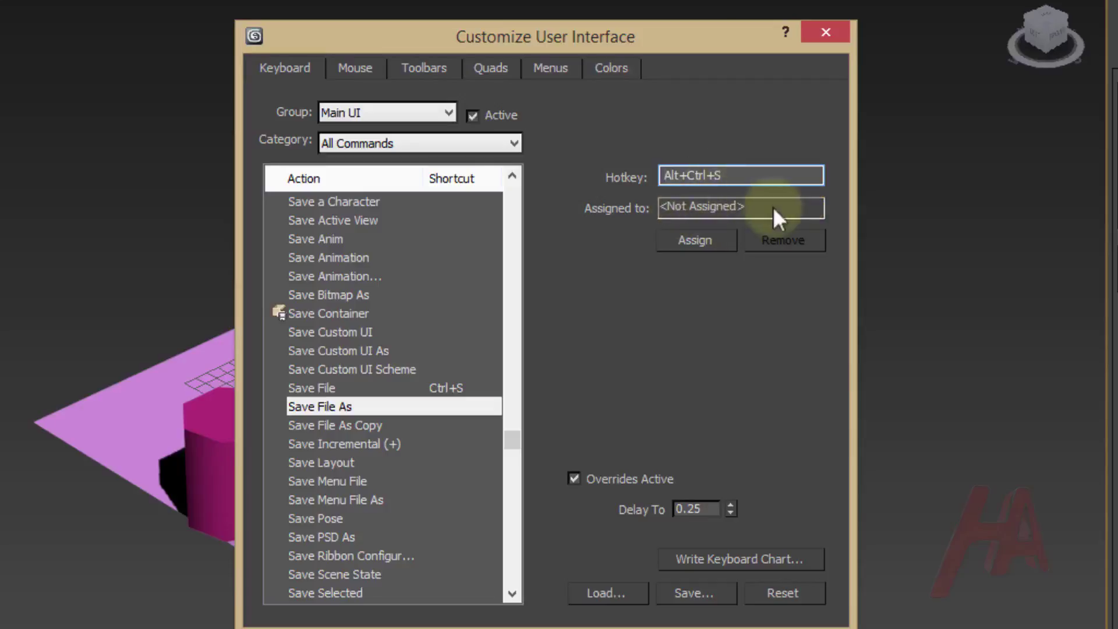
{"action": "left_click", "coordinate": [711, 247]}
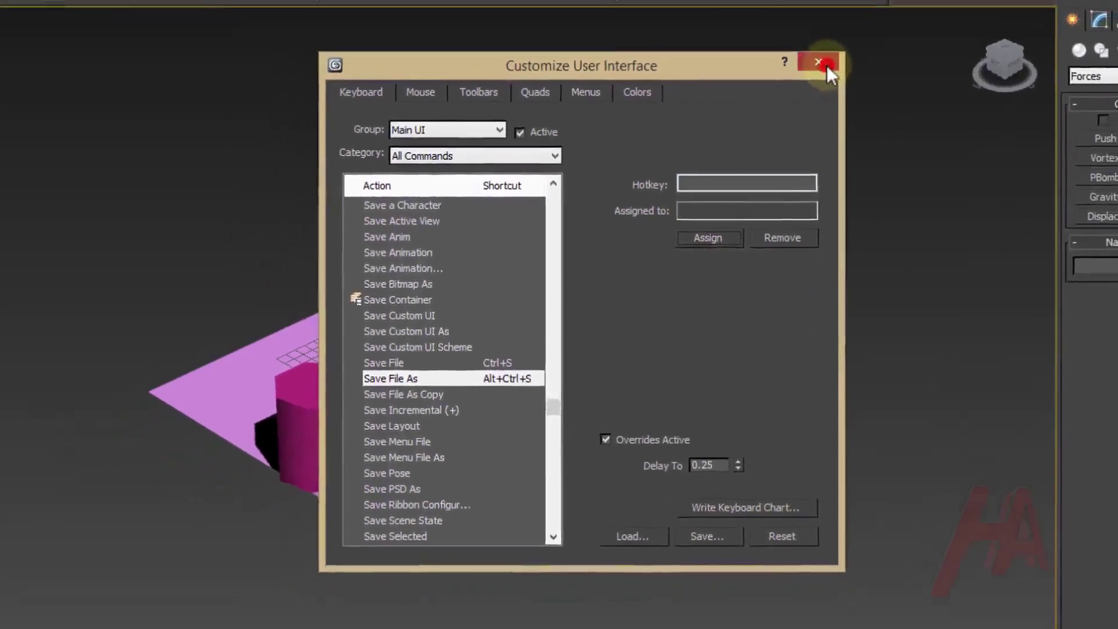
{"action": "left_click", "coordinate": [826, 32]}
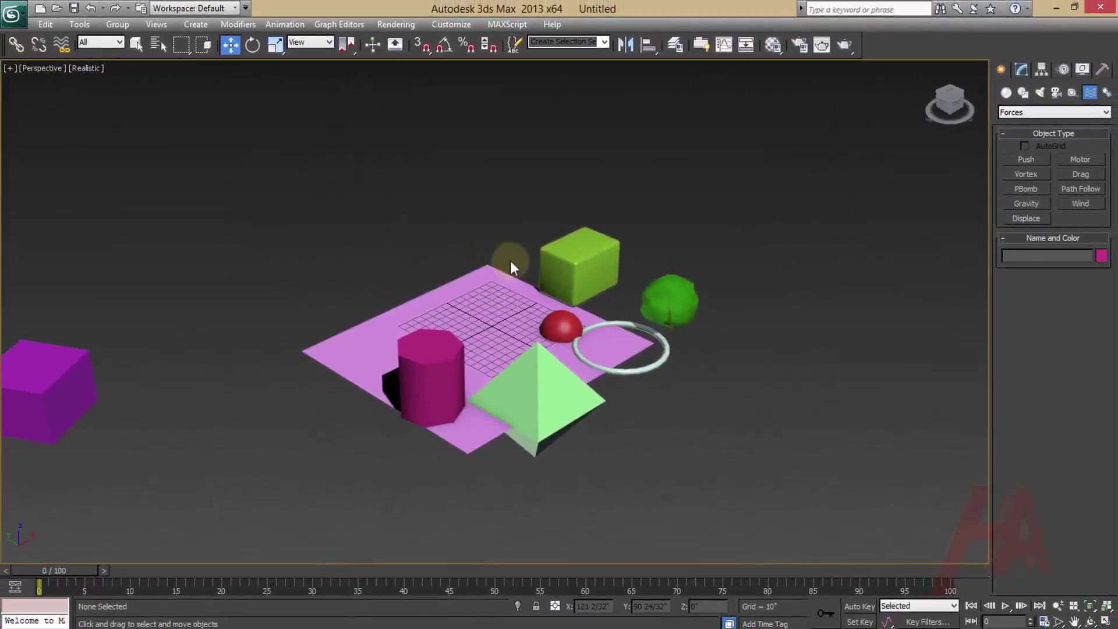
- Test Alt+Ctrl+S to confirm it opens the save dialog, then cancel it
{"action": "key", "text": "ctrl+alt+s"}
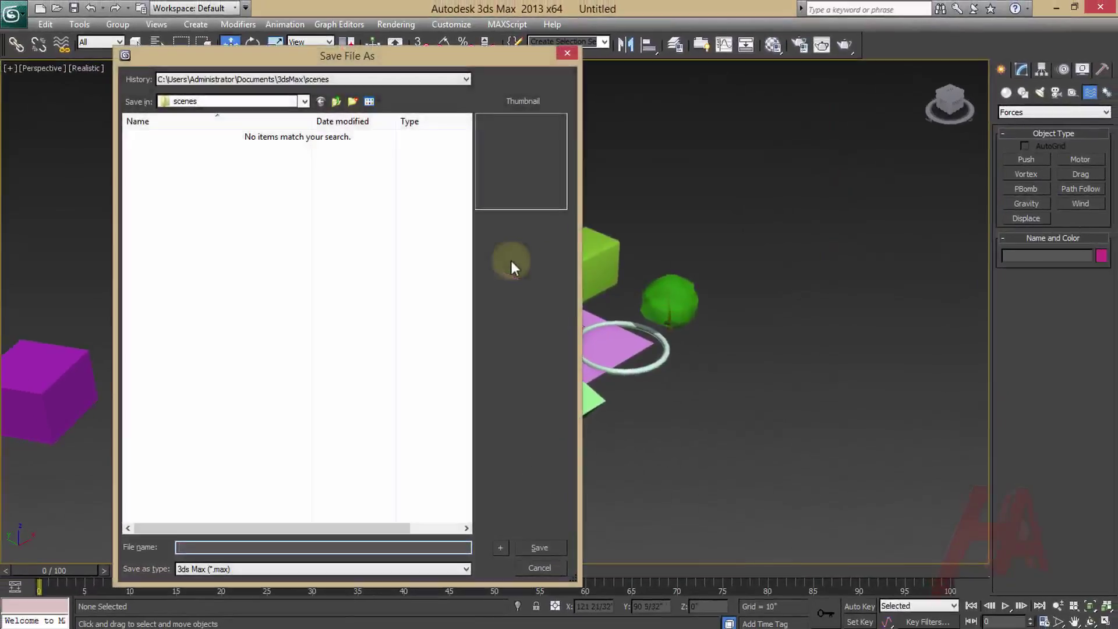
{"action": "left_click", "coordinate": [567, 53]}
{"action": "left_click", "coordinate": [451, 24]}
{"action": "key", "text": "Escape"}
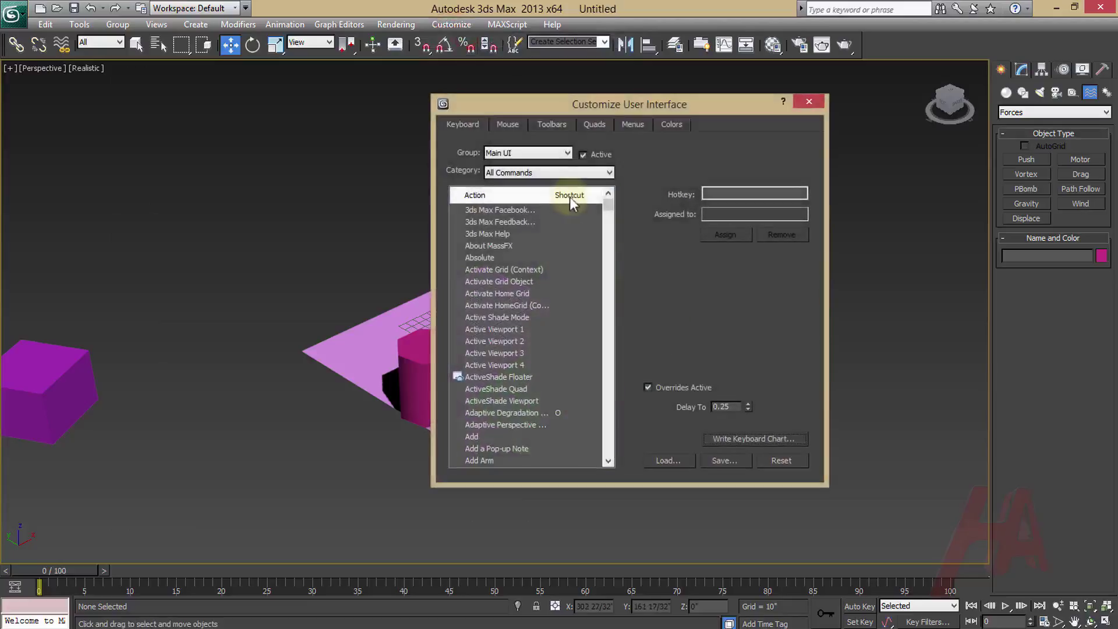
- Inspect the Arc Rotate and Zoom mouse shortcuts on the Mouse tab
{"action": "left_click", "coordinate": [511, 122]}
{"action": "left_click_drag", "start_coordinate": [552, 105], "coordinate": [505, 101]}
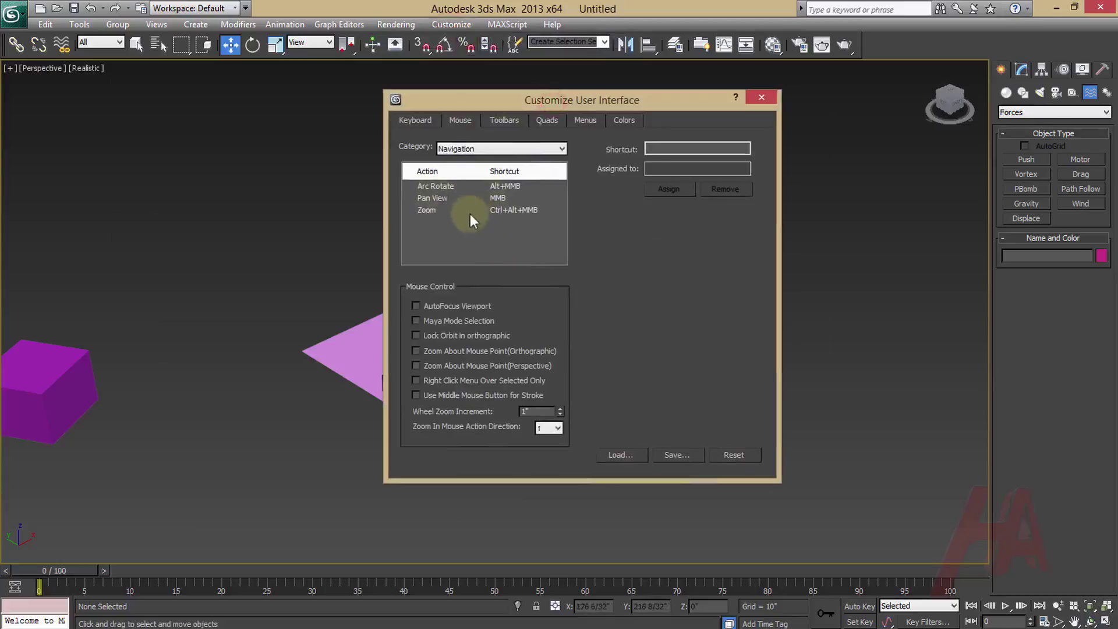
{"action": "left_click", "coordinate": [443, 186]}
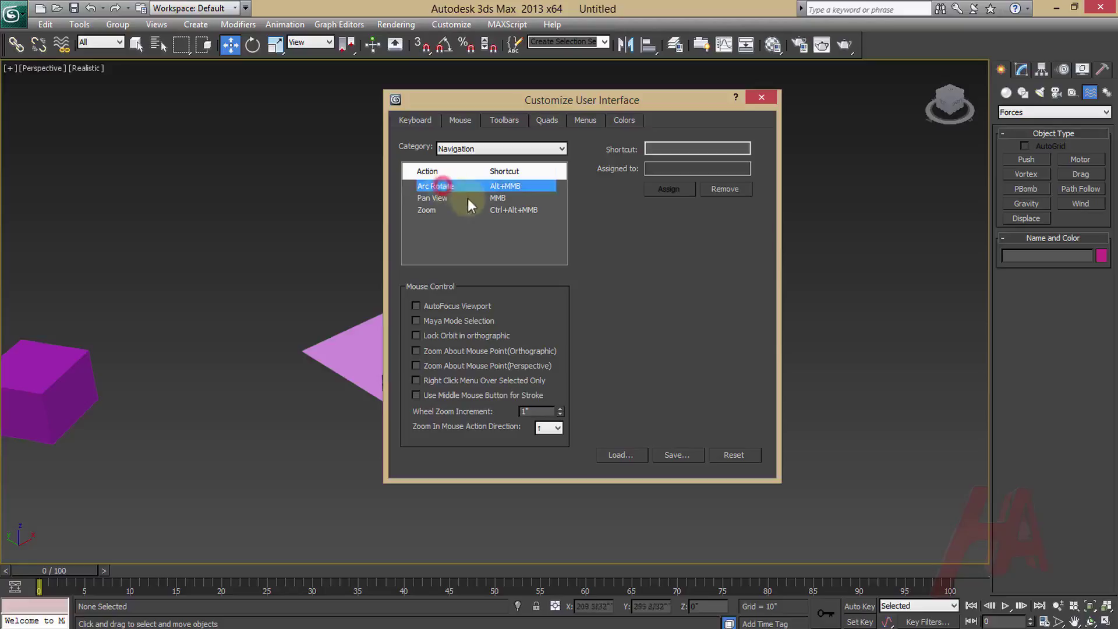
{"action": "left_click", "coordinate": [440, 200]}
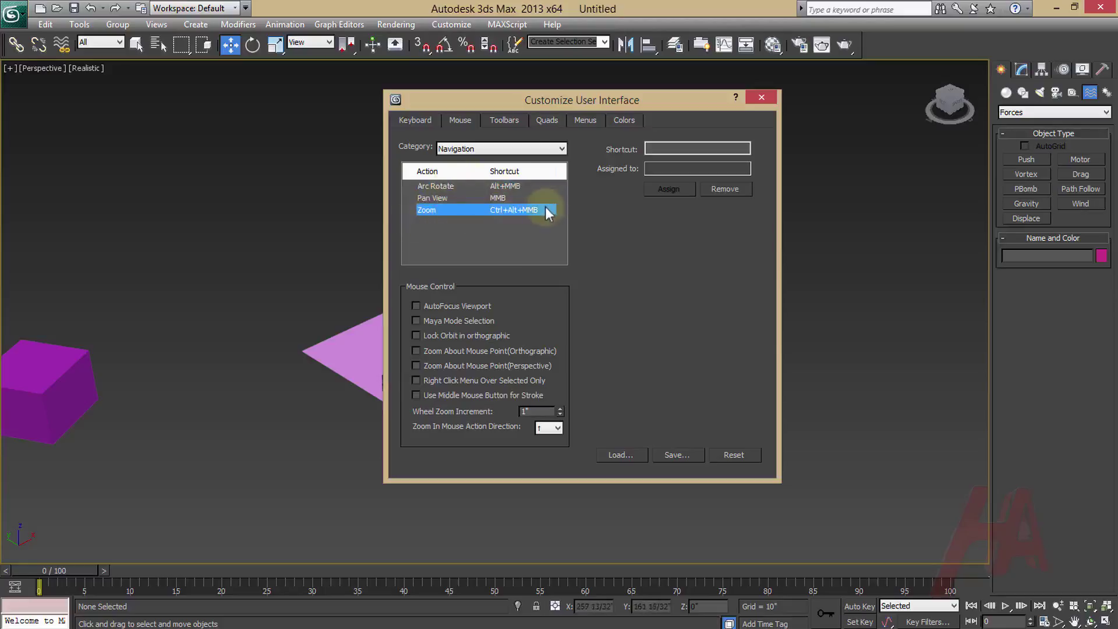
- Browse the Quads, Menus and Colors tabs, ending on the Toolbars tab
{"action": "left_click", "coordinate": [504, 120]}
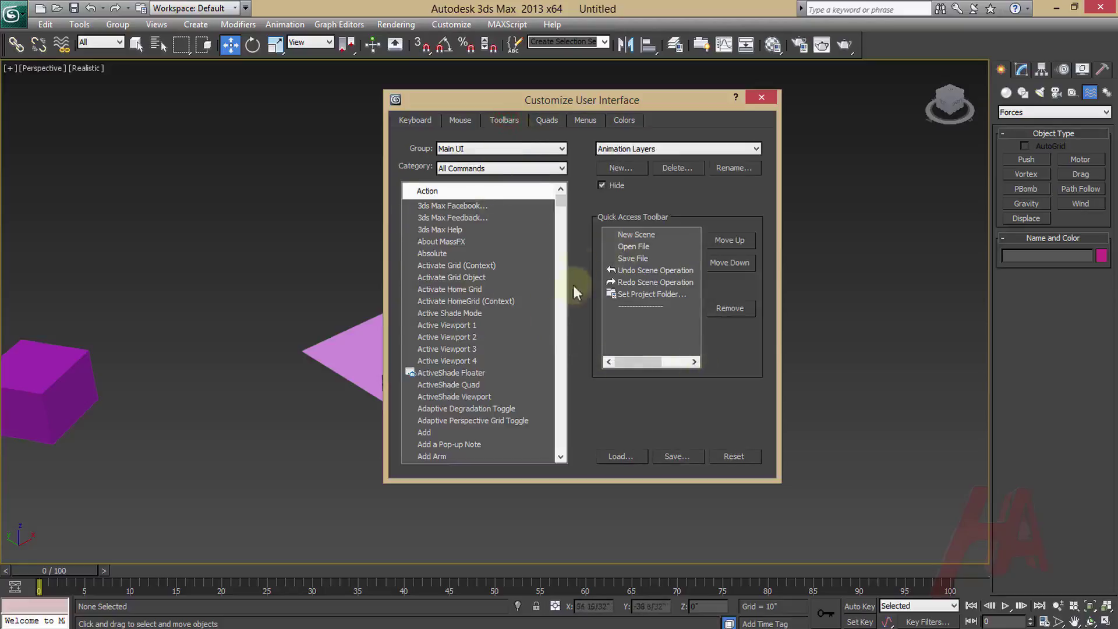
{"action": "left_click", "coordinate": [549, 121]}
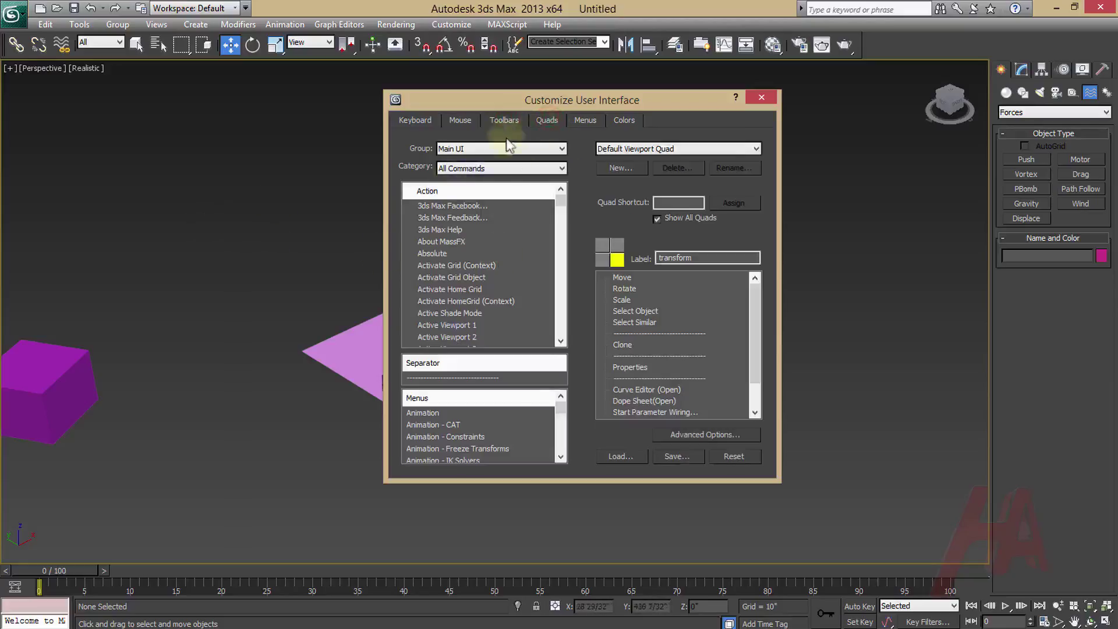
{"action": "left_click", "coordinate": [586, 117]}
{"action": "left_click", "coordinate": [624, 120]}
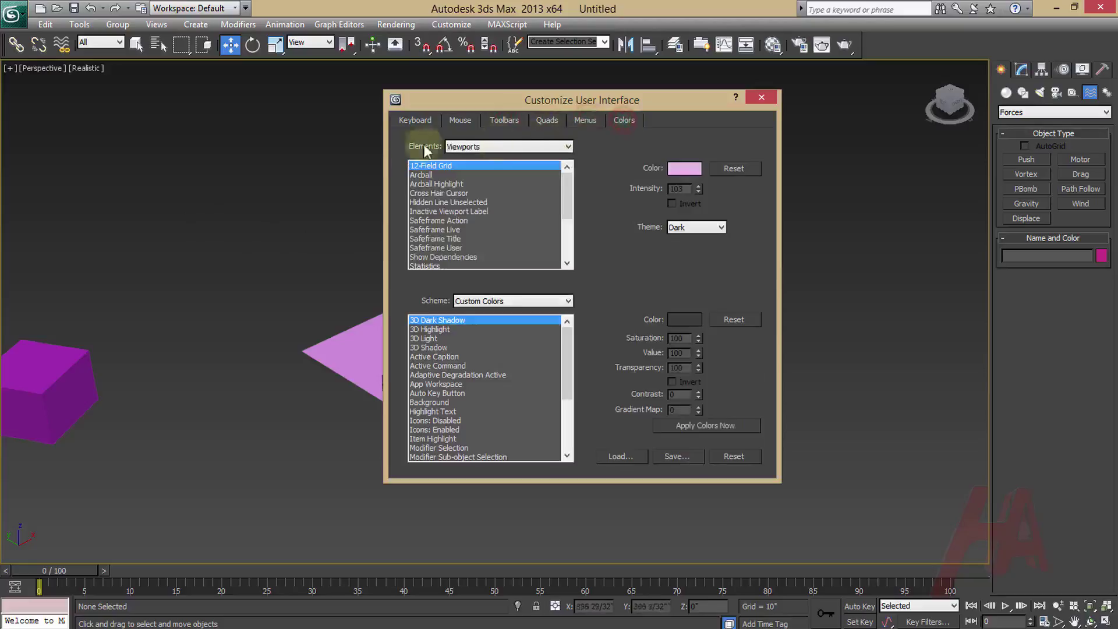
{"action": "left_click", "coordinate": [504, 120]}
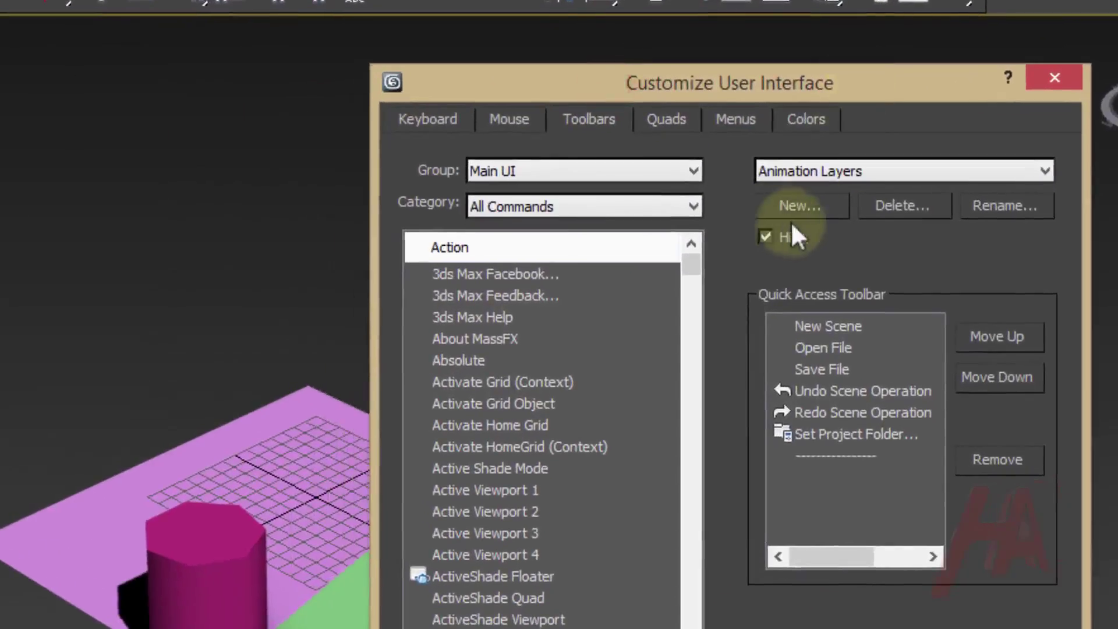
- Create a new floating toolbar named 'Your Name' and place it over the viewport
{"action": "left_click", "coordinate": [809, 207]}
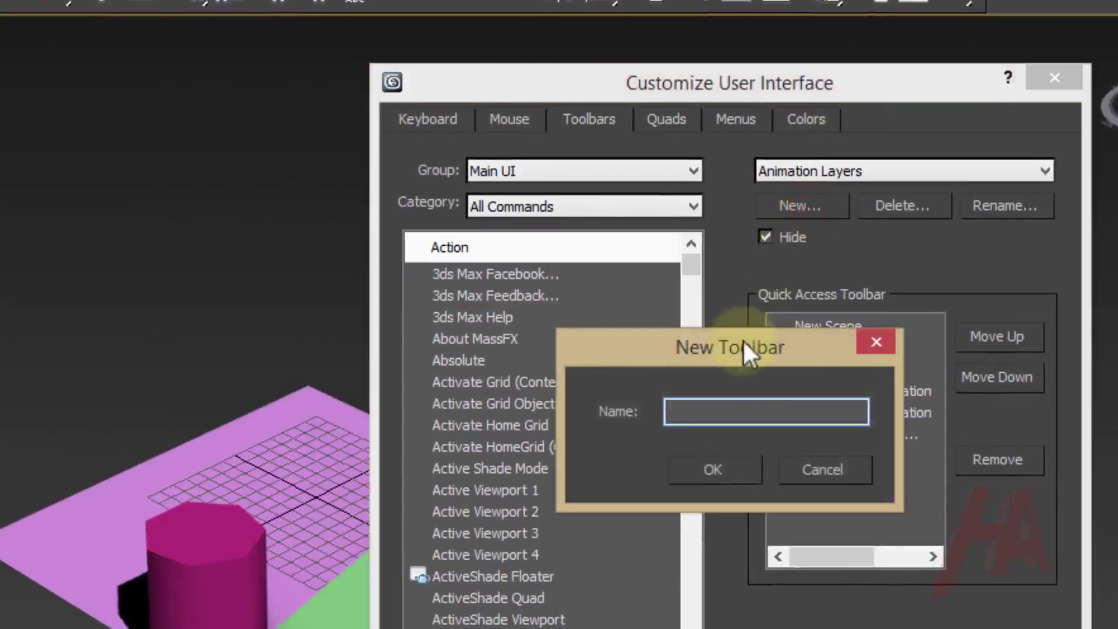
{"action": "type", "text": "Yo"}
{"action": "type", "text": "ur Tri"}
{"action": "key", "text": "BackSpace"}
{"action": "key", "text": "BackSpace"}
{"action": "key", "text": "BackSpace"}
{"action": "type", "text": "Name"}
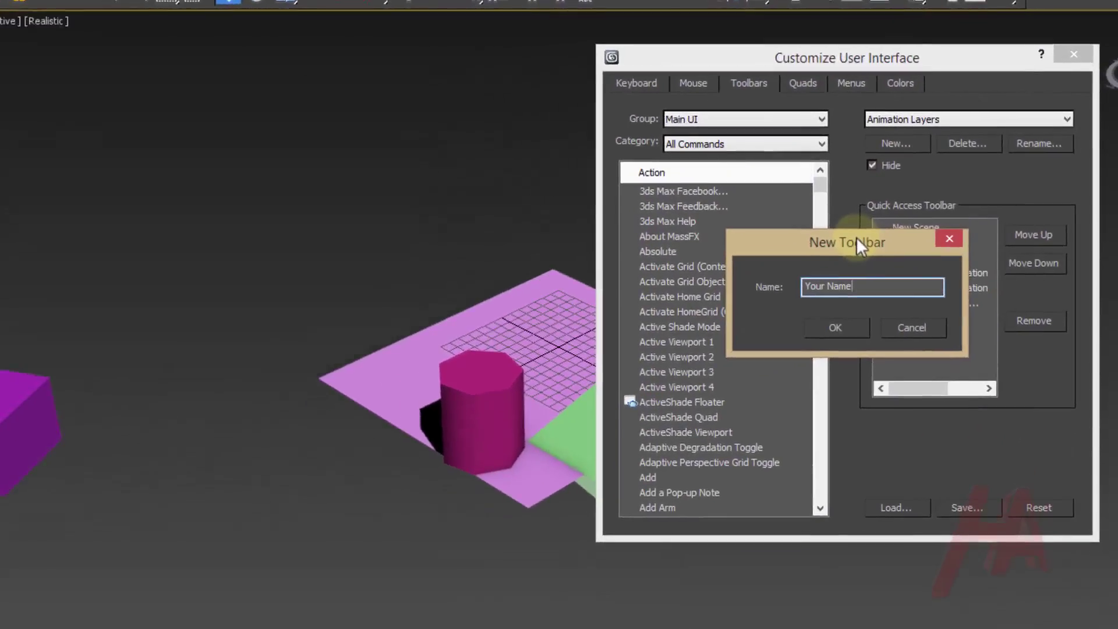
{"action": "left_click", "coordinate": [832, 328]}
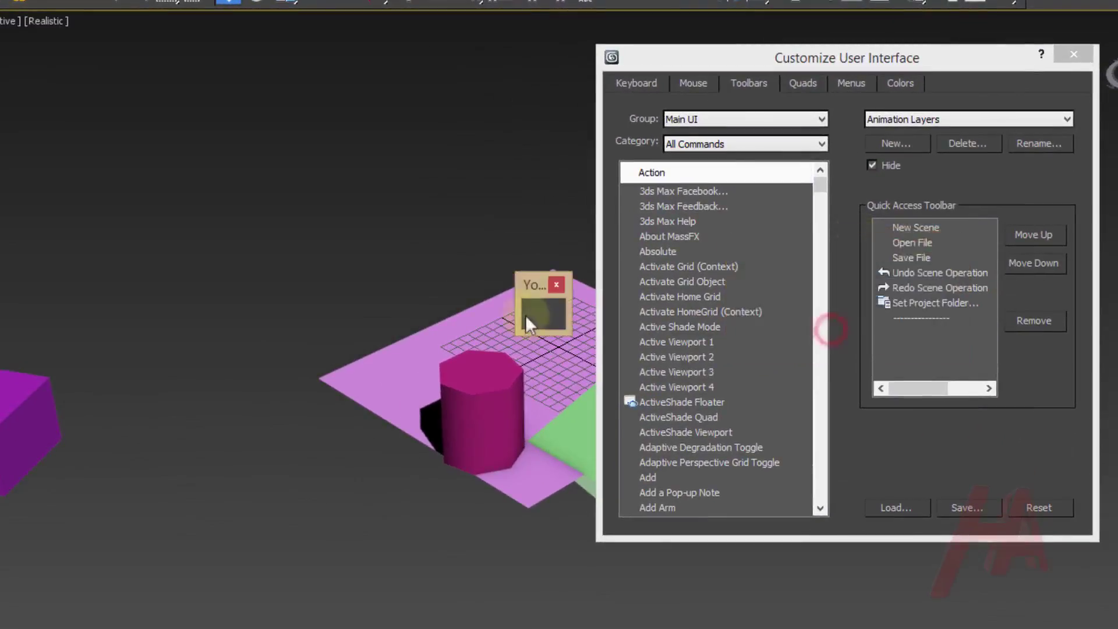
{"action": "left_click_drag", "start_coordinate": [525, 278], "coordinate": [189, 171]}
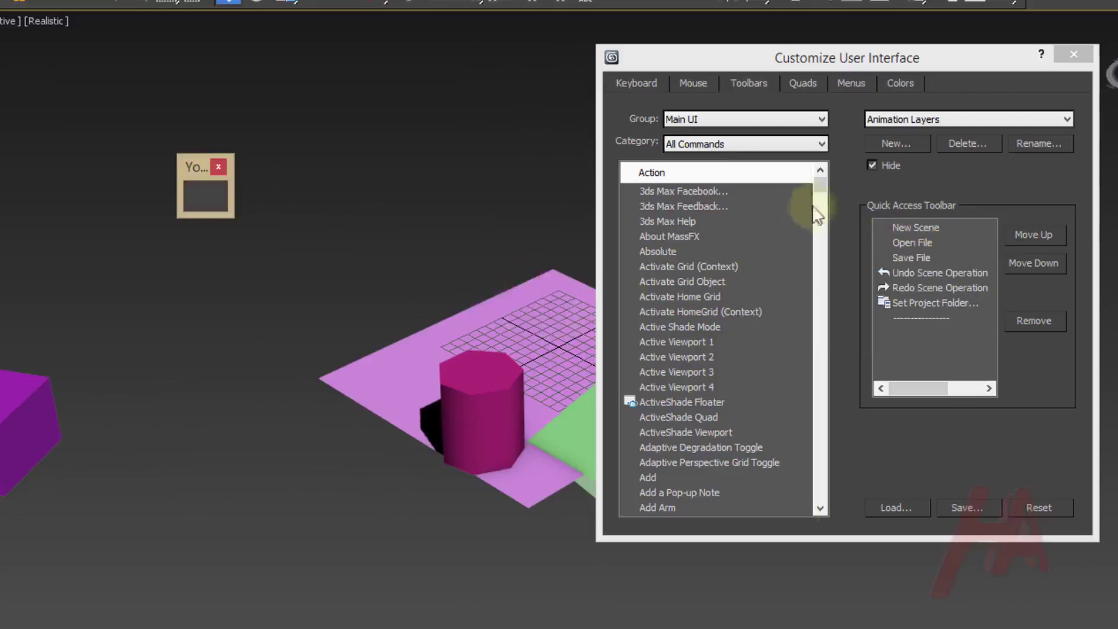
{"action": "left_click_drag", "start_coordinate": [820, 185], "coordinate": [840, 511]}
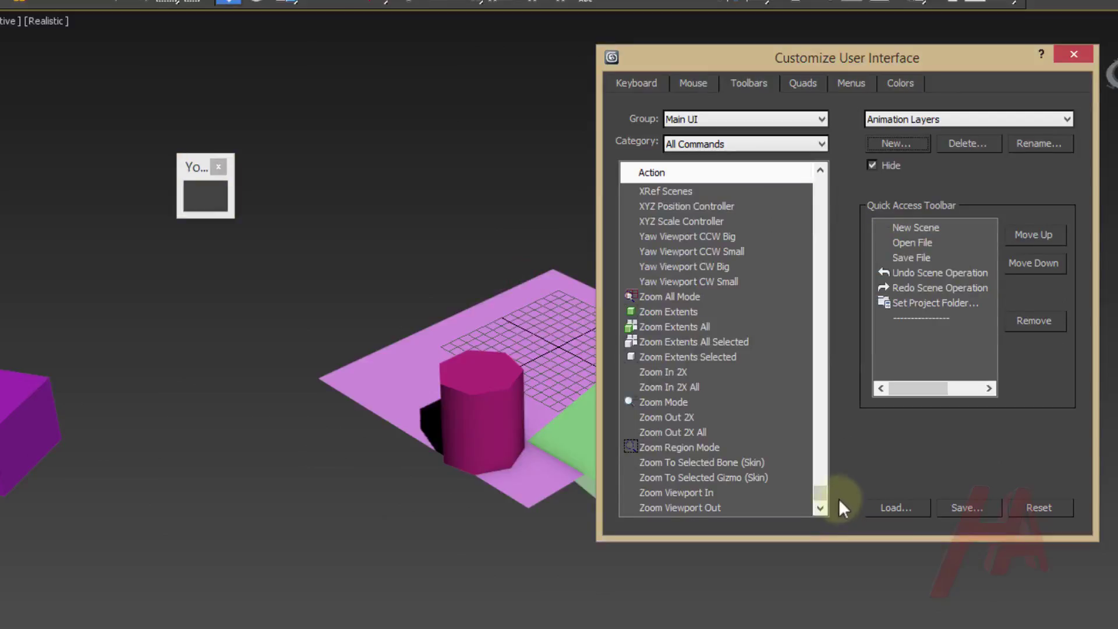
{"action": "left_click_drag", "start_coordinate": [821, 493], "coordinate": [818, 174]}
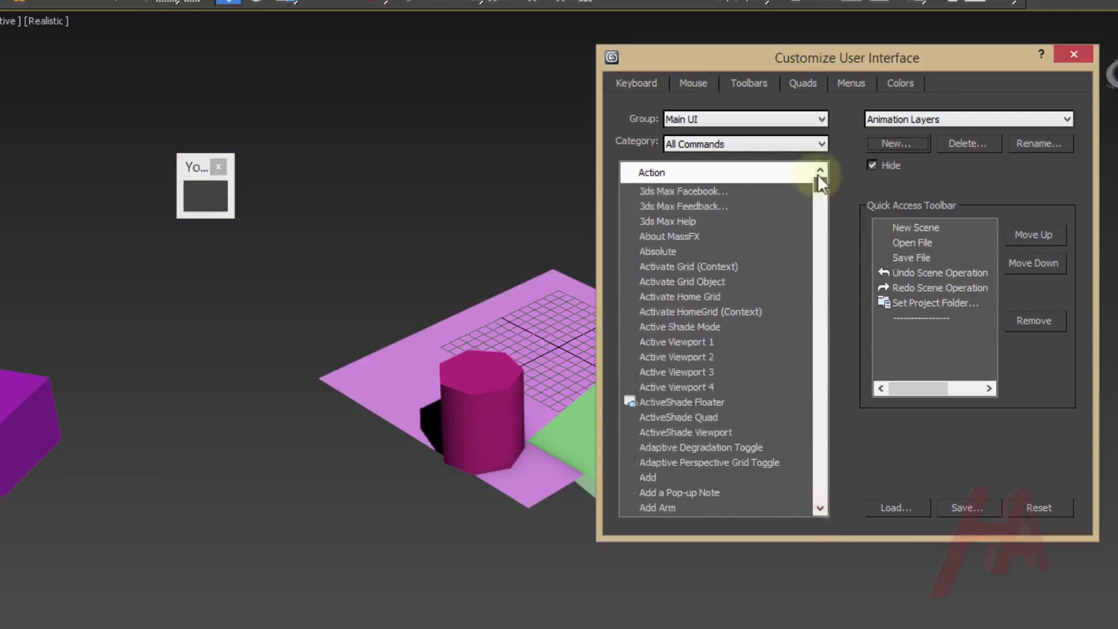
- Add Extrude, Bend and Bevel Modifier buttons to the Your Name toolbar and close the dialog
{"action": "left_click", "coordinate": [650, 225]}
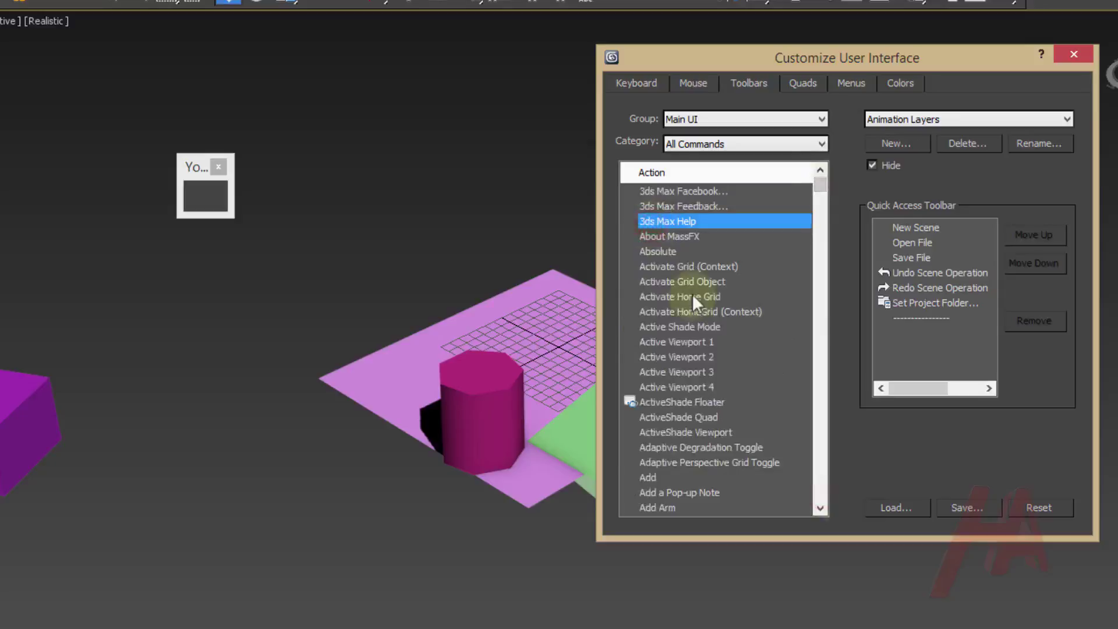
{"action": "type", "text": "ext"}
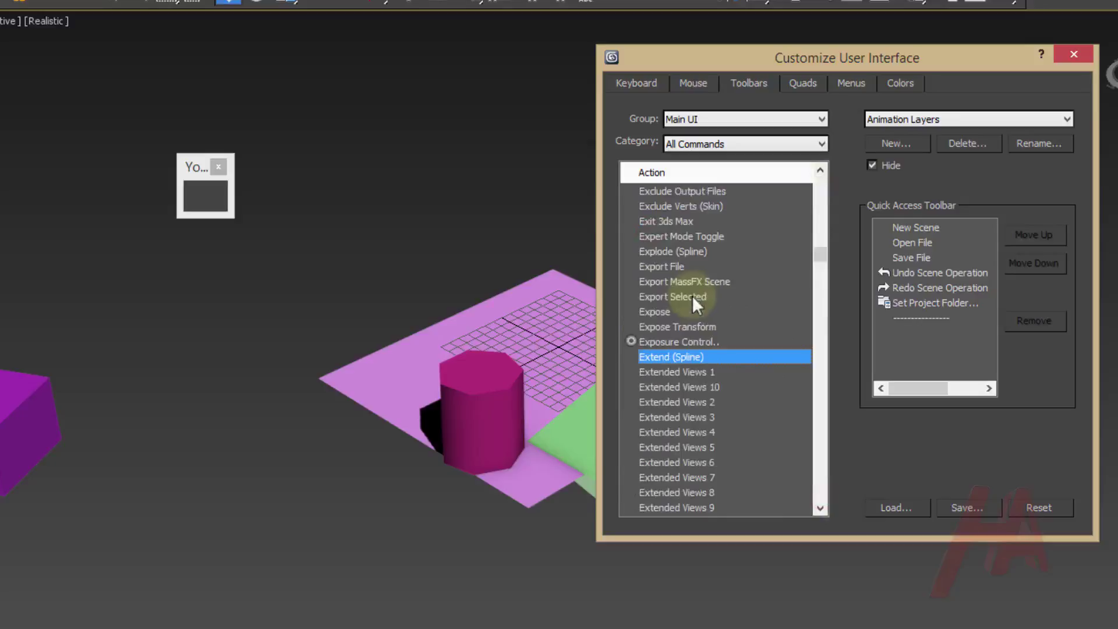
{"action": "scroll", "coordinate": [692, 295], "scroll_direction": "down", "scroll_amount": 3}
{"action": "scroll", "coordinate": [693, 298], "scroll_direction": "down", "scroll_amount": 6}
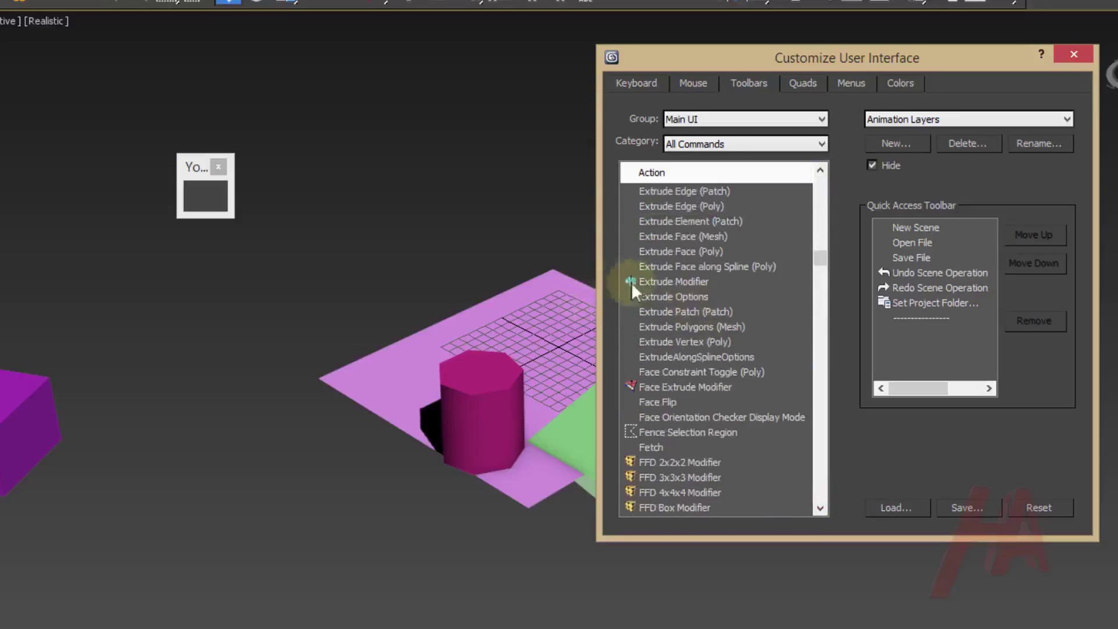
{"action": "left_click", "coordinate": [652, 281]}
{"action": "left_click_drag", "start_coordinate": [652, 282], "coordinate": [213, 198]}
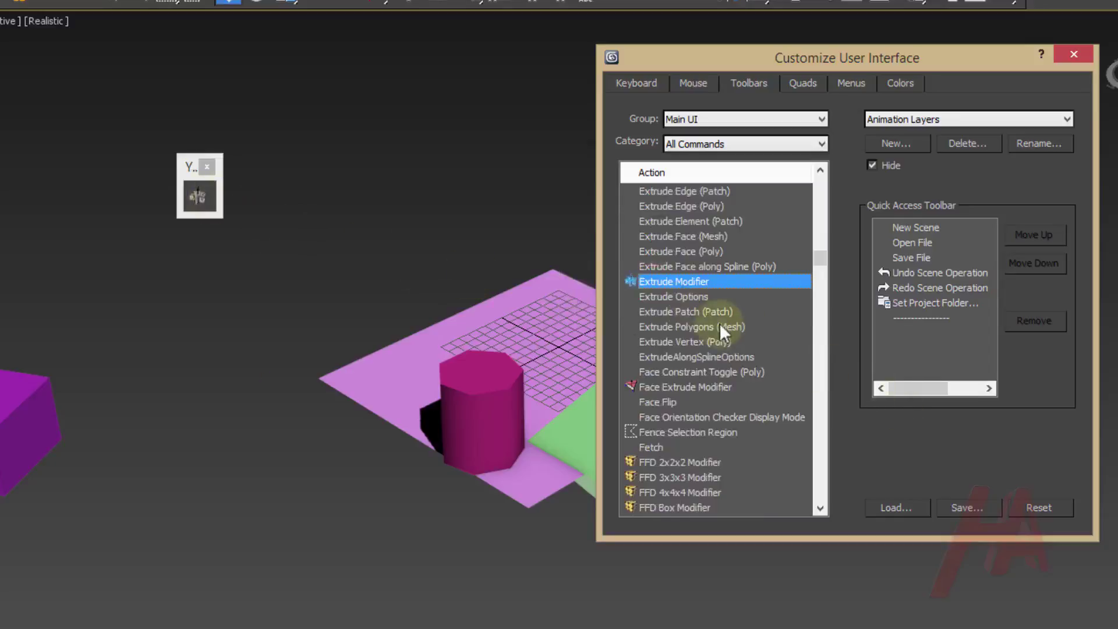
{"action": "type", "text": "be"}
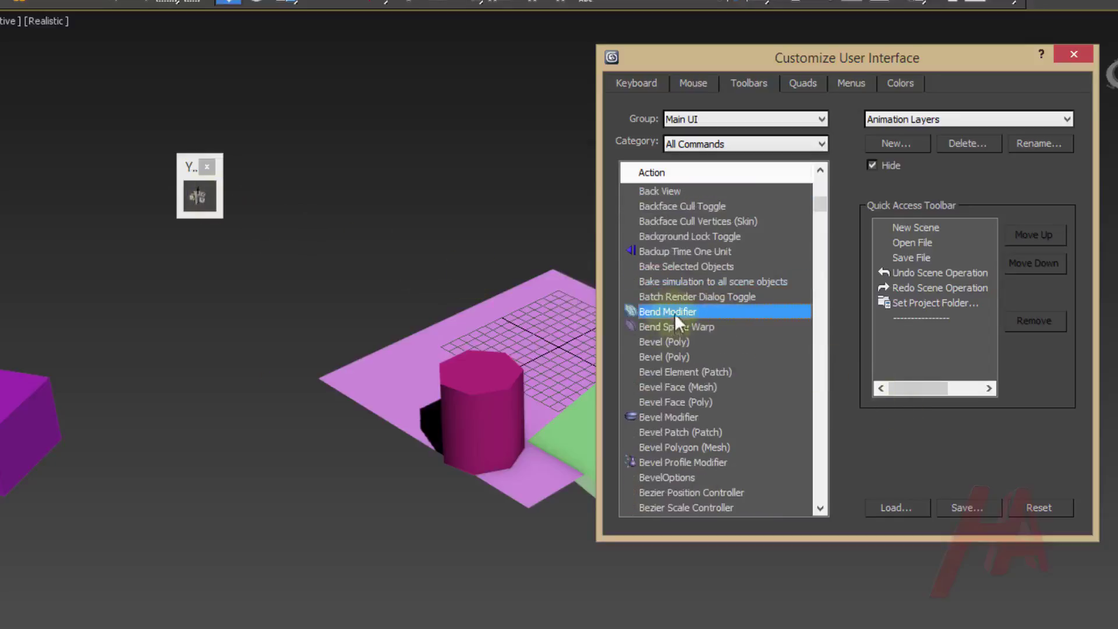
{"action": "left_click_drag", "start_coordinate": [677, 312], "coordinate": [206, 201]}
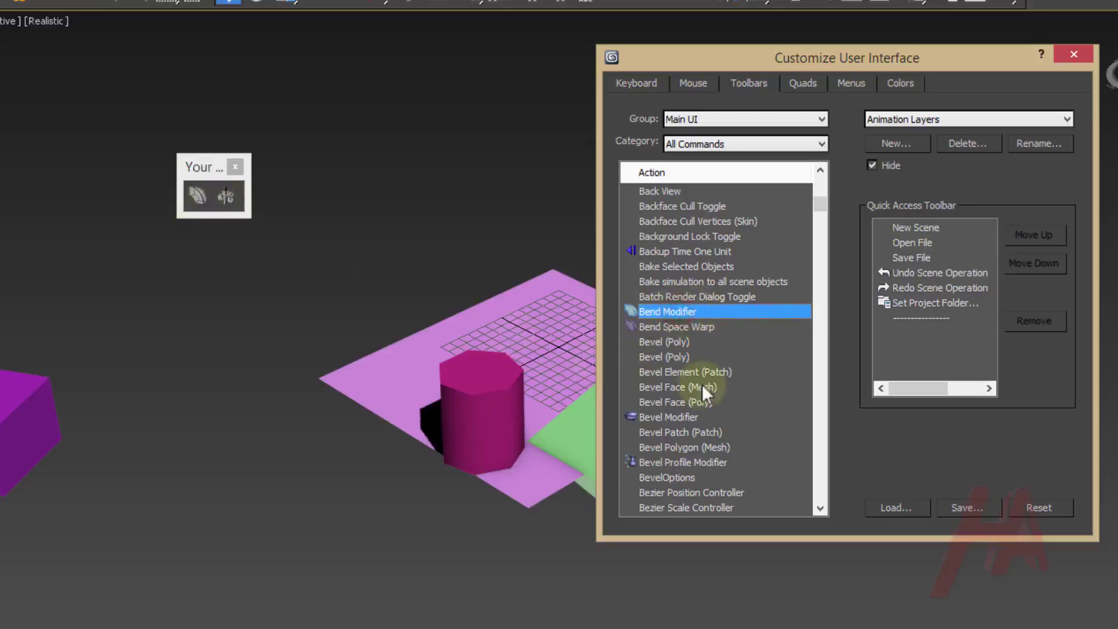
{"action": "left_click_drag", "start_coordinate": [675, 417], "coordinate": [256, 201]}
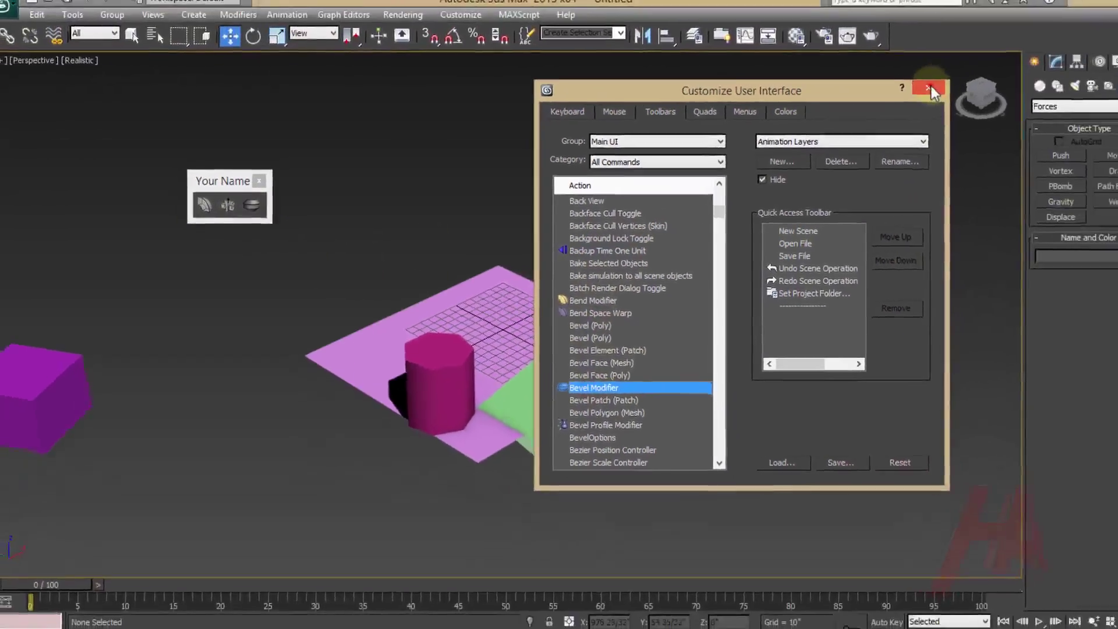
{"action": "left_click", "coordinate": [937, 84]}
- Dock the main toolbar vertically on the left and the Your Name toolbar along the top
{"action": "left_click_drag", "start_coordinate": [198, 182], "coordinate": [736, 279]}
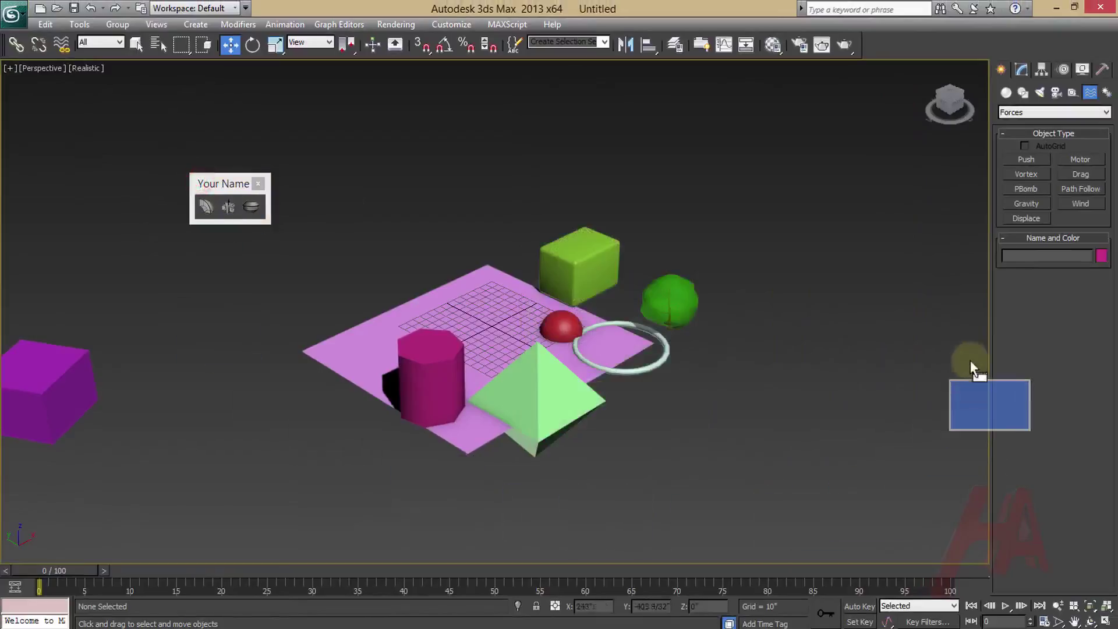
{"action": "mouse_move", "coordinate": [736, 279]}
{"action": "left_mouse_down"}
{"action": "mouse_move", "coordinate": [882, 41]}
{"action": "mouse_move", "coordinate": [935, 303]}
{"action": "mouse_move", "coordinate": [987, 300]}
{"action": "left_mouse_up"}
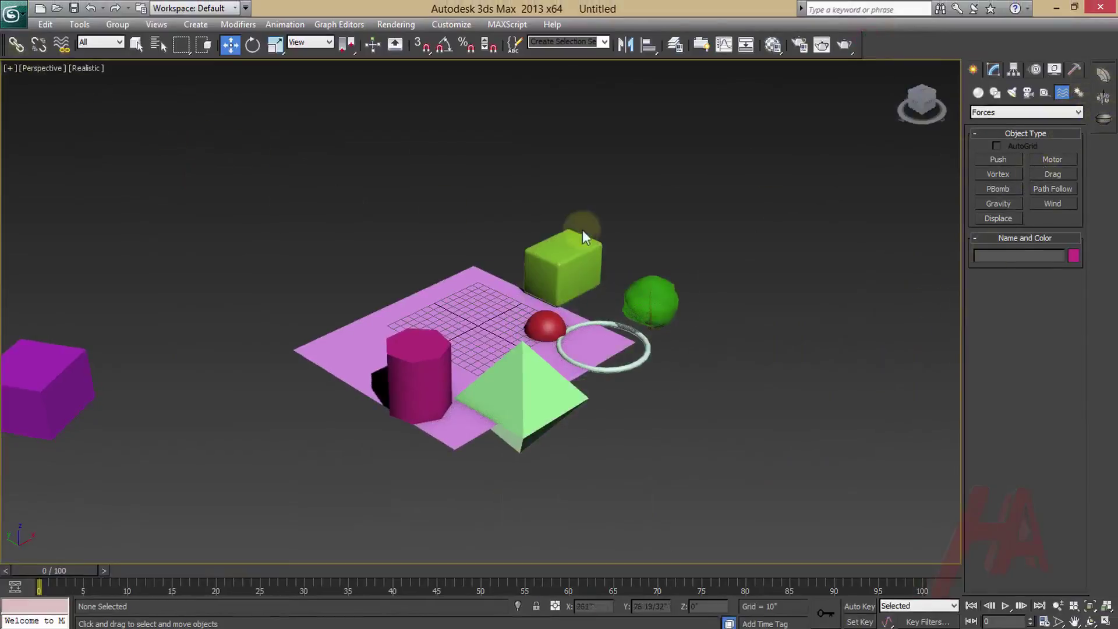
{"action": "mouse_move", "coordinate": [4, 43]}
{"action": "left_mouse_down"}
{"action": "mouse_move", "coordinate": [99, 143]}
{"action": "mouse_move", "coordinate": [192, 213]}
{"action": "left_mouse_up"}
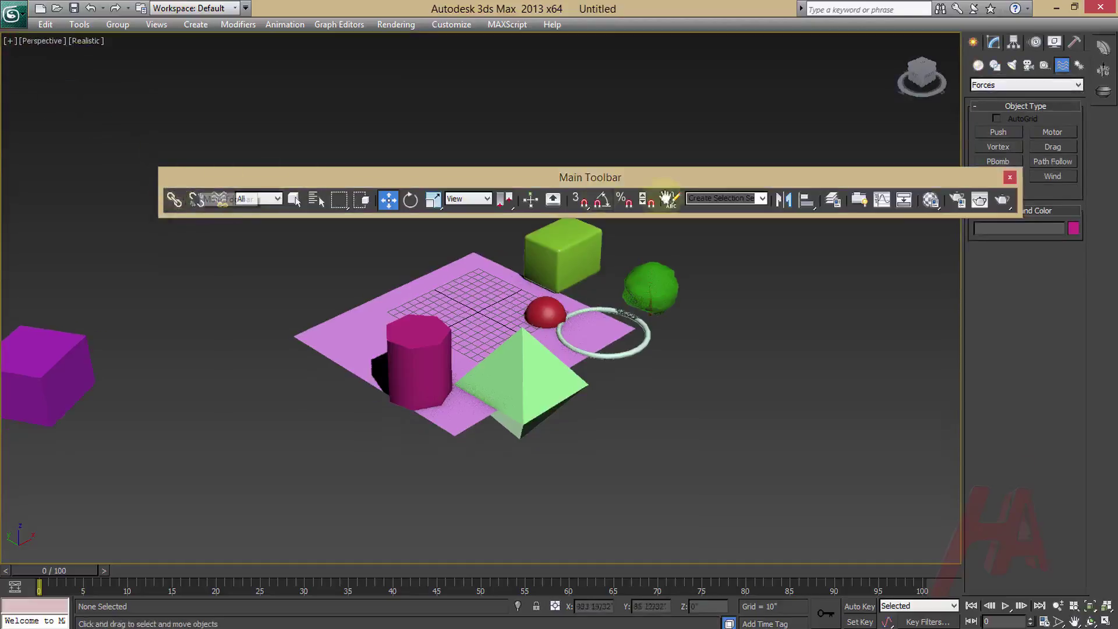
{"action": "left_click_drag", "start_coordinate": [162, 179], "coordinate": [4, 168]}
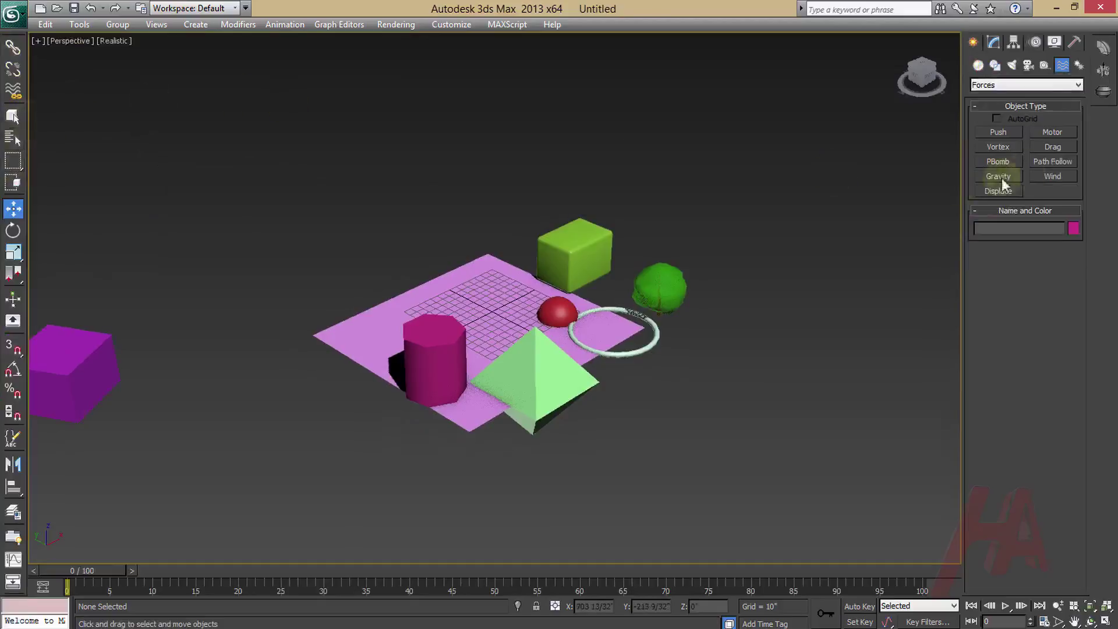
{"action": "left_click_drag", "start_coordinate": [1093, 54], "coordinate": [186, 39]}
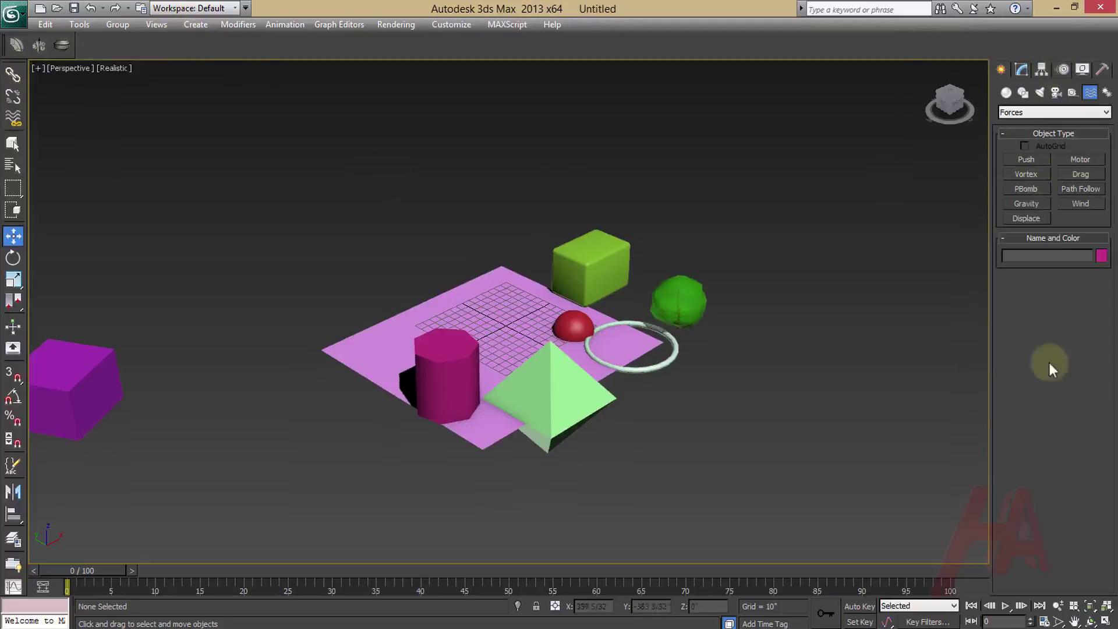
{"action": "left_click", "coordinate": [449, 24]}
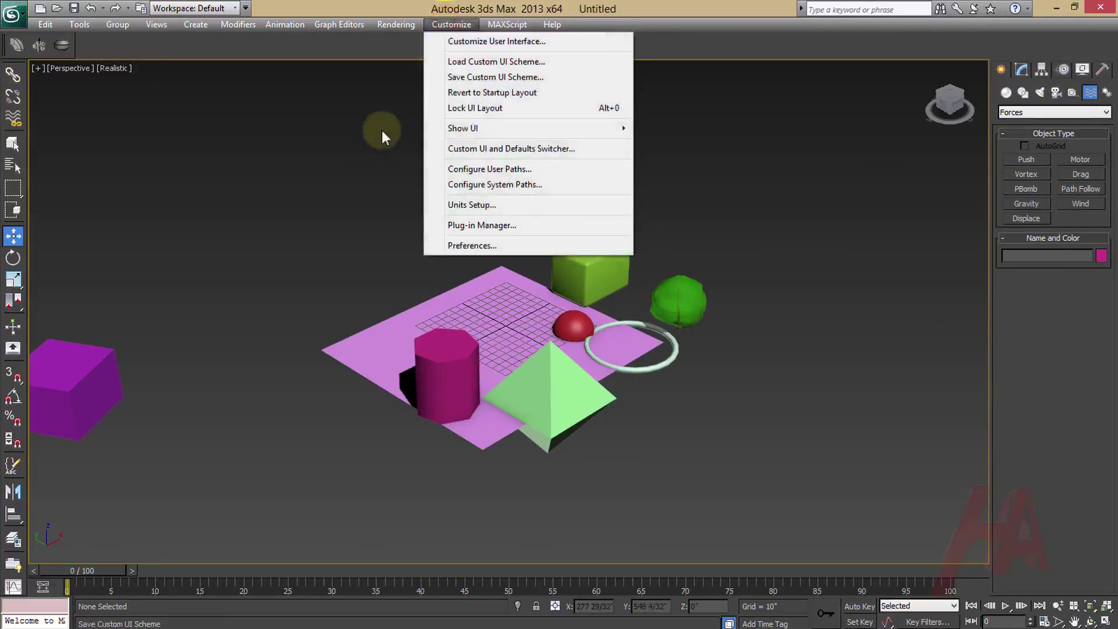
{"action": "mouse_move", "coordinate": [489, 128]}
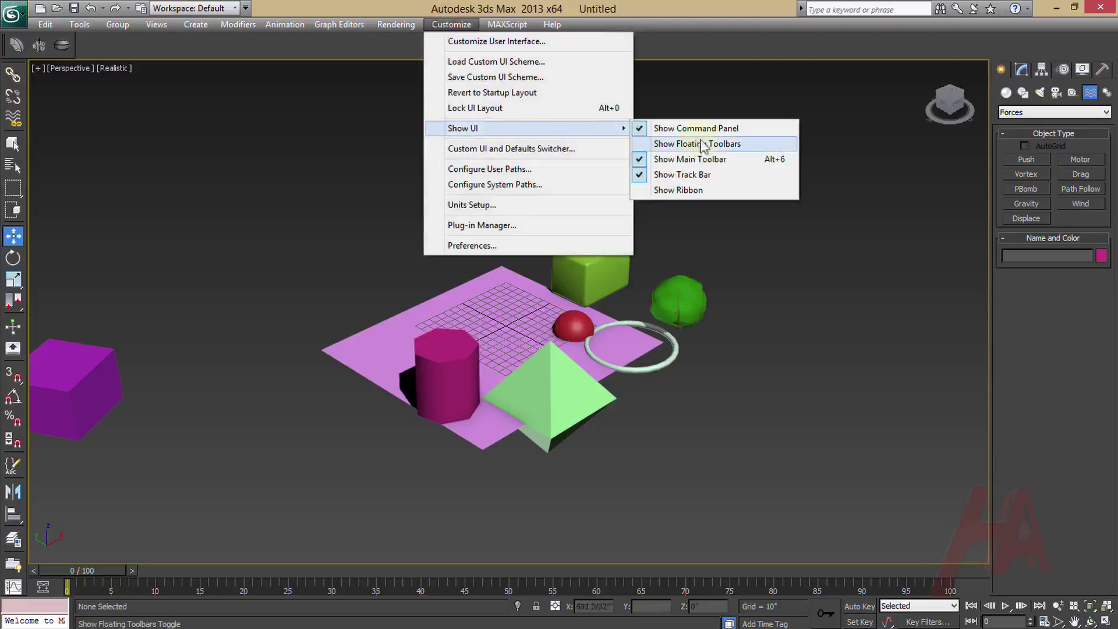
{"action": "left_click", "coordinate": [705, 129]}
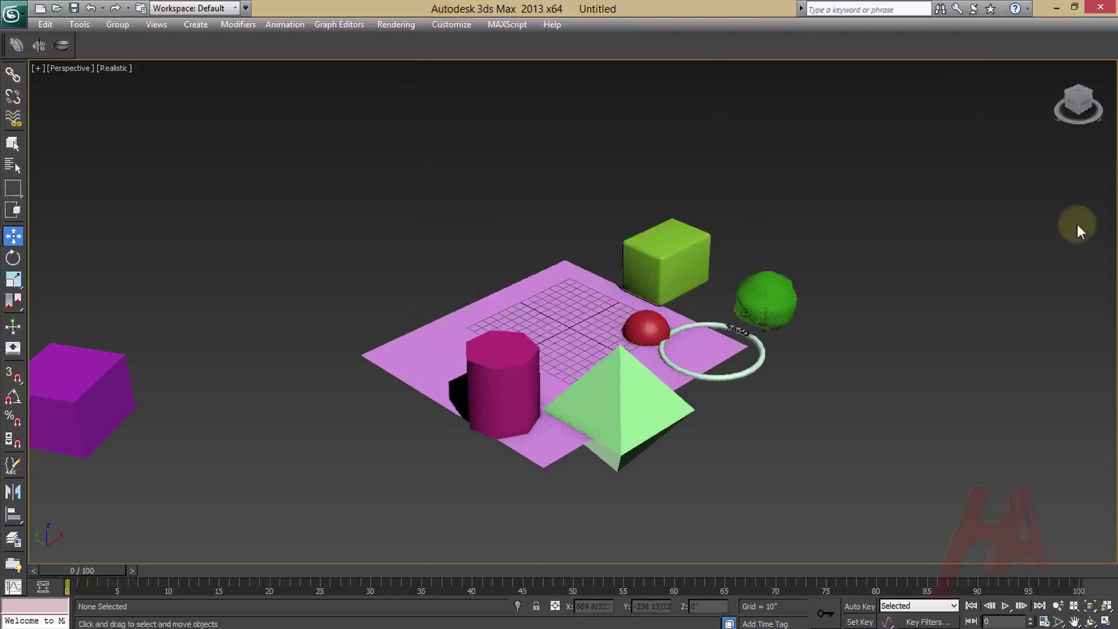
{"action": "left_click", "coordinate": [452, 25]}
{"action": "mouse_move", "coordinate": [463, 128]}
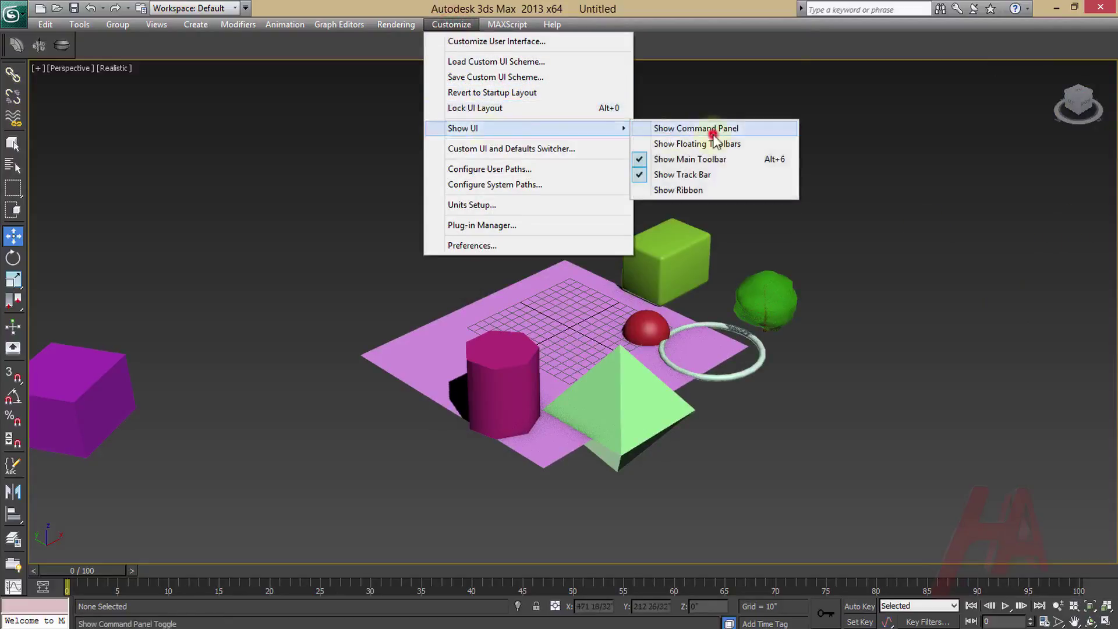
{"action": "left_click", "coordinate": [707, 130]}
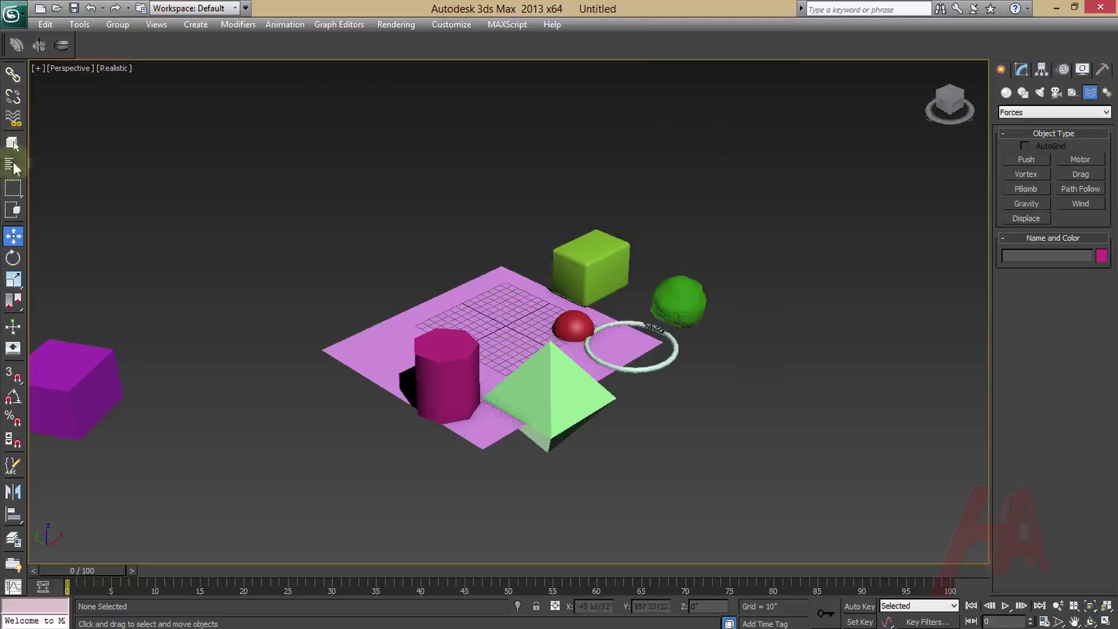
{"action": "left_click", "coordinate": [455, 26]}
{"action": "mouse_move", "coordinate": [462, 128]}
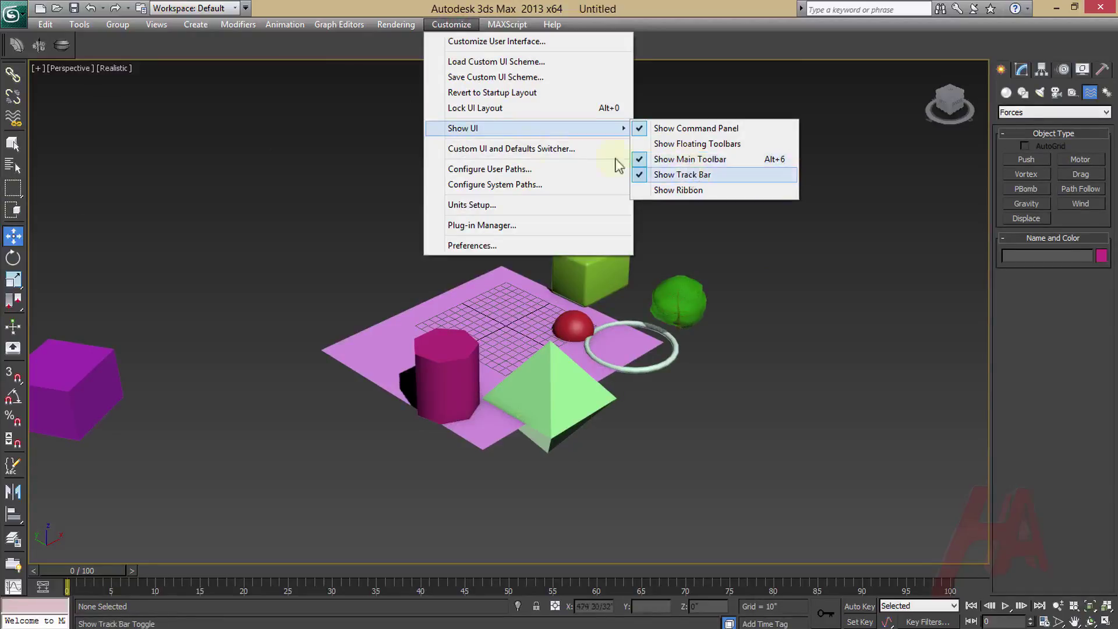
{"action": "left_click", "coordinate": [366, 124]}
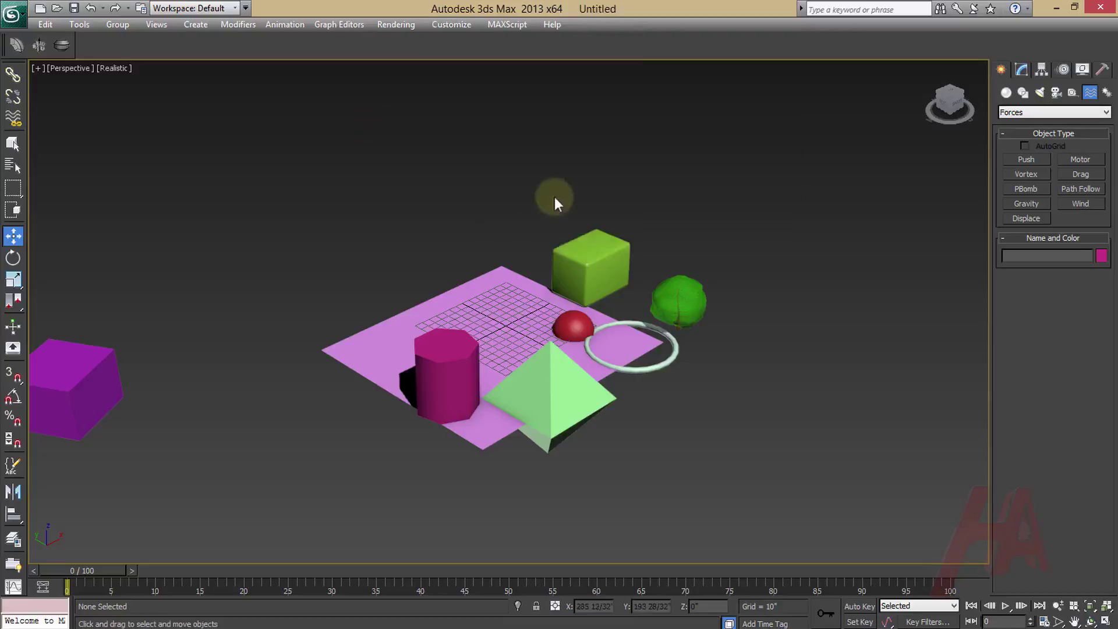
{"action": "key", "text": "alt+w"}
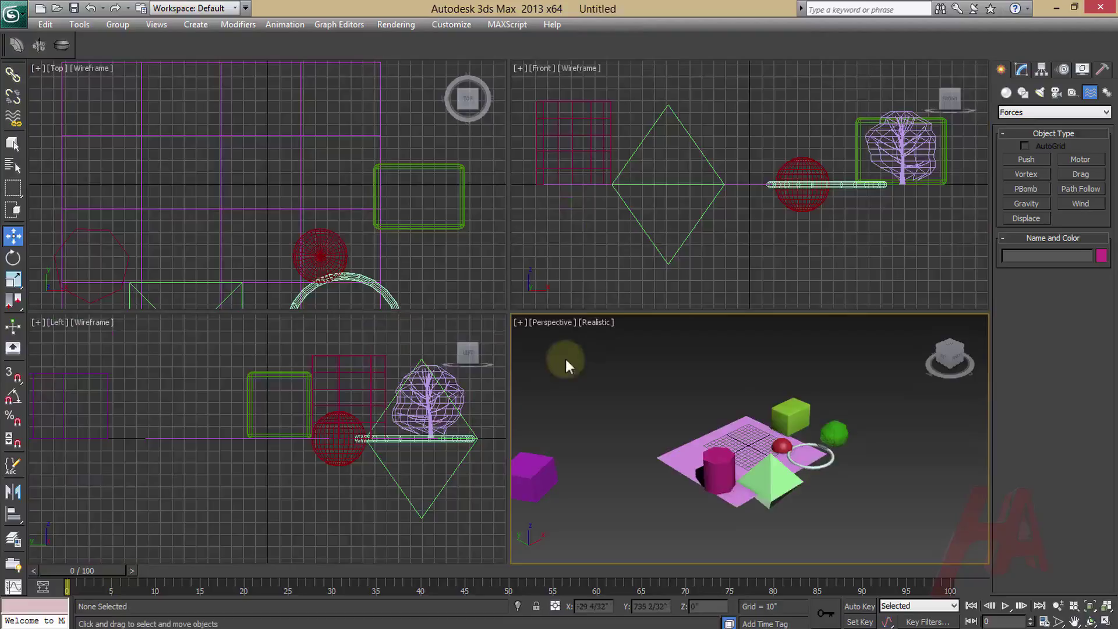
- Orbit, pan and zoom the Perspective view to look around the scene
{"action": "middle_click_drag", "start_coordinate": [731, 408], "coordinate": [720, 403], "text": "alt"}
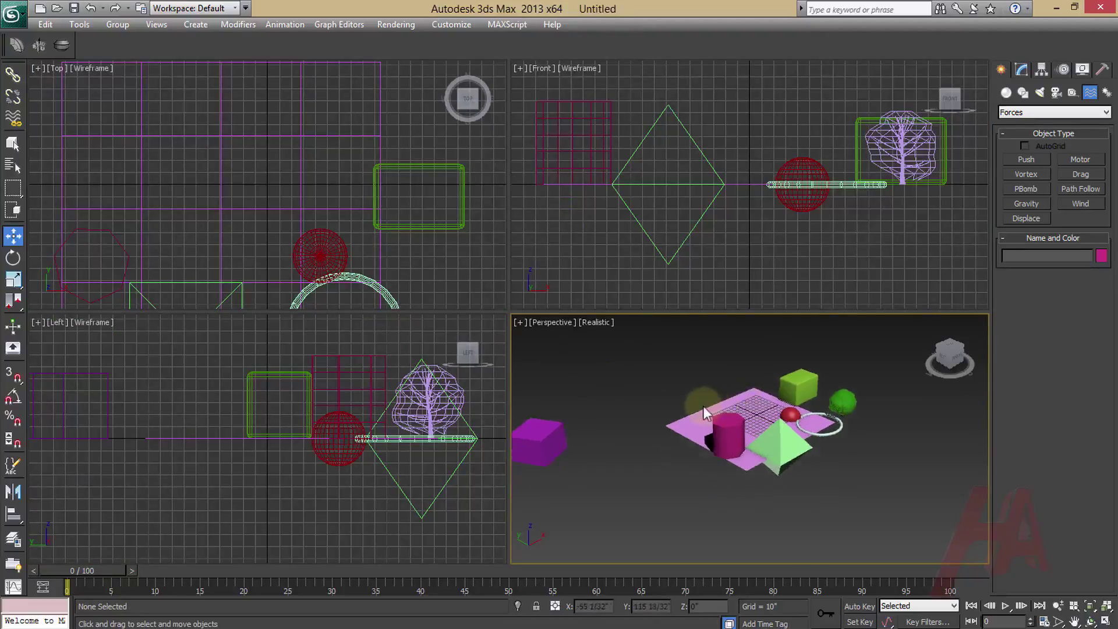
{"action": "mouse_move", "coordinate": [826, 417]}
{"action": "middle_mouse_down", "text": "alt"}
{"action": "mouse_move", "coordinate": [726, 414]}
{"action": "mouse_move", "coordinate": [717, 389]}
{"action": "mouse_move", "coordinate": [712, 426]}
{"action": "middle_mouse_up", "text": "alt"}
{"action": "scroll", "coordinate": [726, 392], "scroll_direction": "up", "scroll_amount": 5}
{"action": "scroll", "coordinate": [727, 396], "scroll_direction": "down", "scroll_amount": 3}
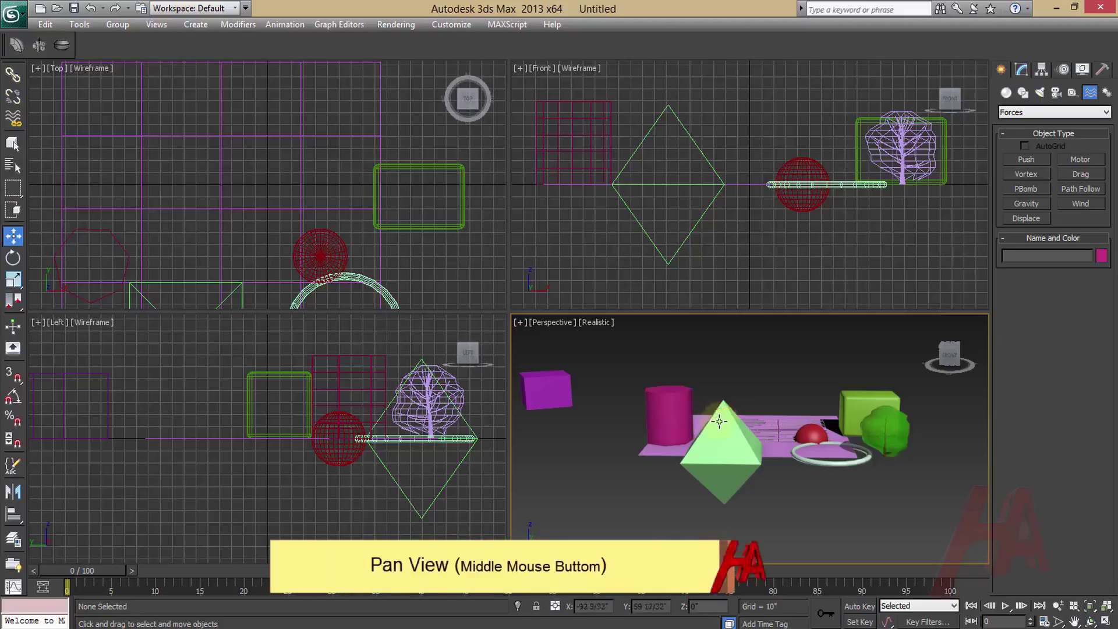
{"action": "mouse_move", "coordinate": [719, 422]}
{"action": "middle_mouse_down"}
{"action": "mouse_move", "coordinate": [608, 434]}
{"action": "mouse_move", "coordinate": [838, 433]}
{"action": "mouse_move", "coordinate": [599, 443]}
{"action": "mouse_move", "coordinate": [823, 448]}
{"action": "mouse_move", "coordinate": [696, 442]}
{"action": "mouse_move", "coordinate": [713, 440]}
{"action": "middle_mouse_up"}
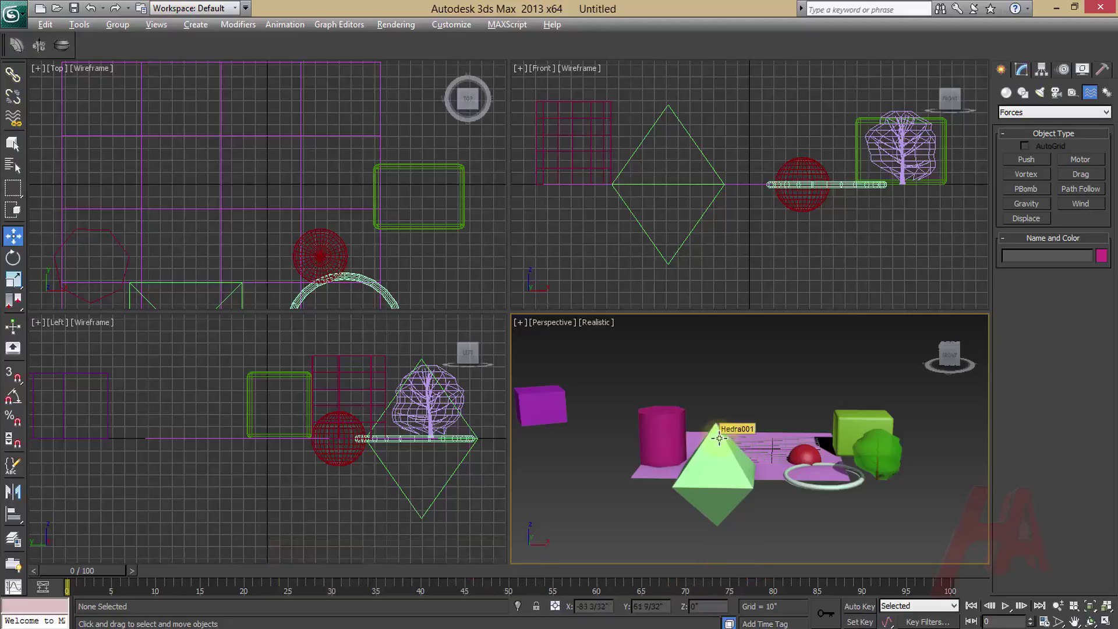
{"action": "mouse_move", "coordinate": [717, 438]}
{"action": "middle_mouse_down", "text": "alt"}
{"action": "mouse_move", "coordinate": [876, 450]}
{"action": "mouse_move", "coordinate": [677, 499]}
{"action": "mouse_move", "coordinate": [721, 382]}
{"action": "mouse_move", "coordinate": [779, 419]}
{"action": "middle_mouse_up", "text": "alt"}
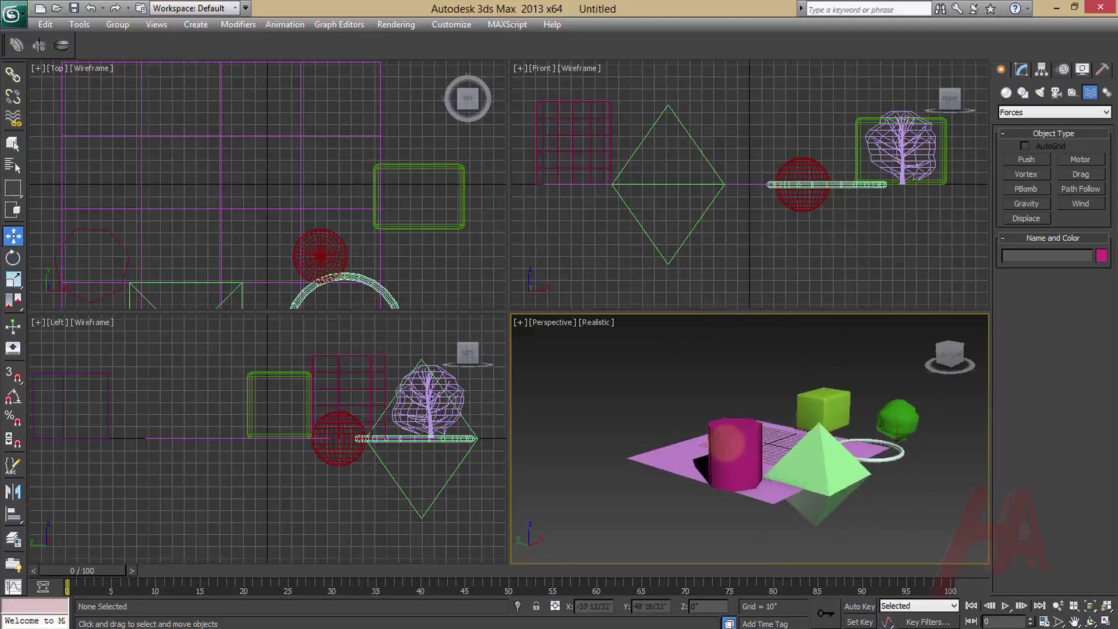
{"action": "scroll", "coordinate": [752, 442], "scroll_direction": "up", "scroll_amount": 3}
{"action": "mouse_move", "coordinate": [793, 249]}
{"action": "middle_mouse_down", "text": "ctrl+alt"}
{"action": "mouse_move", "coordinate": [835, 148]}
{"action": "mouse_move", "coordinate": [804, 285]}
{"action": "mouse_move", "coordinate": [892, 421]}
{"action": "mouse_move", "coordinate": [802, 322]}
{"action": "mouse_move", "coordinate": [886, 53]}
{"action": "mouse_move", "coordinate": [733, 540]}
{"action": "mouse_move", "coordinate": [746, 442]}
{"action": "middle_mouse_up", "text": "ctrl+alt"}
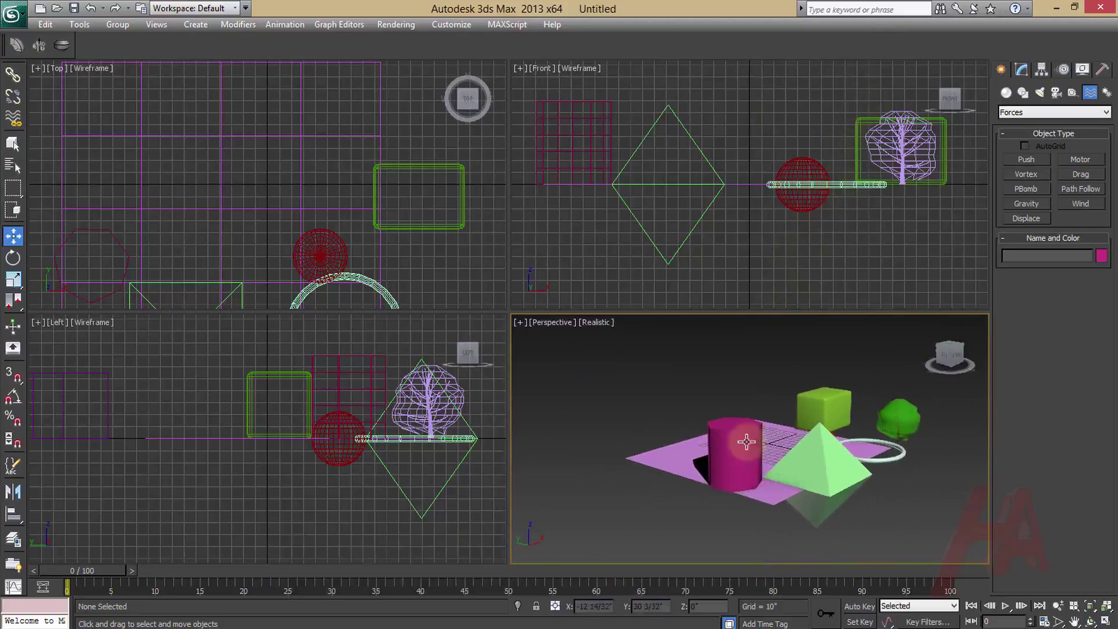
{"action": "scroll", "coordinate": [746, 442], "scroll_direction": "up", "scroll_amount": 3}
{"action": "scroll", "coordinate": [746, 443], "scroll_direction": "up", "scroll_amount": 2}
{"action": "scroll", "coordinate": [746, 442], "scroll_direction": "down", "scroll_amount": 2}
{"action": "scroll", "coordinate": [746, 443], "scroll_direction": "down", "scroll_amount": 3}
{"action": "scroll", "coordinate": [747, 443], "scroll_direction": "up", "scroll_amount": 4}
{"action": "scroll", "coordinate": [746, 442], "scroll_direction": "down", "scroll_amount": 6}
{"action": "scroll", "coordinate": [746, 443], "scroll_direction": "up", "scroll_amount": 4}
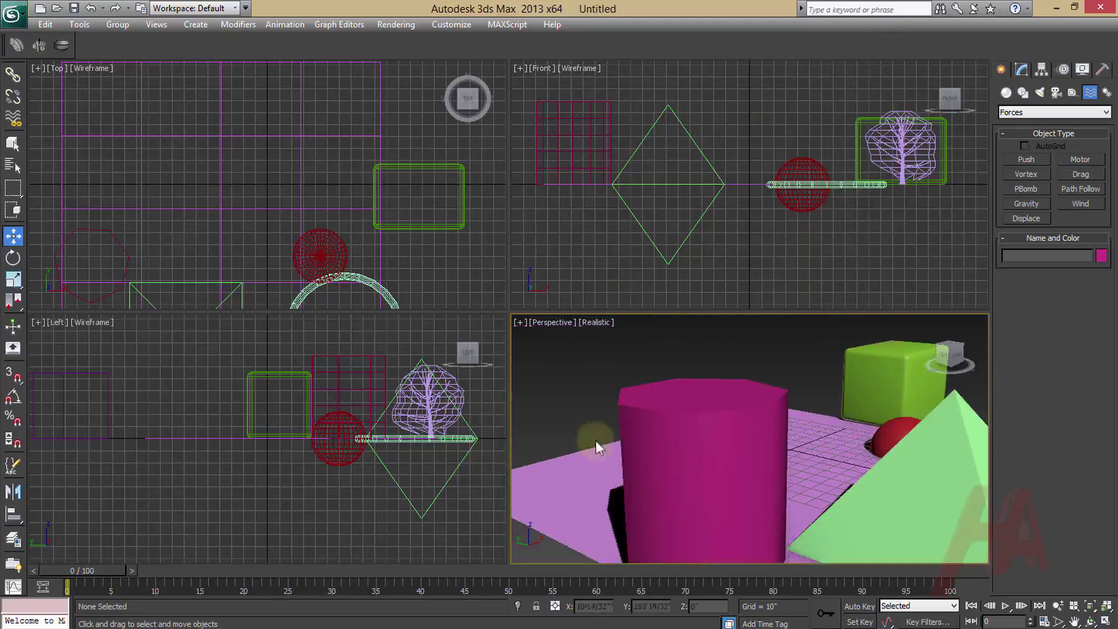
{"action": "scroll", "coordinate": [674, 417], "scroll_direction": "down", "scroll_amount": 2}
{"action": "scroll", "coordinate": [711, 442], "scroll_direction": "down", "scroll_amount": 4}
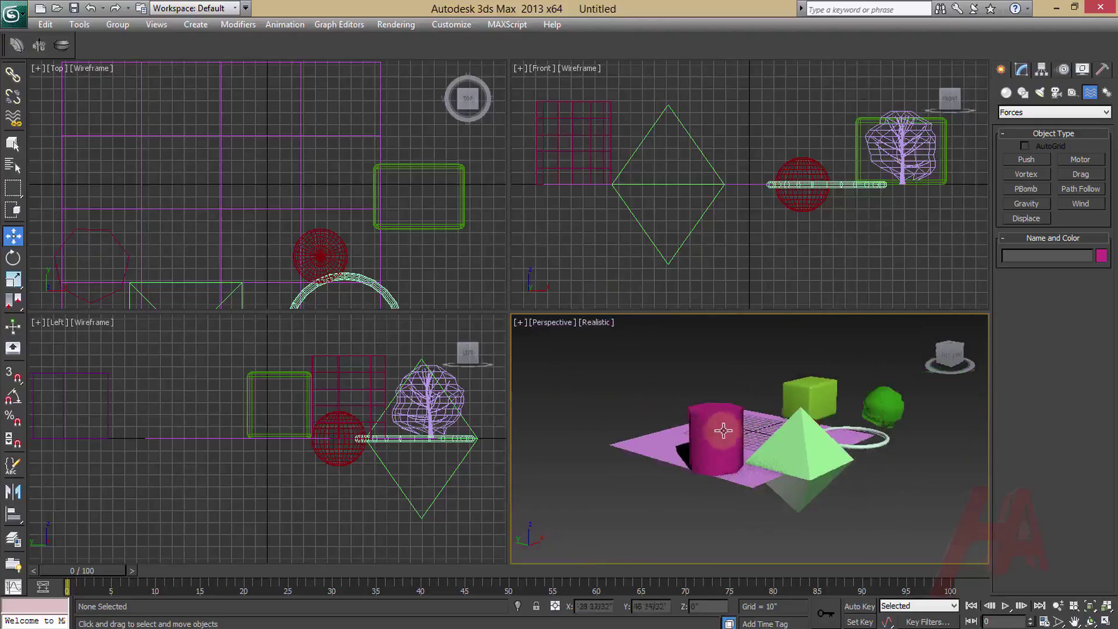
{"action": "middle_click_drag", "start_coordinate": [711, 442], "coordinate": [690, 428]}
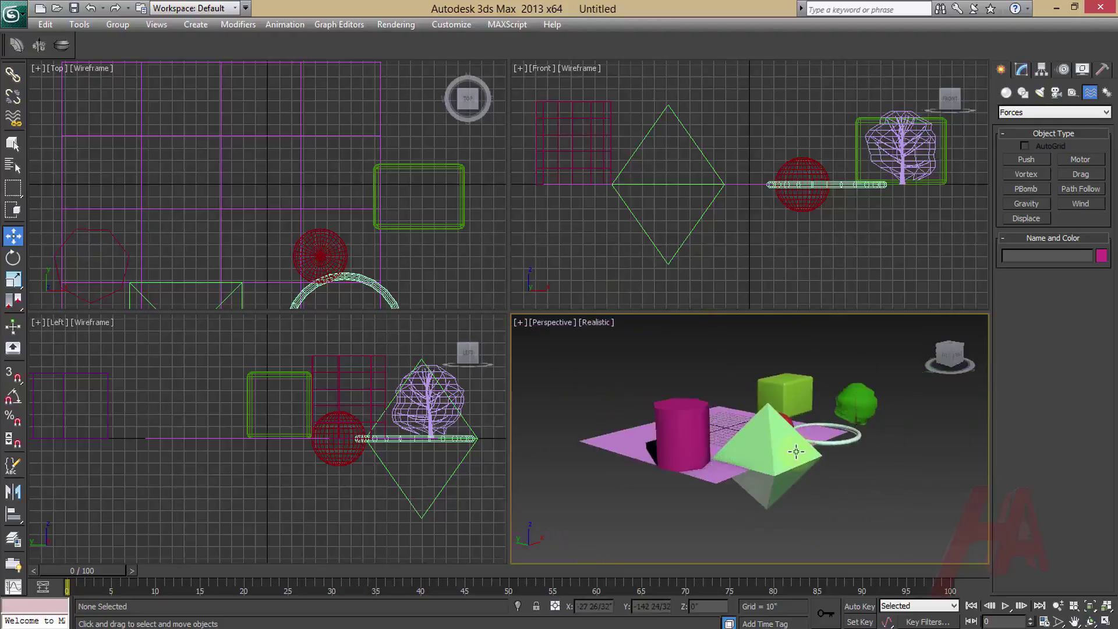
- Activate the Front, Top, Left and Perspective viewports in turn, orbiting Perspective higher
{"action": "left_click", "coordinate": [723, 374]}
{"action": "left_click", "coordinate": [601, 213]}
{"action": "left_click", "coordinate": [322, 190]}
{"action": "left_click", "coordinate": [173, 361]}
{"action": "left_click", "coordinate": [613, 385]}
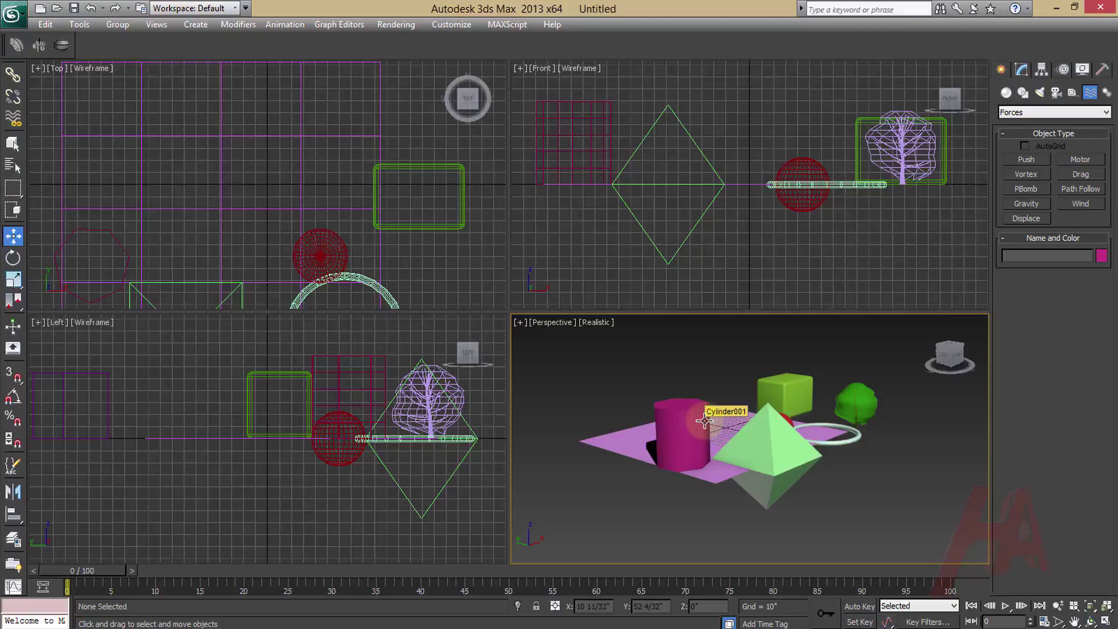
{"action": "mouse_move", "coordinate": [676, 423]}
{"action": "middle_mouse_down", "text": "alt"}
{"action": "mouse_move", "coordinate": [646, 456]}
{"action": "mouse_move", "coordinate": [658, 407]}
{"action": "middle_mouse_up", "text": "alt"}
{"action": "left_click", "coordinate": [590, 94]}
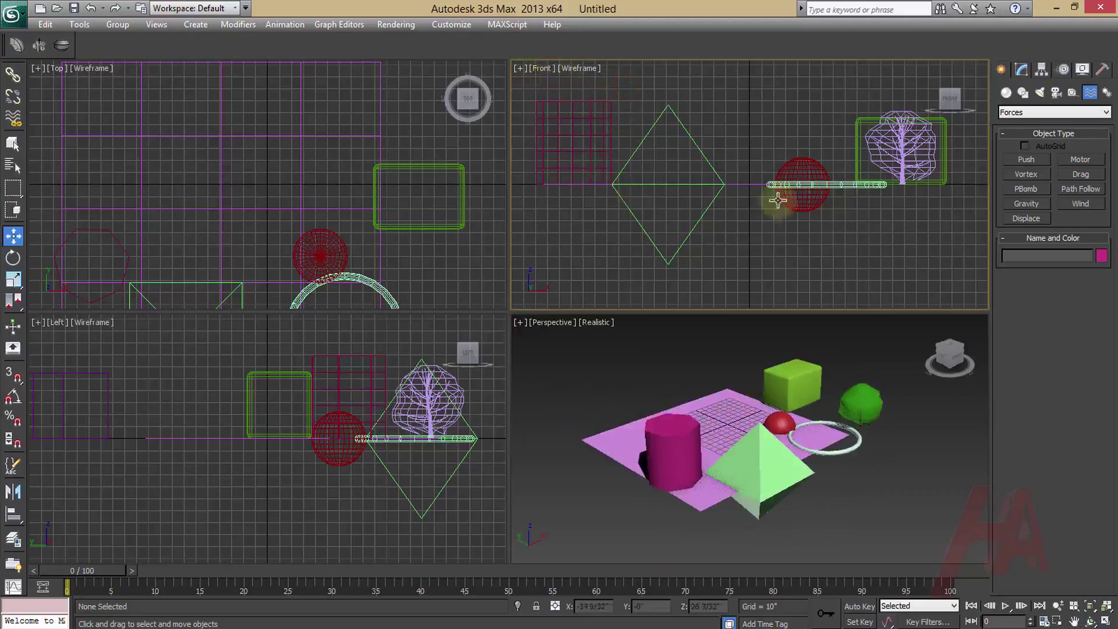
- Pan and zoom out the Front and Top views, then make Perspective active
{"action": "middle_click_drag", "start_coordinate": [776, 213], "coordinate": [777, 216]}
{"action": "scroll", "coordinate": [776, 215], "scroll_direction": "down", "scroll_amount": 4}
{"action": "scroll", "coordinate": [750, 194], "scroll_direction": "down", "scroll_amount": 1}
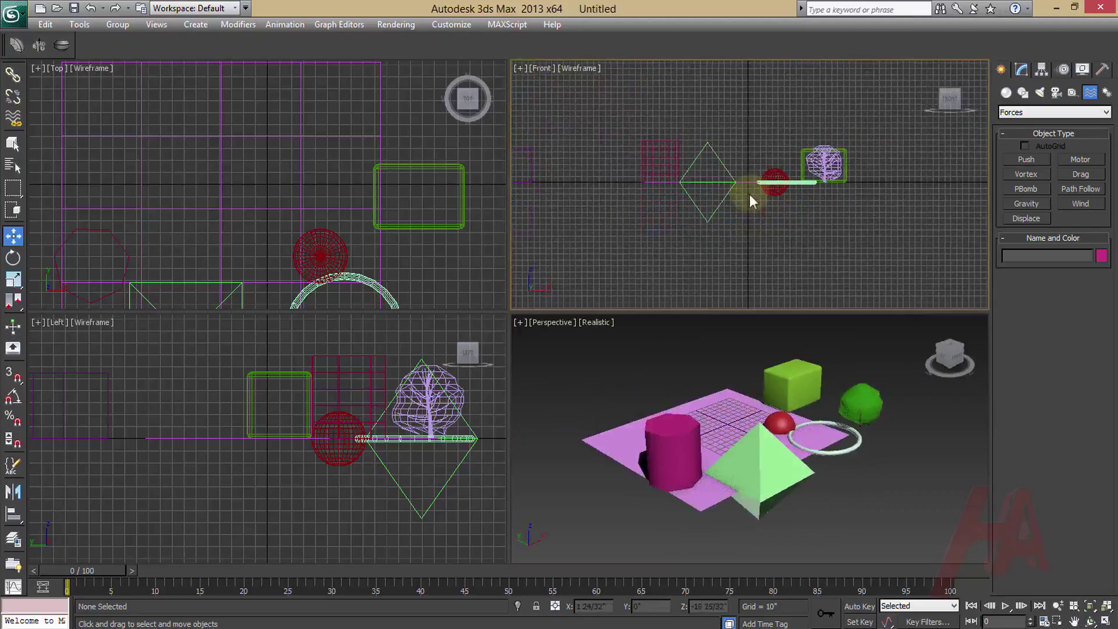
{"action": "middle_click_drag", "start_coordinate": [290, 186], "coordinate": [271, 179]}
{"action": "scroll", "coordinate": [273, 180], "scroll_direction": "down", "scroll_amount": 4}
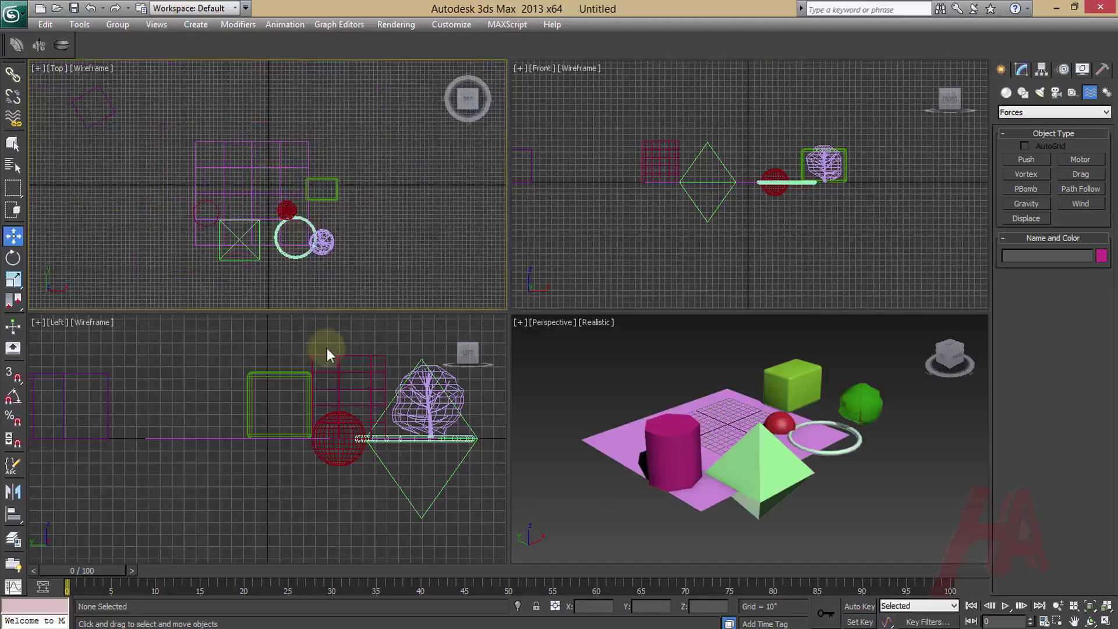
{"action": "scroll", "coordinate": [253, 374], "scroll_direction": "down", "scroll_amount": 2}
{"action": "scroll", "coordinate": [268, 385], "scroll_direction": "down", "scroll_amount": 2}
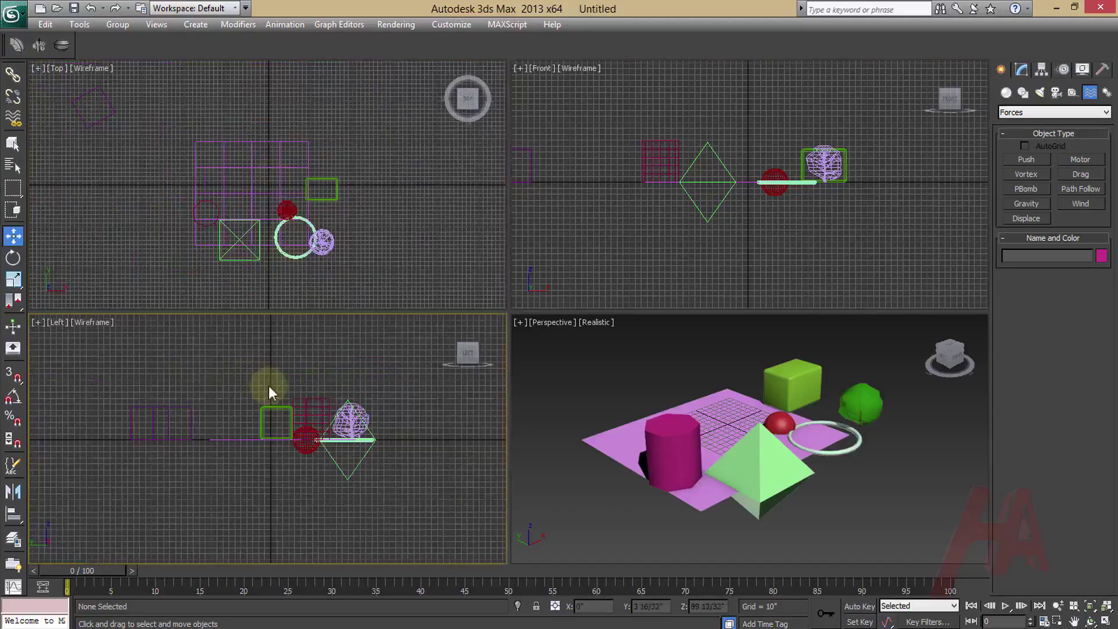
{"action": "left_click", "coordinate": [582, 387]}
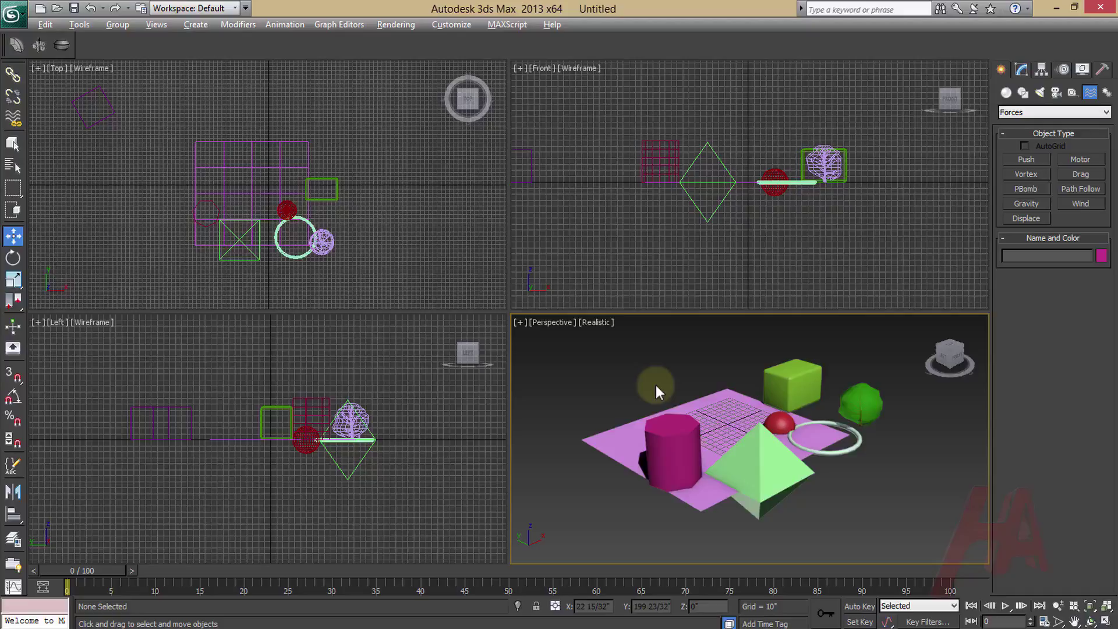
- Maximize the Perspective, Front and Top views in turn, restoring four viewports each time
{"action": "key", "text": "alt+w"}
{"action": "key", "text": "alt+w"}
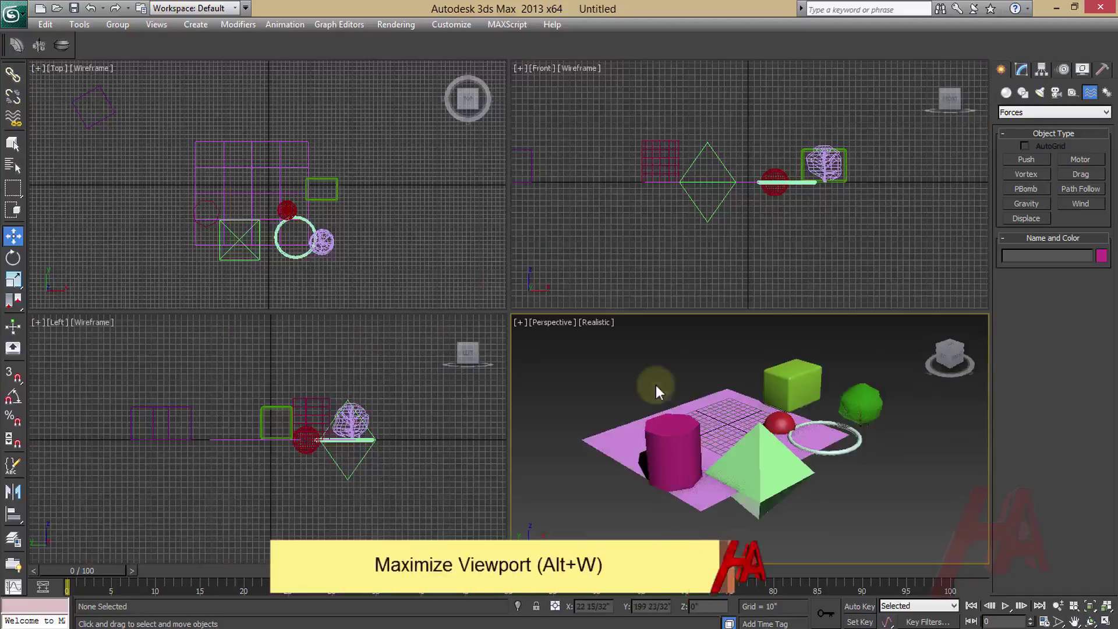
{"action": "key", "text": "alt+w"}
{"action": "key", "text": "alt+w"}
{"action": "key", "text": "alt+w"}
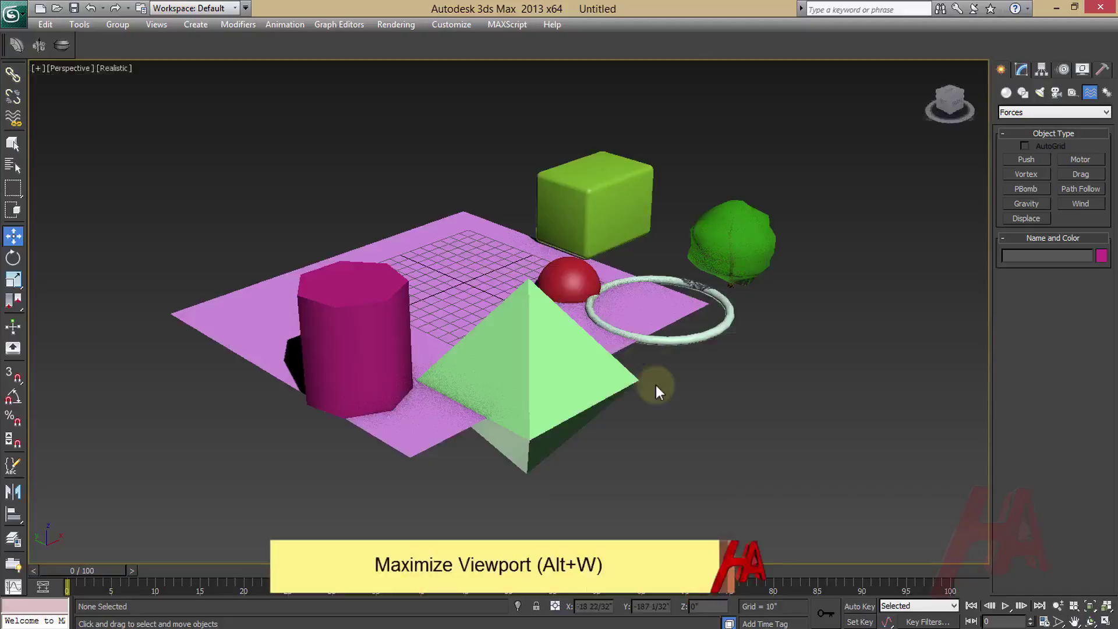
{"action": "key", "text": "alt+w"}
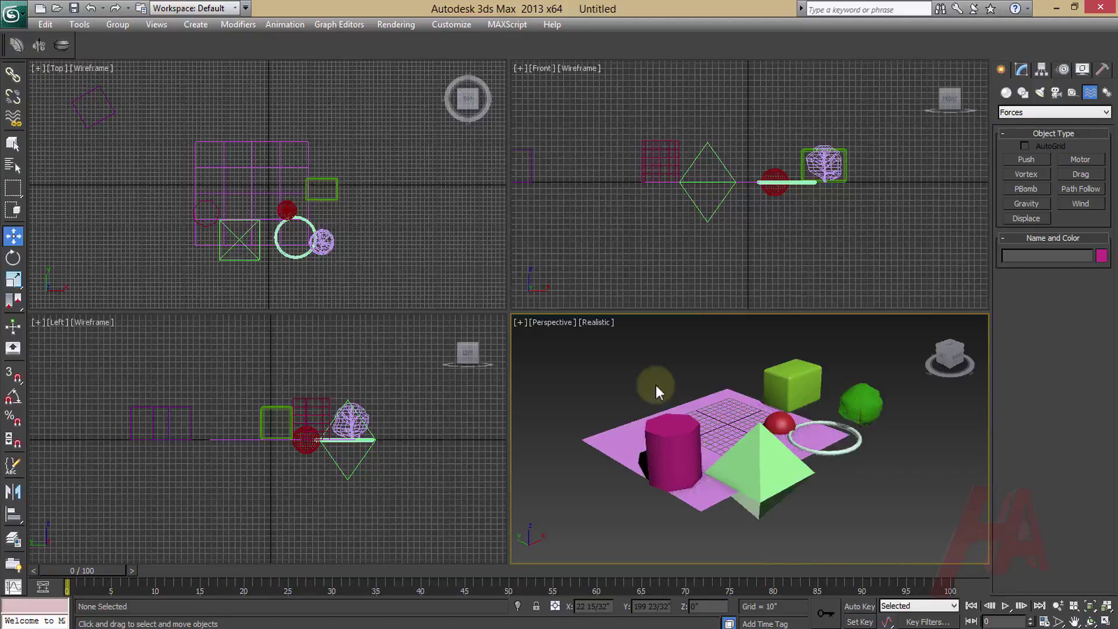
{"action": "left_click", "coordinate": [1107, 621]}
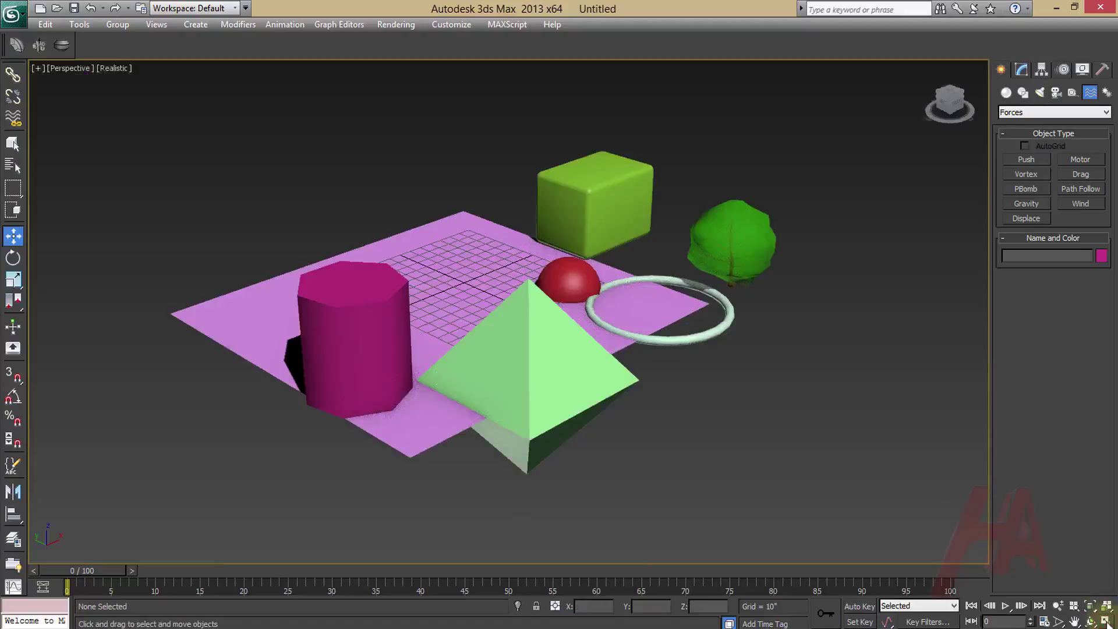
{"action": "left_click", "coordinate": [1104, 621]}
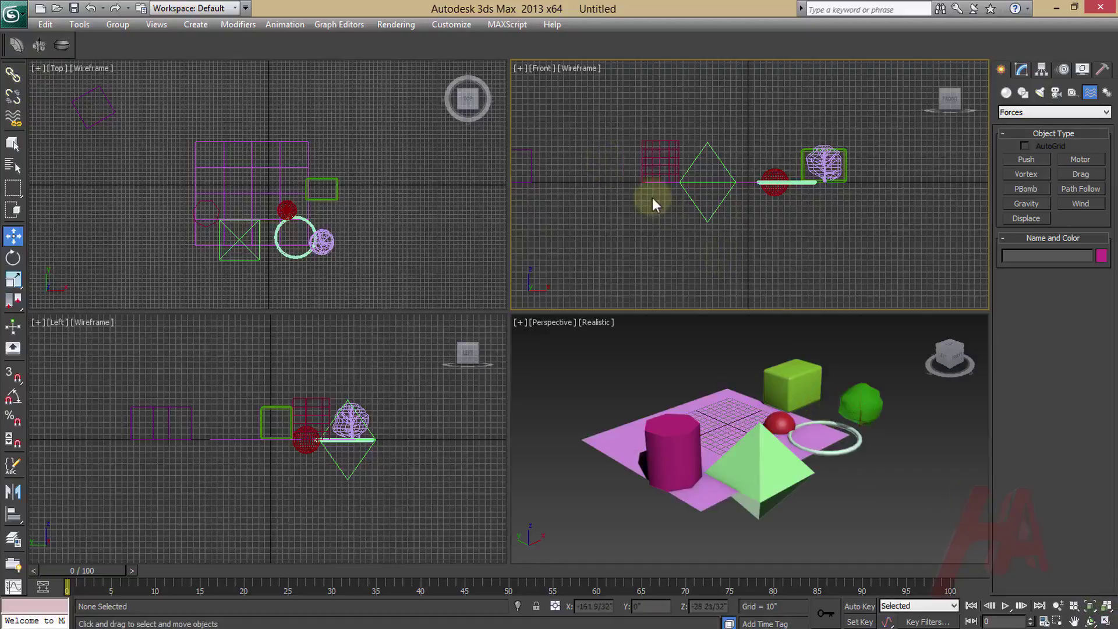
{"action": "left_click", "coordinate": [1104, 620]}
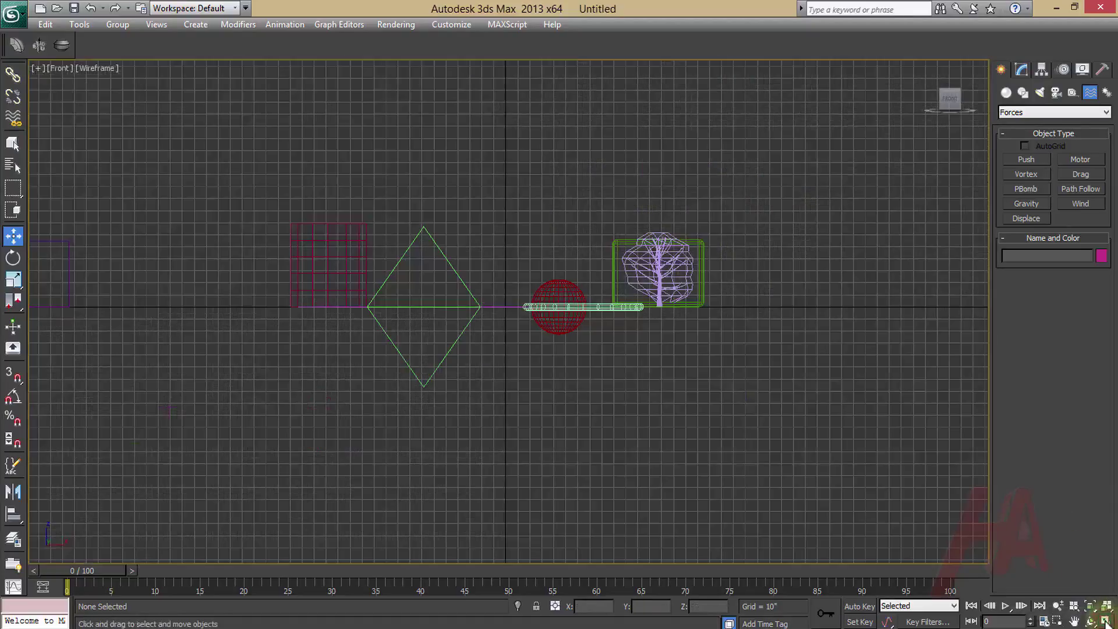
{"action": "left_click", "coordinate": [1104, 621]}
{"action": "left_click", "coordinate": [417, 244]}
{"action": "left_click", "coordinate": [1104, 621]}
{"action": "left_click", "coordinate": [975, 556]}
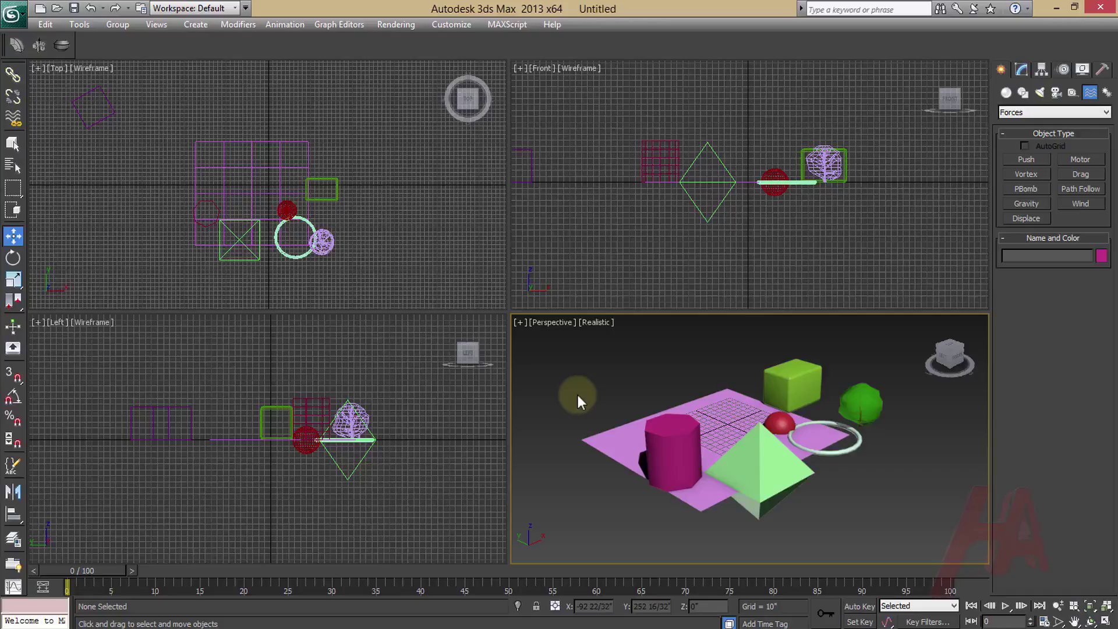
{"action": "left_click", "coordinate": [454, 252]}
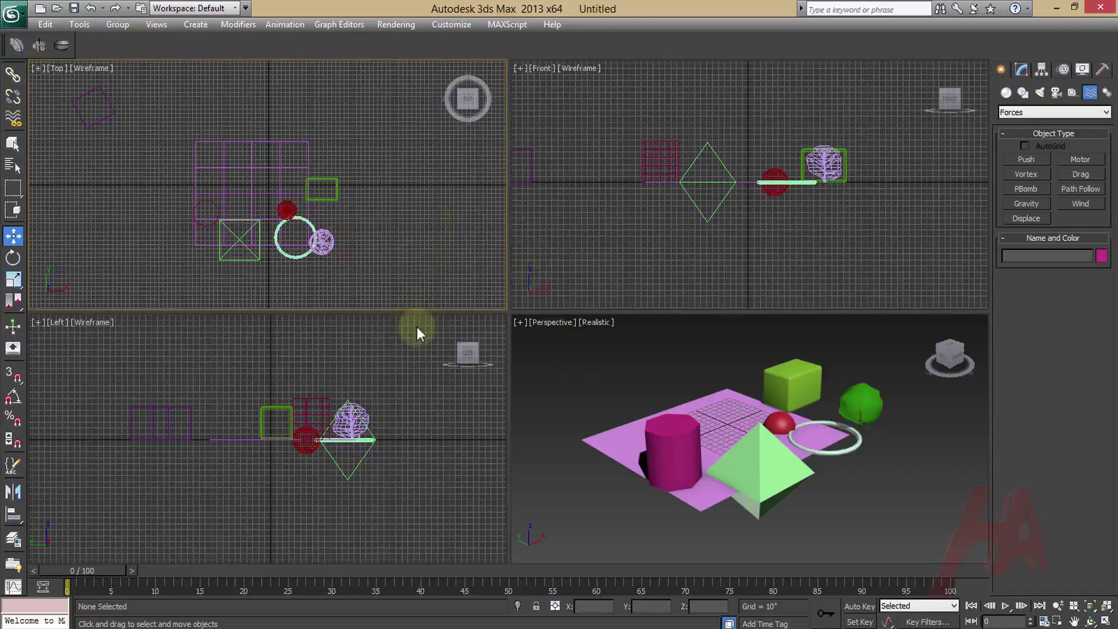
- Set a three-pane layout: large Perspective on the left, Front and Top stacked right
{"action": "left_click", "coordinate": [86, 67]}
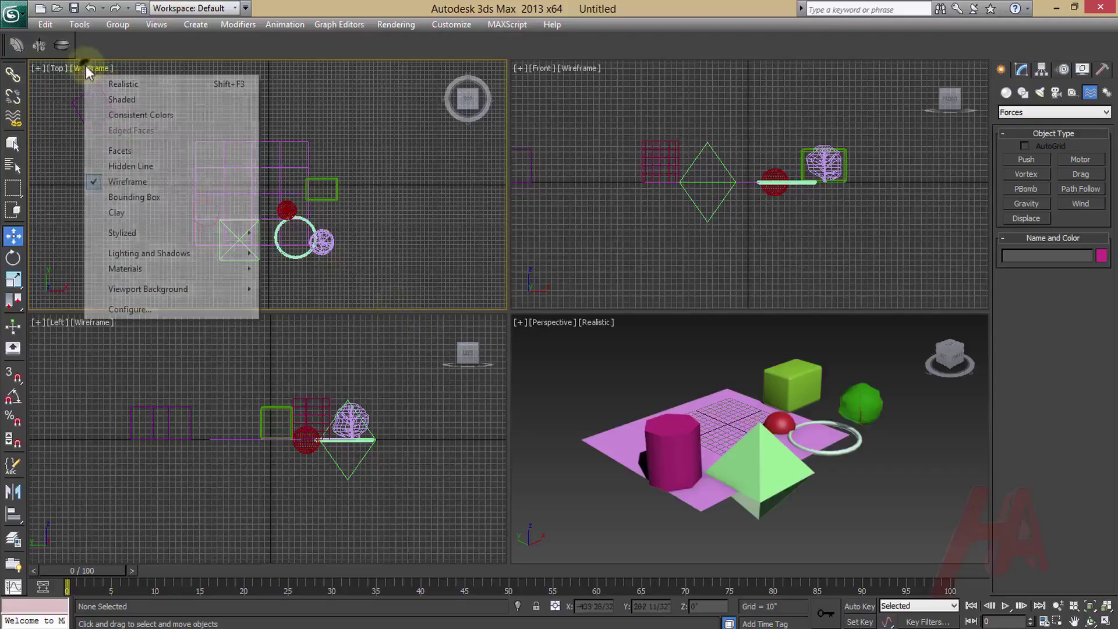
{"action": "left_click", "coordinate": [145, 309]}
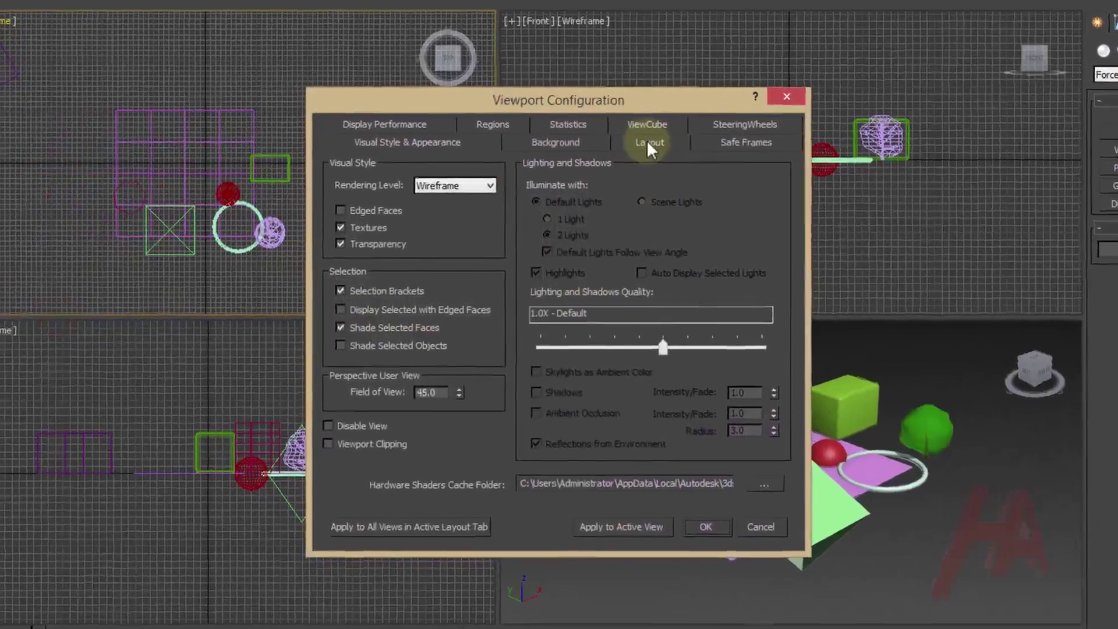
{"action": "left_click", "coordinate": [648, 144]}
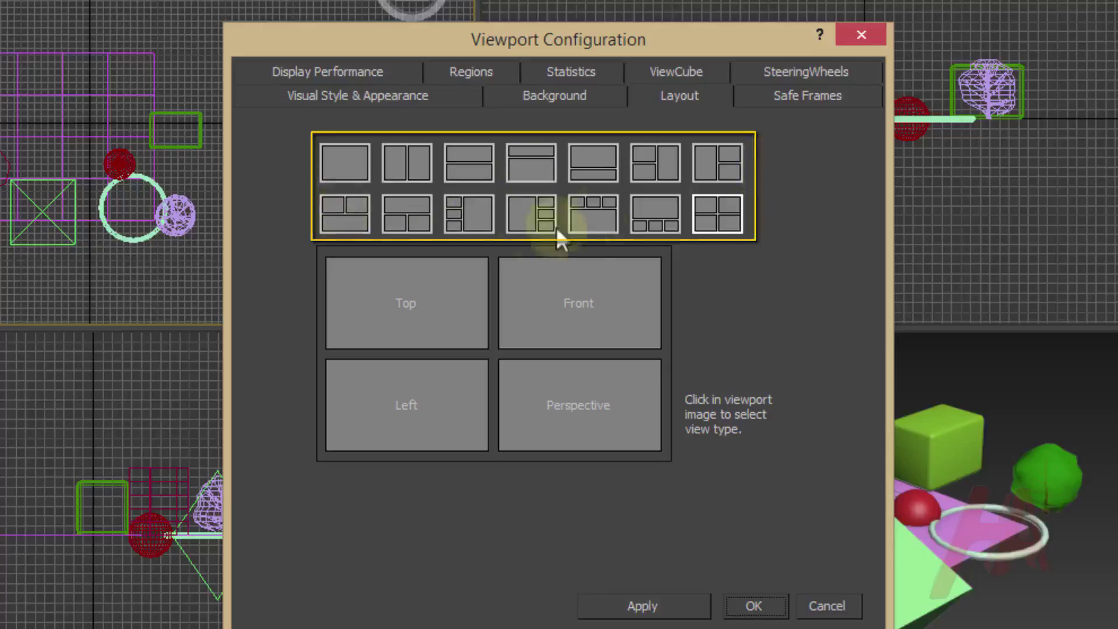
{"action": "left_click", "coordinate": [714, 162]}
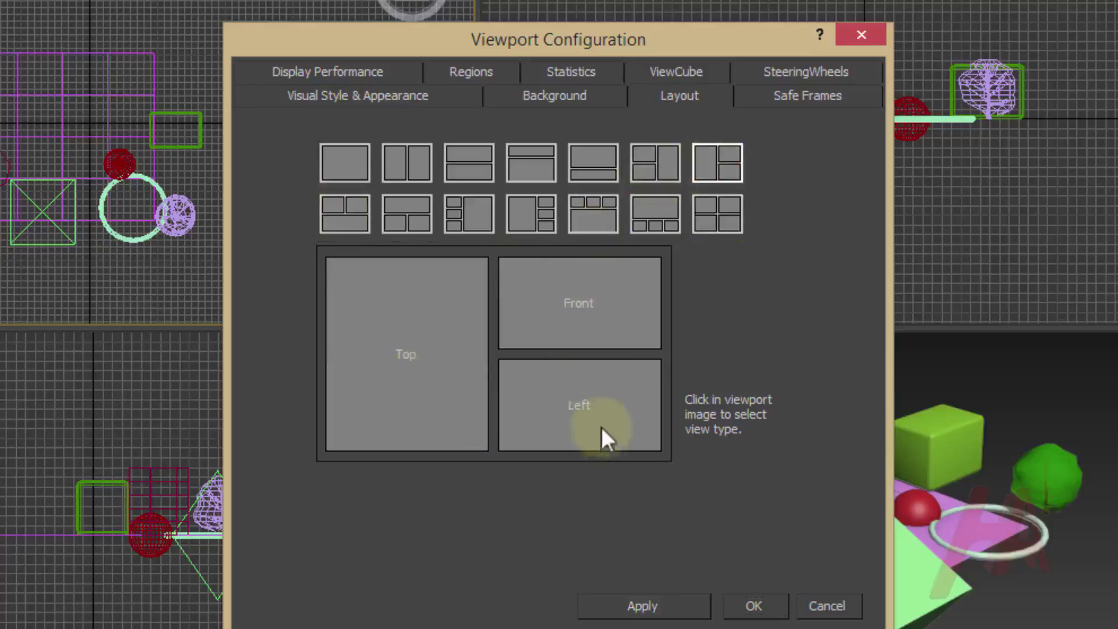
{"action": "left_click", "coordinate": [390, 346]}
{"action": "left_click", "coordinate": [435, 362]}
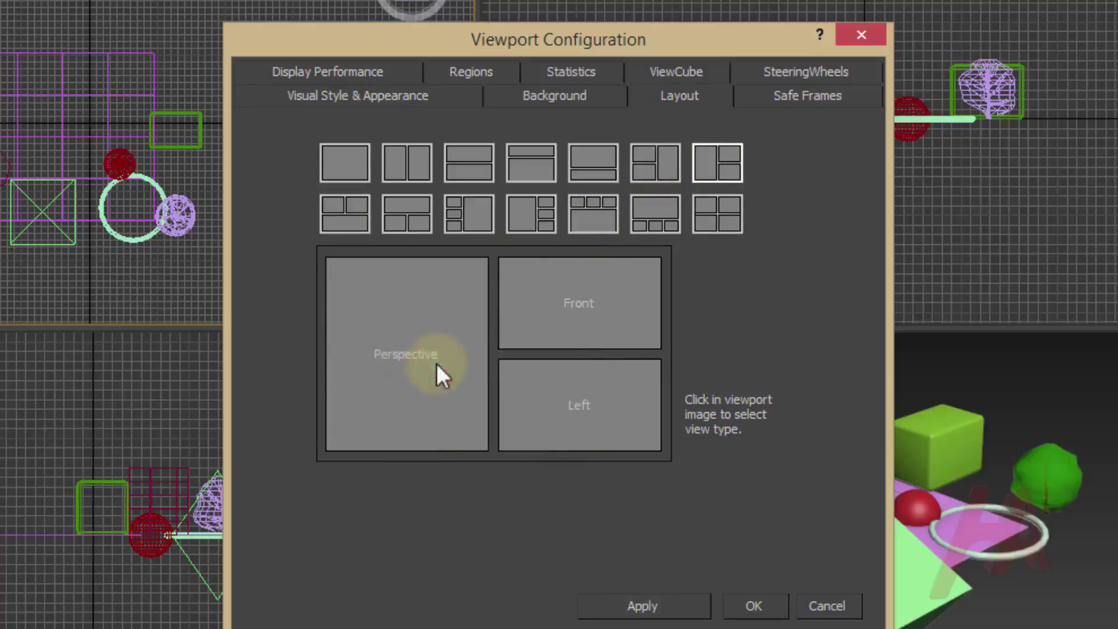
{"action": "left_click", "coordinate": [579, 411]}
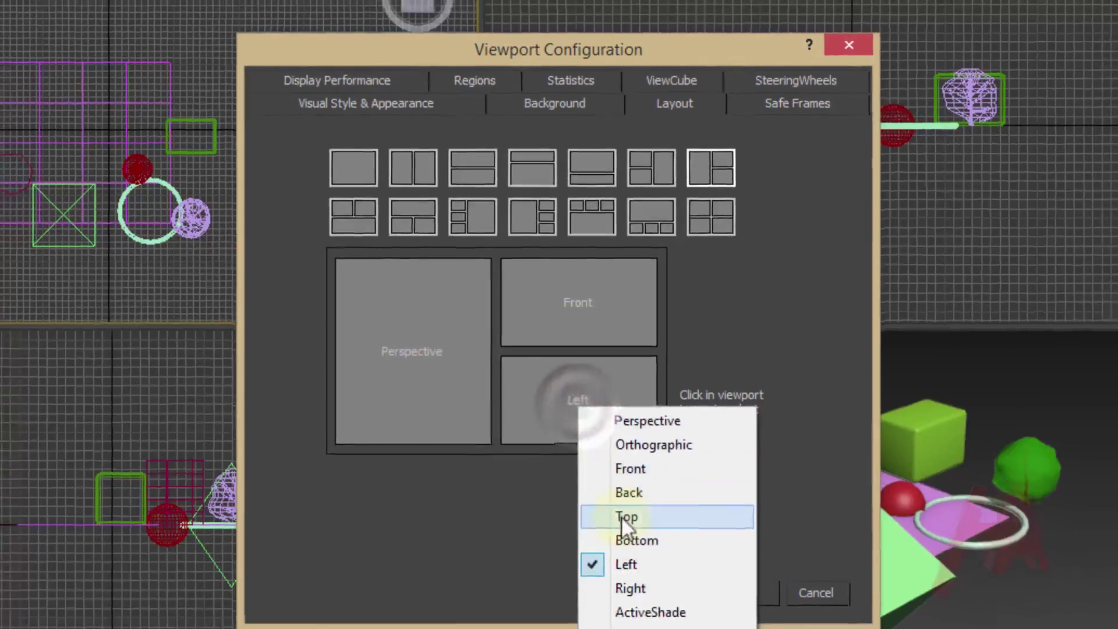
{"action": "left_click", "coordinate": [621, 516]}
{"action": "left_click", "coordinate": [644, 524]}
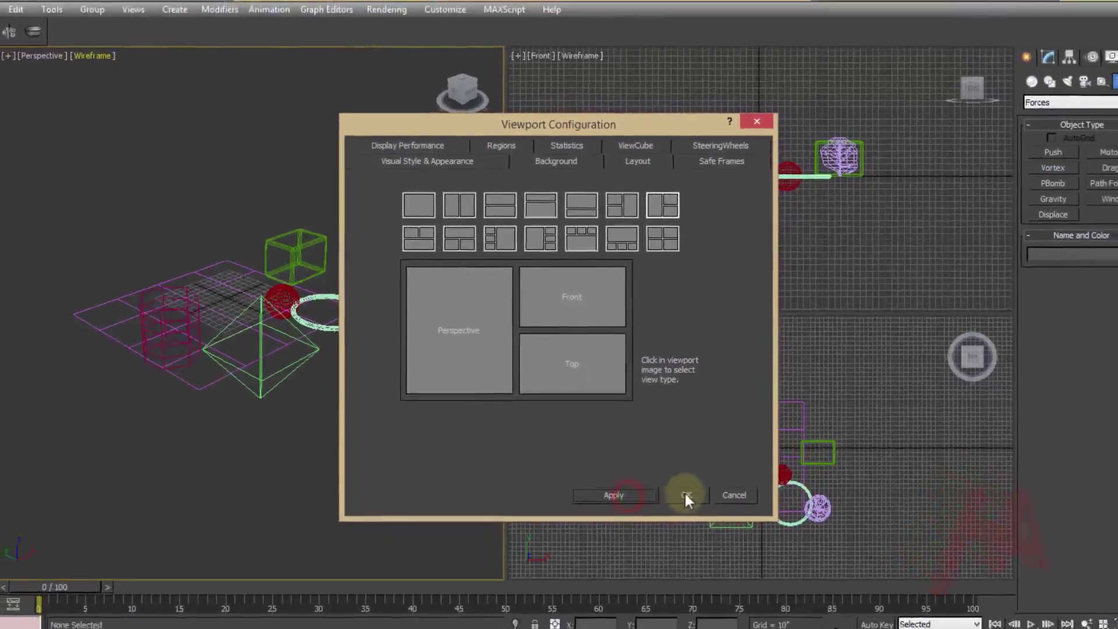
{"action": "left_click", "coordinate": [686, 496]}
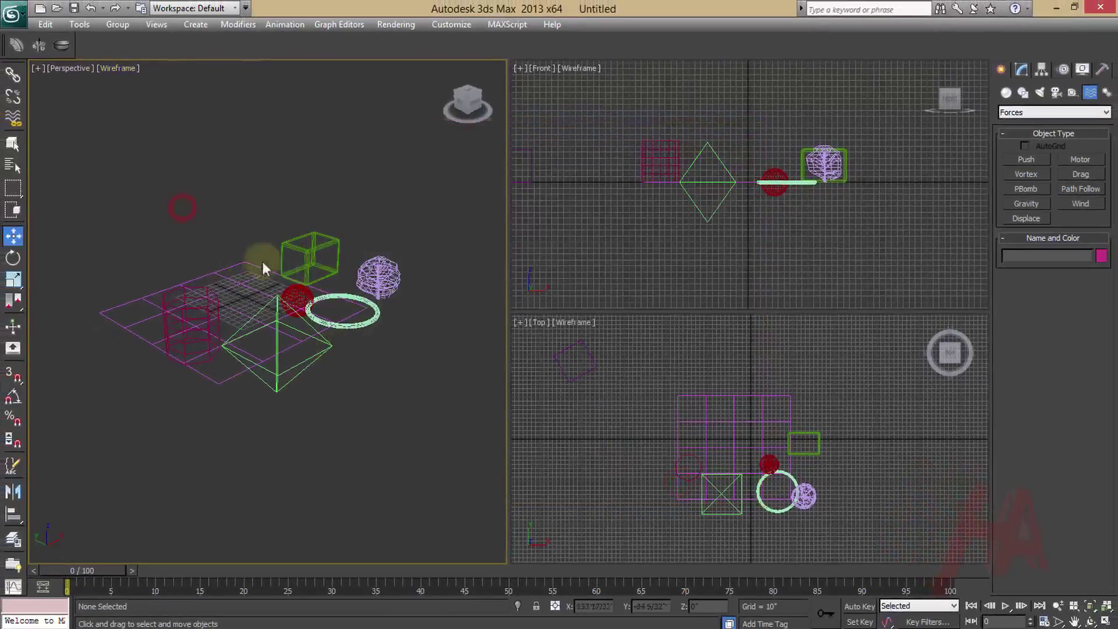
- Change the upper-right pane to Bottom and the lower-right to Right, then activate Perspective
{"action": "left_click", "coordinate": [568, 218]}
{"action": "left_click", "coordinate": [619, 387]}
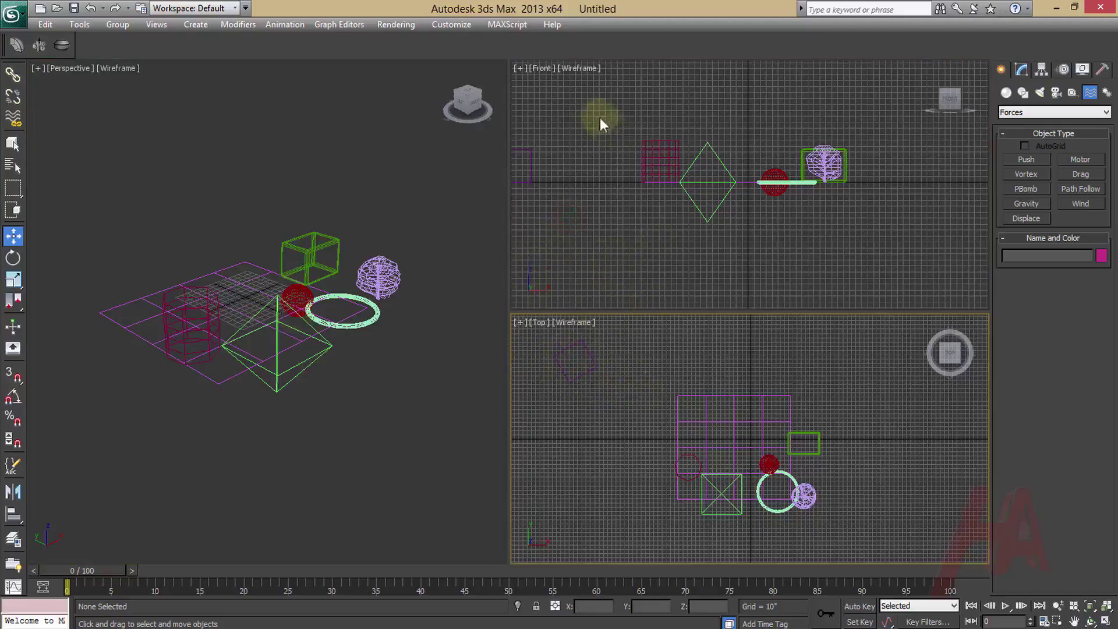
{"action": "left_click", "coordinate": [585, 183]}
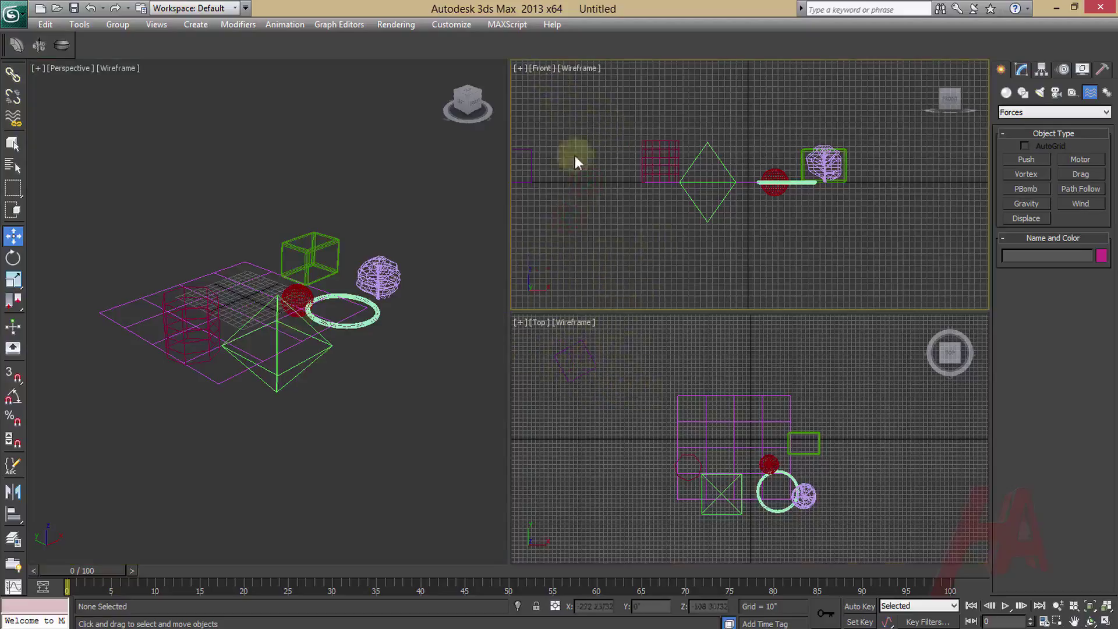
{"action": "left_click", "coordinate": [537, 68]}
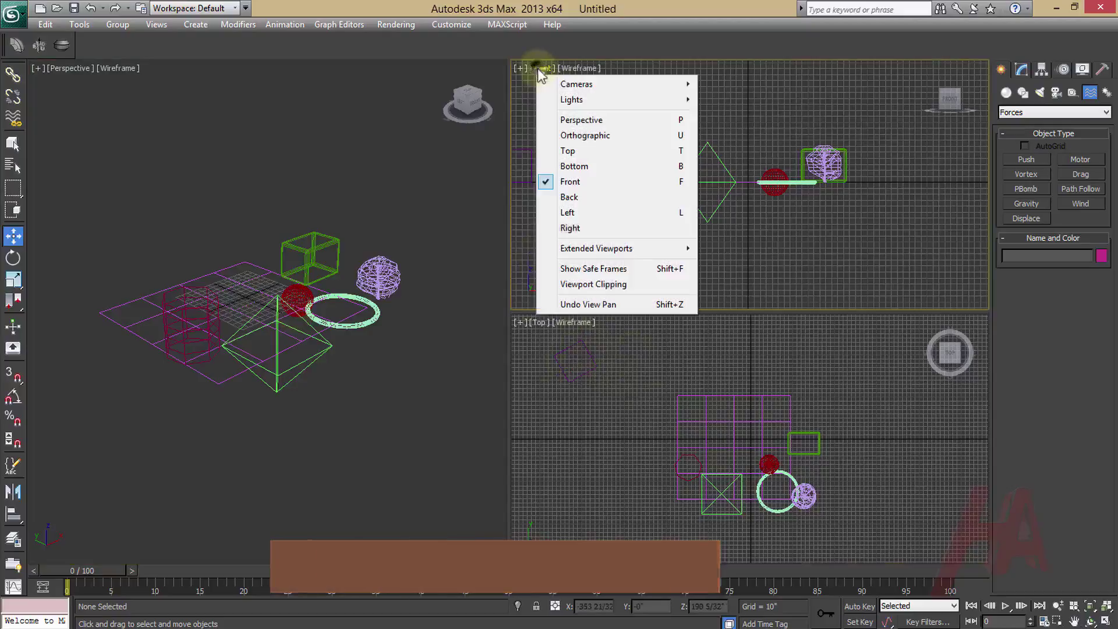
{"action": "left_click", "coordinate": [575, 166]}
{"action": "left_click", "coordinate": [577, 360]}
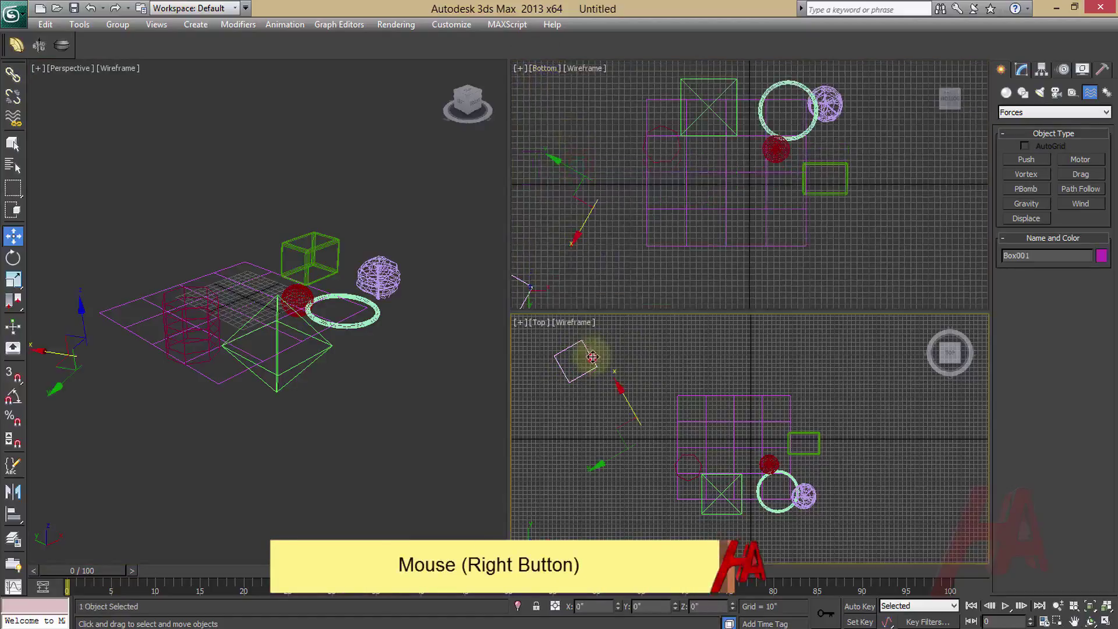
{"action": "left_click", "coordinate": [541, 320]}
{"action": "left_click", "coordinate": [576, 481]}
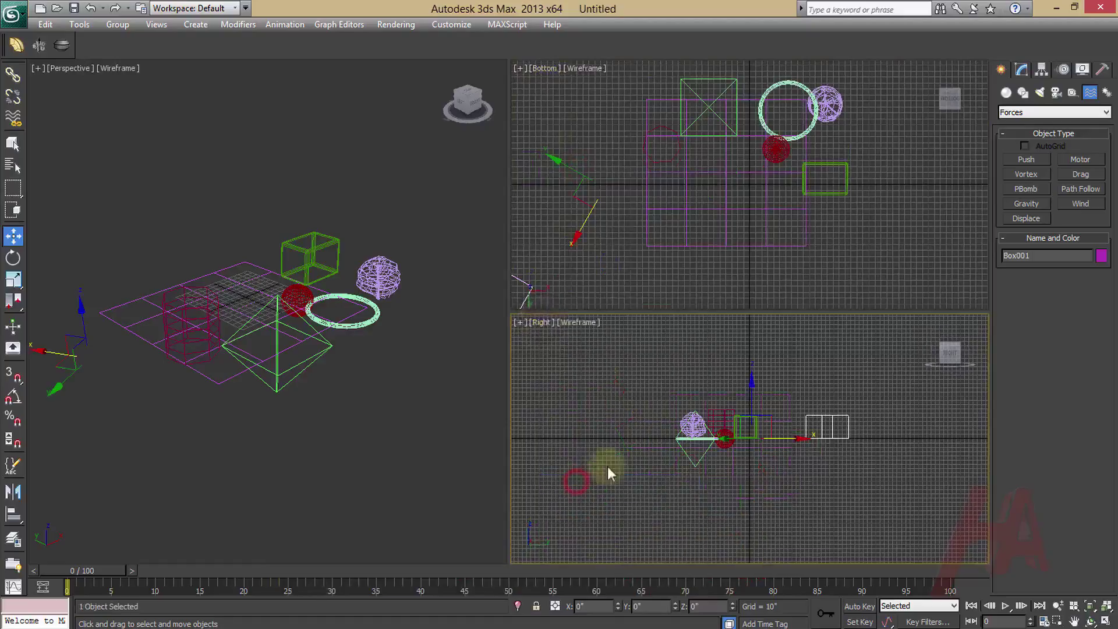
{"action": "left_click", "coordinate": [140, 121]}
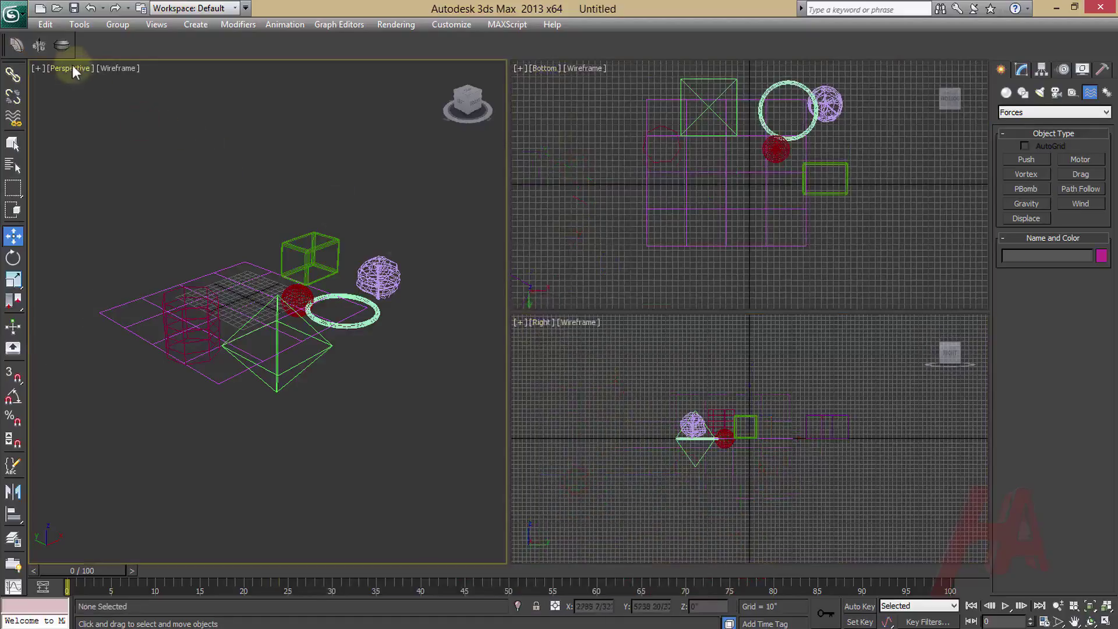